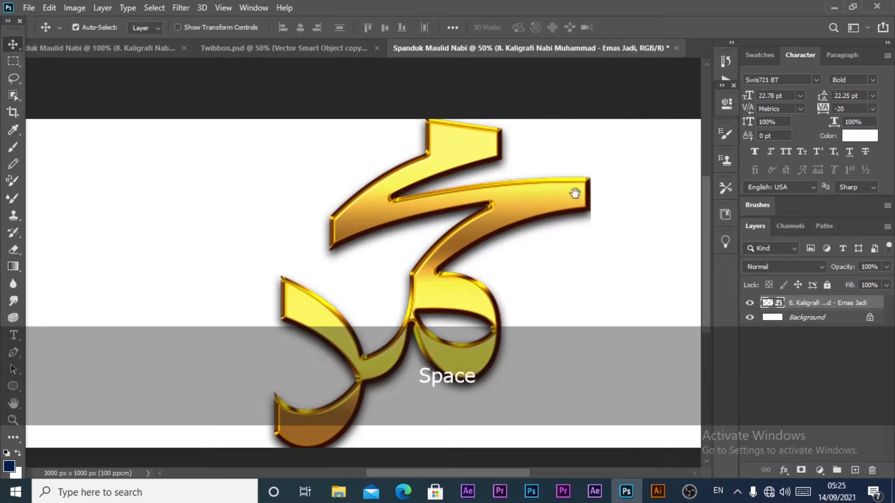
Step: On a new layer, start a Pen shape at the calligraphy's top edge and trace down inside the uppermost stroke to its lower-left end
drag(573, 190, 473, 166)
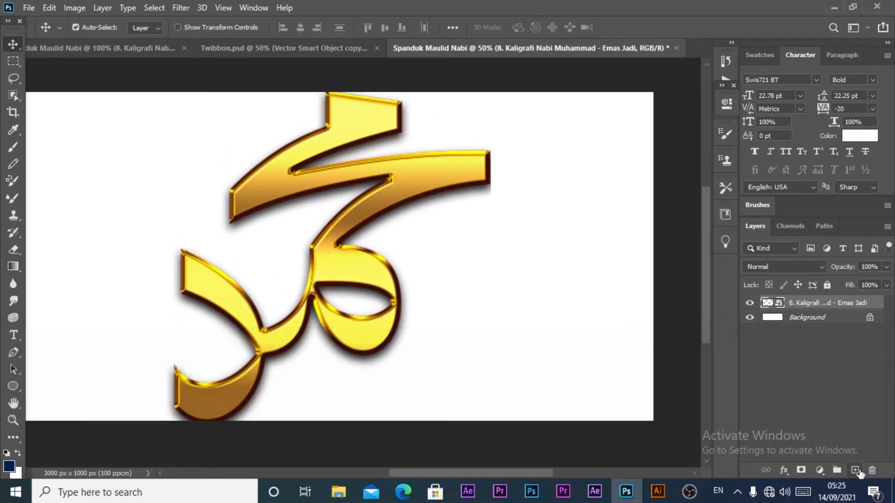
click(855, 470)
click(13, 353)
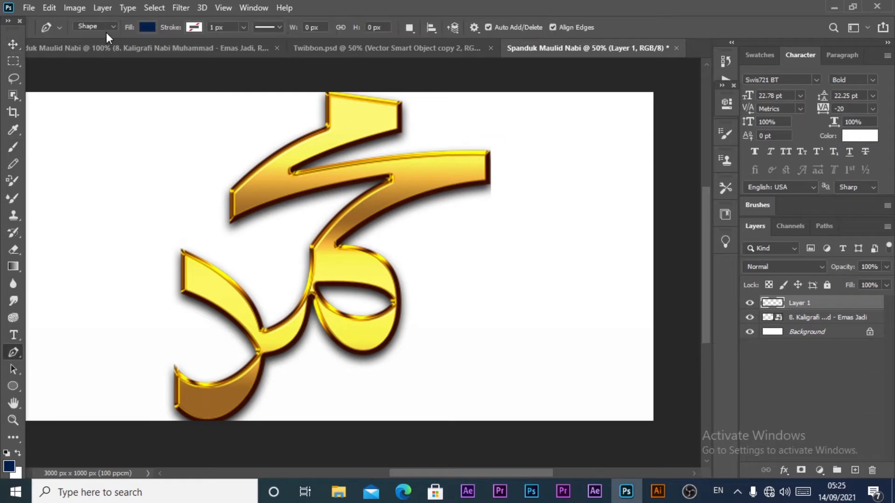
click(325, 89)
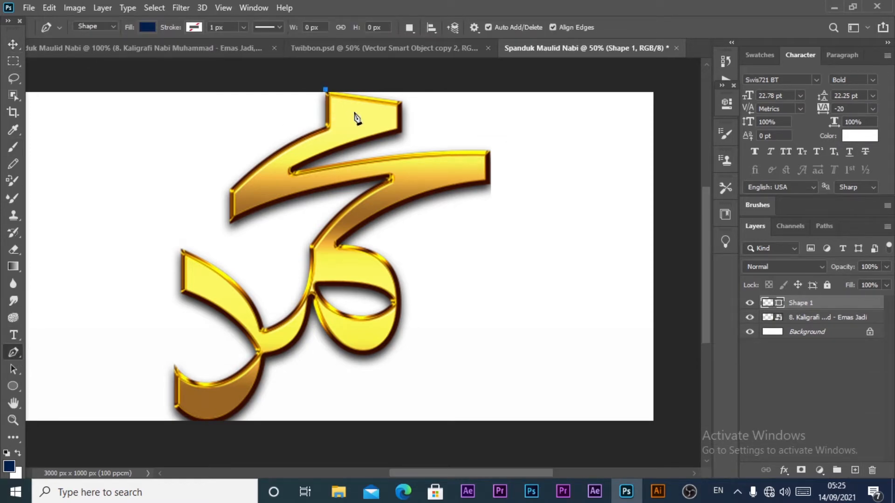
click(354, 112)
click(341, 135)
click(314, 145)
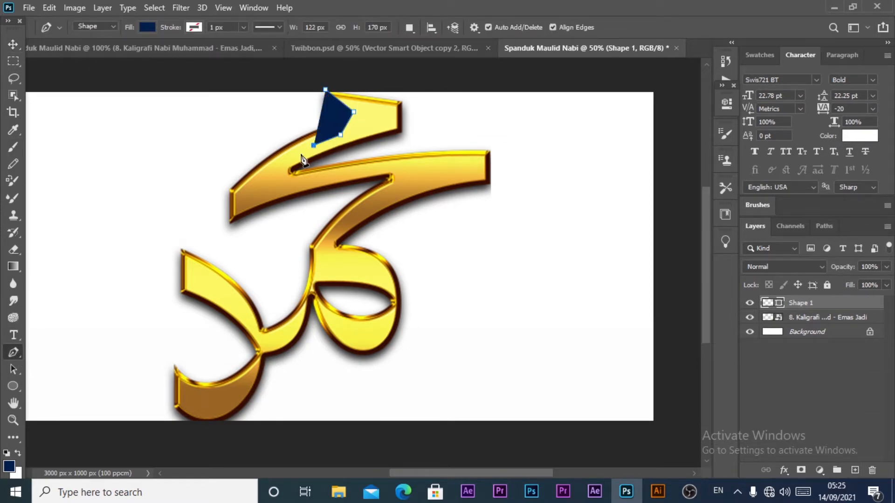
click(288, 164)
click(254, 187)
drag(251, 192, 257, 193)
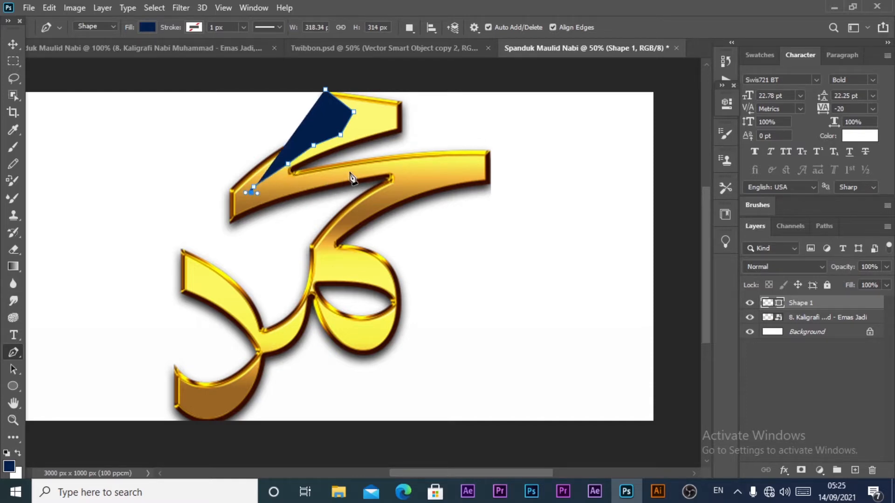
Step: Continue the pen path with curved points through the long second stroke and down the neck to the middle loop
drag(351, 171, 371, 169)
drag(424, 166, 357, 224)
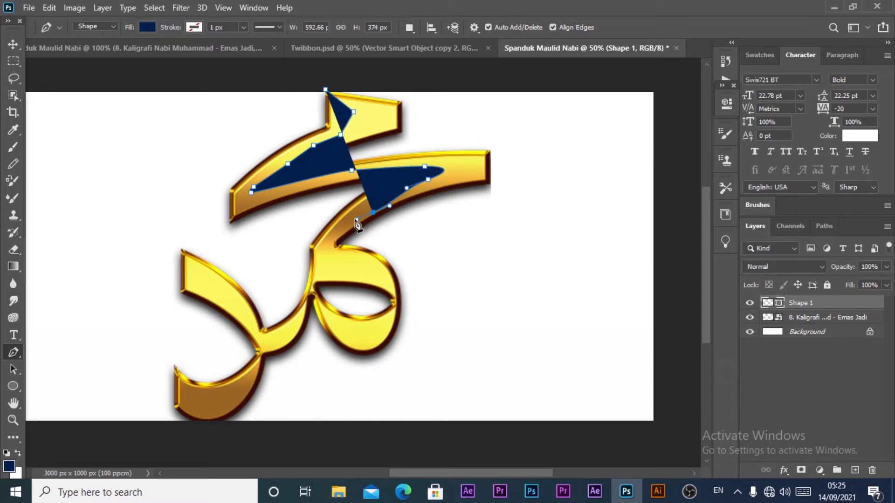
key(ctrl+z)
key(ctrl+z)
key(ctrl+z)
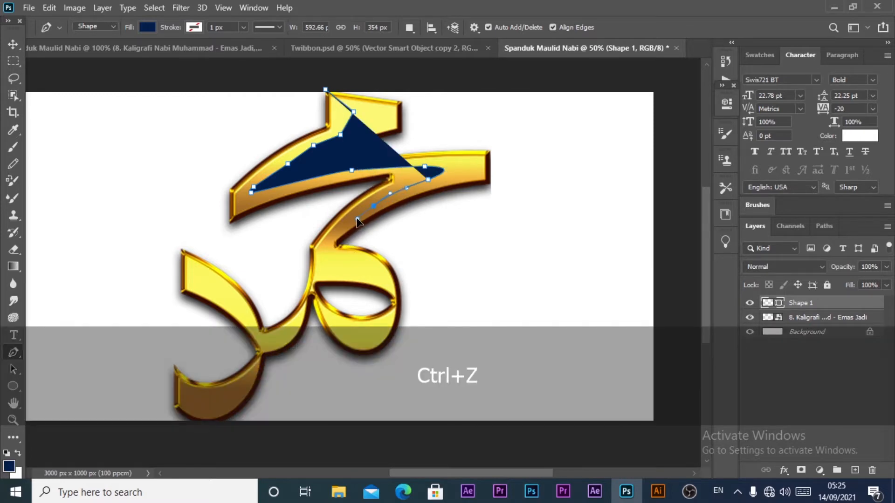
drag(339, 227, 302, 320)
key(ctrl+z)
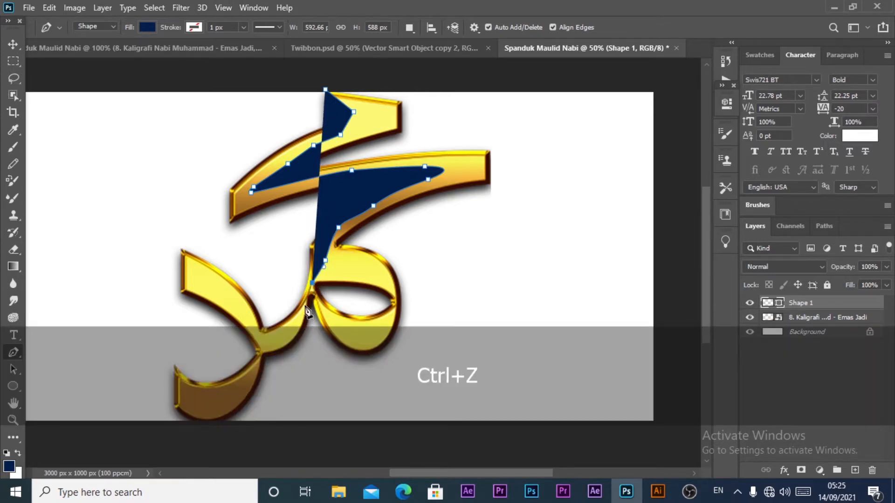
Step: Extend the pen path from the middle loop along the connecting stroke to the joint with the lower-left letter
click(305, 299)
click(293, 322)
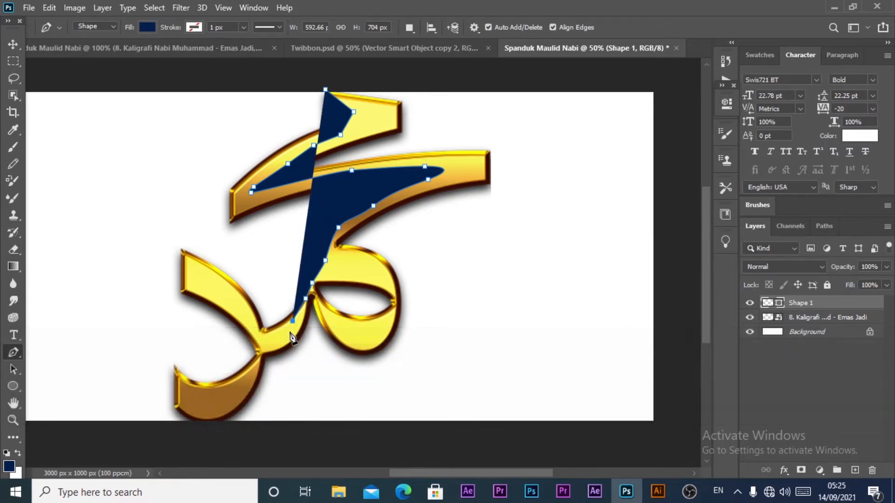
key(ctrl+z)
key(ctrl+z)
click(299, 321)
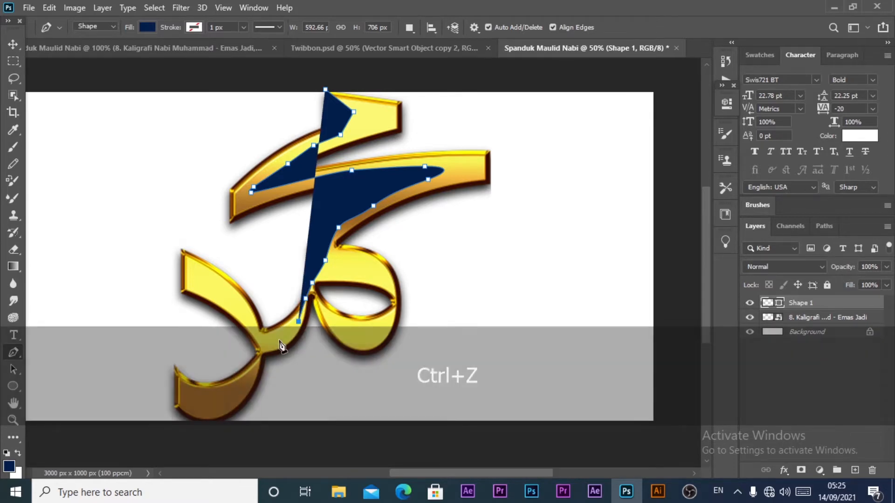
click(279, 340)
click(260, 353)
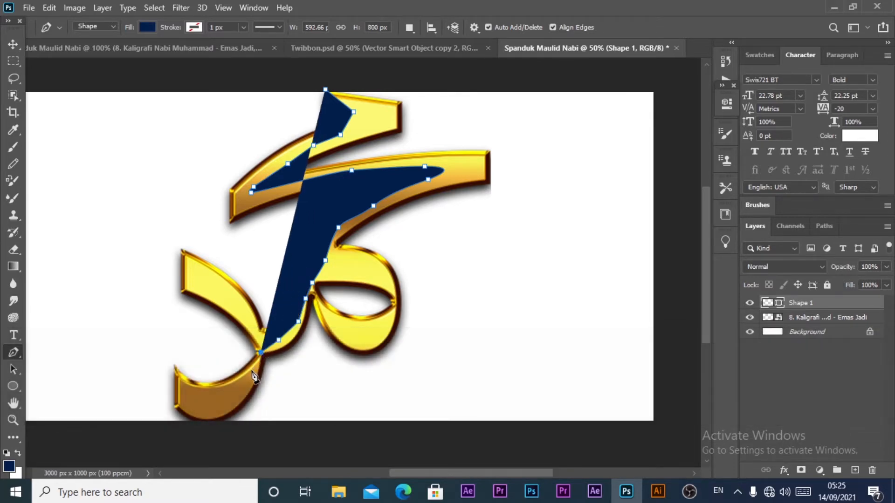
Step: Carry the path through the bottom stroke past the canvas edge and close it around the right canvas corners, about 1356 × 1034 px
click(250, 371)
click(221, 401)
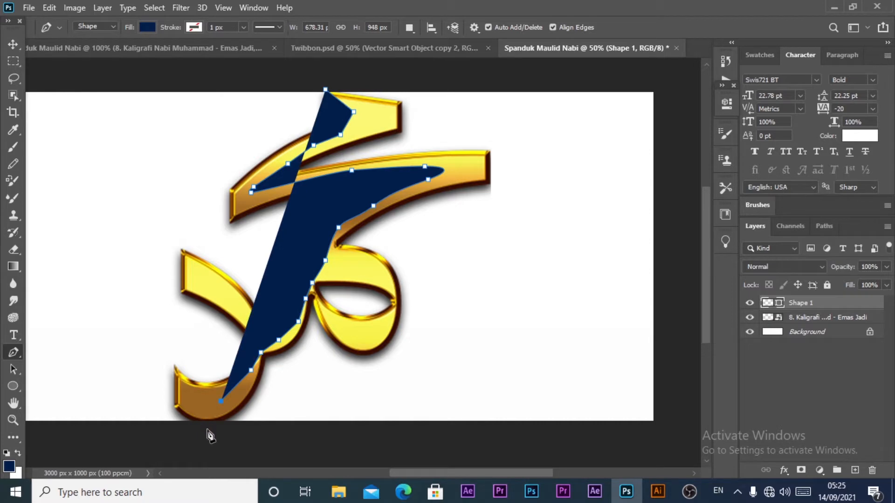
click(207, 430)
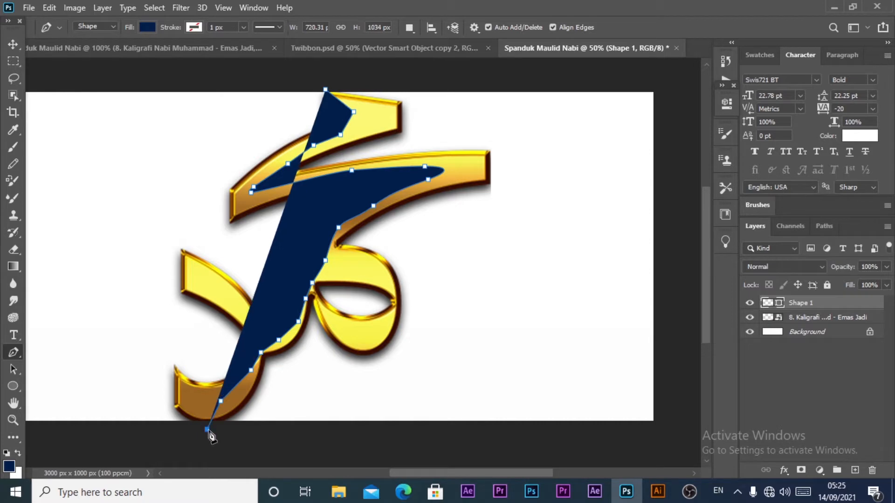
click(654, 423)
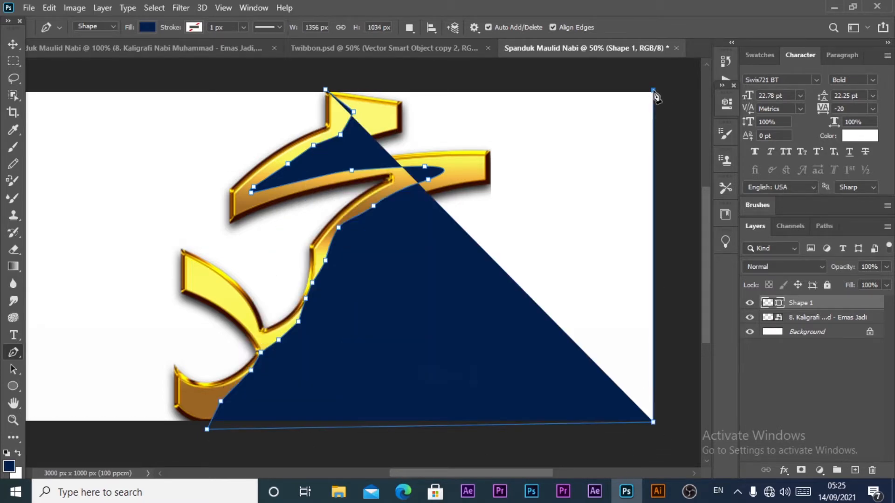
click(653, 90)
click(326, 90)
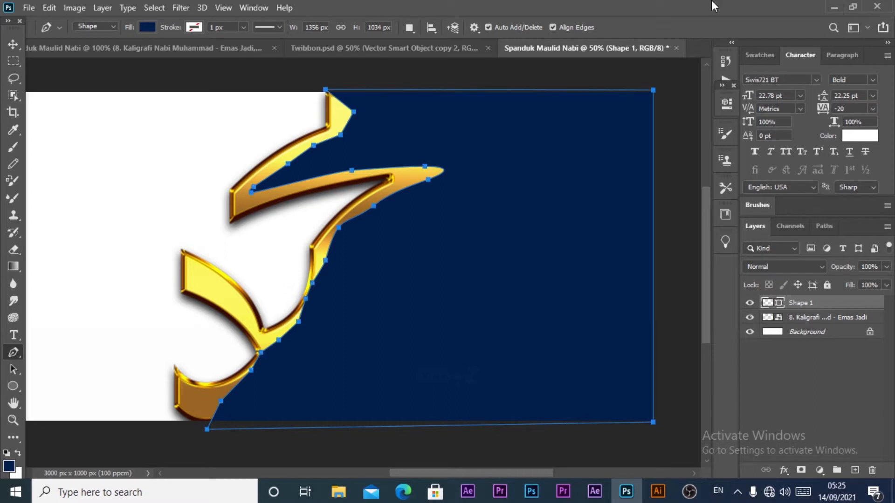
Step: Fill the shape with a blue-to-cyan linear gradient at 97°, with the dark blue stop moved to near the middle
click(148, 27)
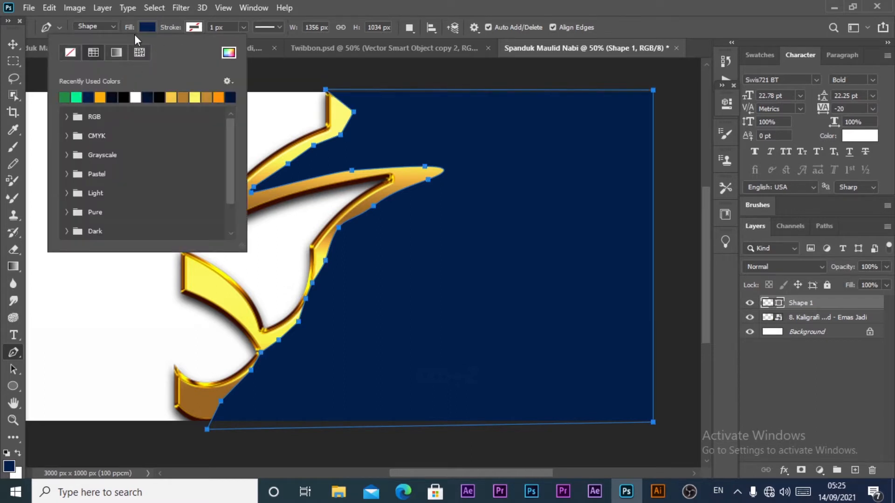
click(117, 52)
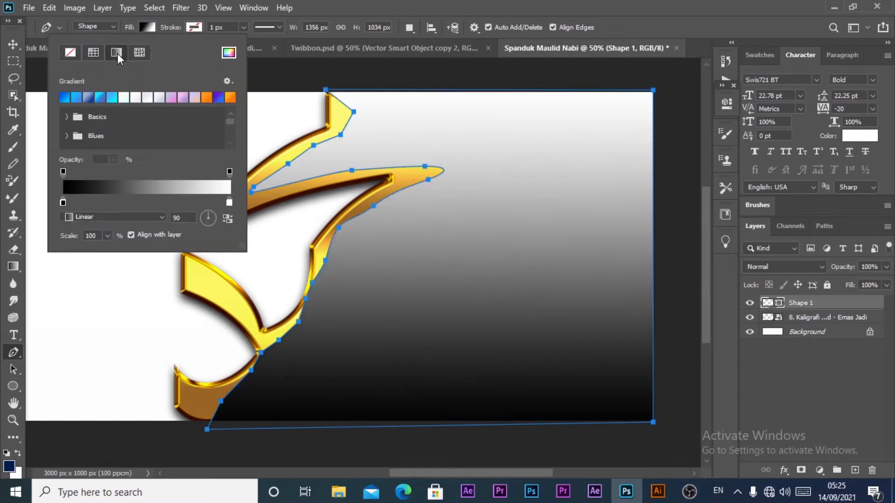
click(75, 100)
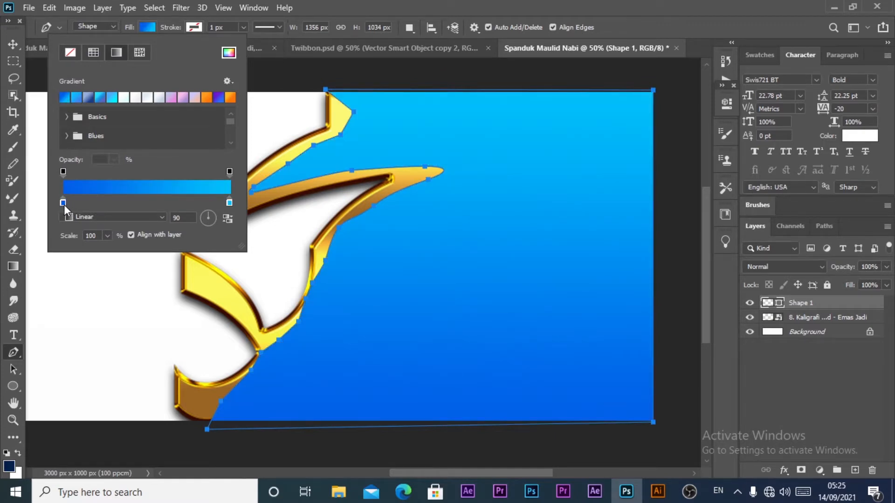
drag(63, 203, 122, 203)
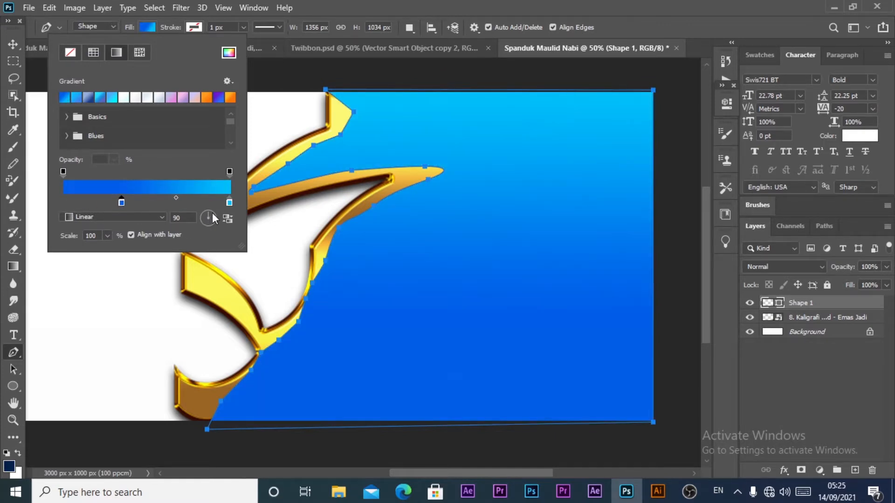
drag(212, 212, 206, 215)
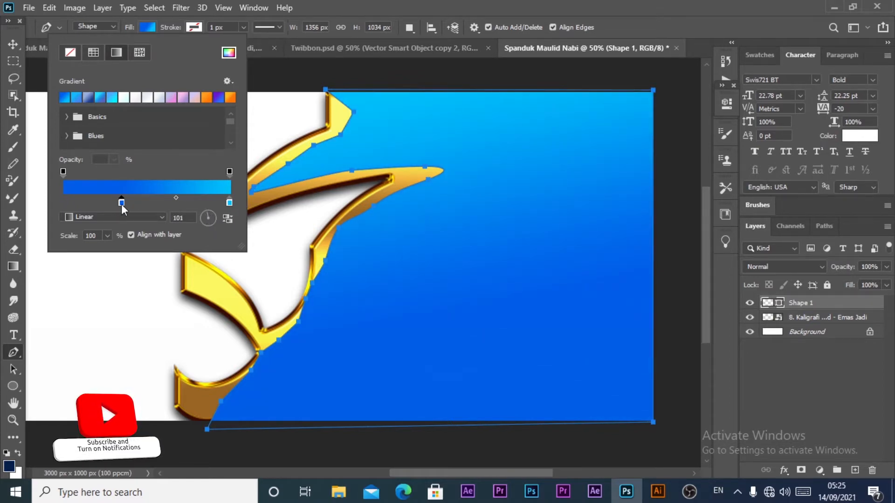
drag(122, 205, 141, 205)
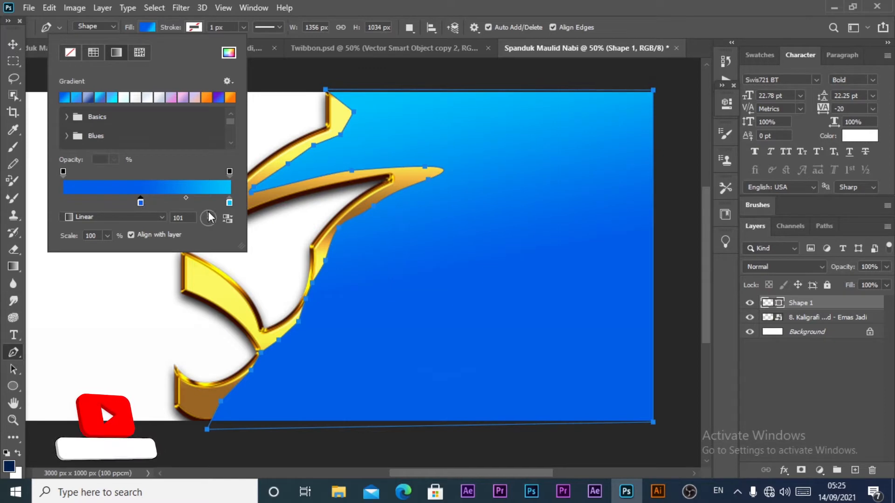
drag(209, 213, 208, 213)
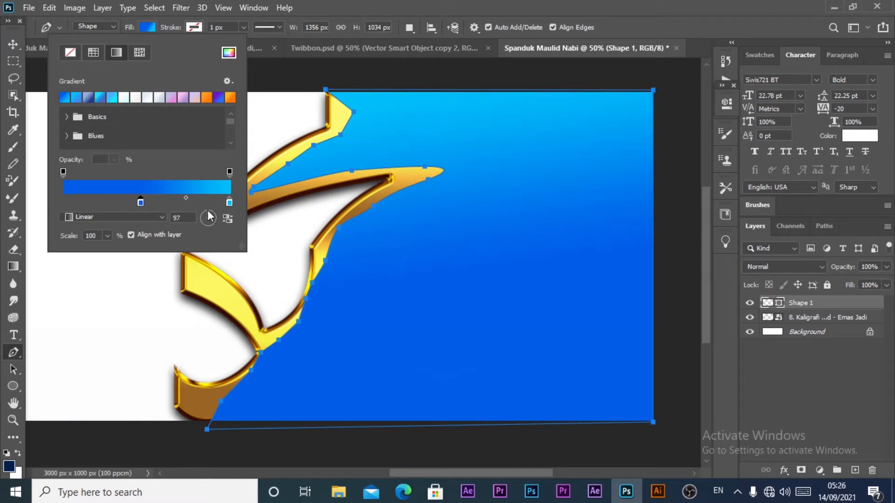
Step: Move the Shape 1 layer below the gold calligraphy layer
click(14, 45)
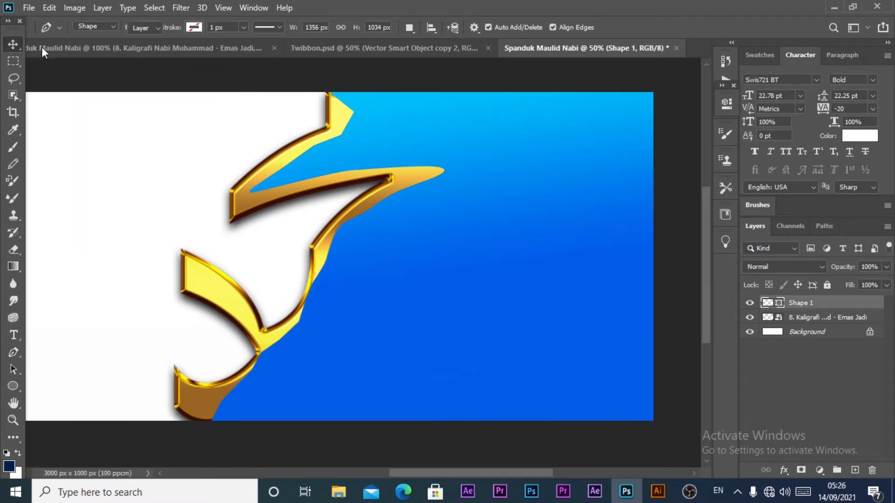
click(683, 217)
key(z)
key(v)
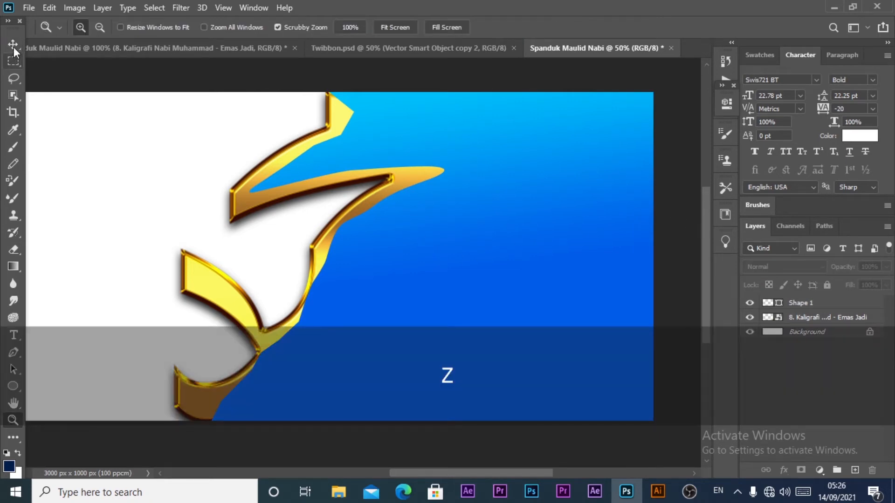
drag(813, 304, 829, 330)
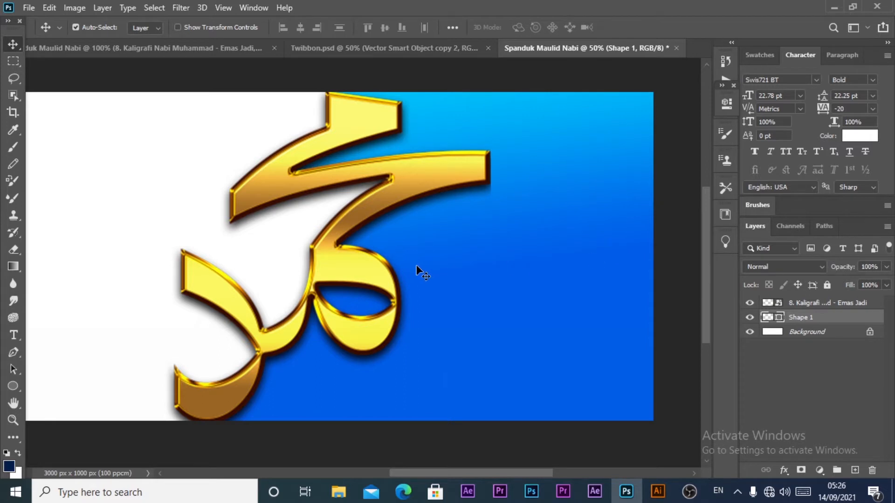
key(z)
alt+click(365, 205)
key(space)
drag(426, 258, 557, 189)
click(12, 43)
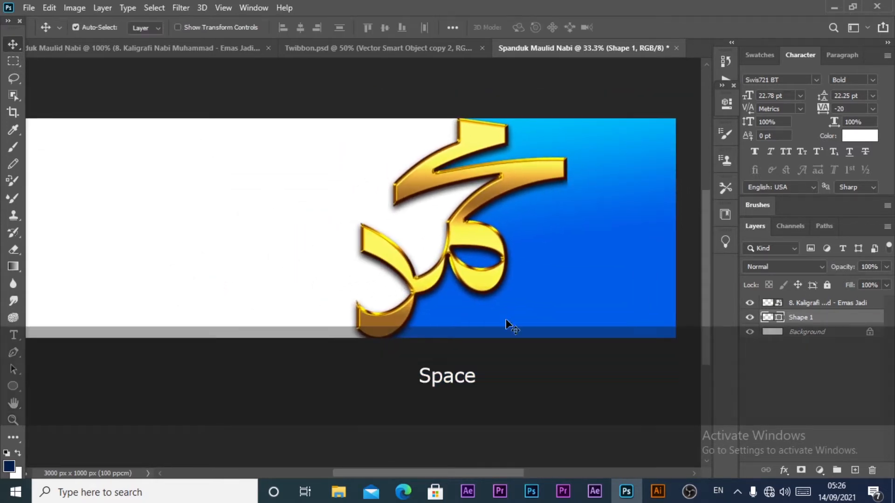
click(565, 410)
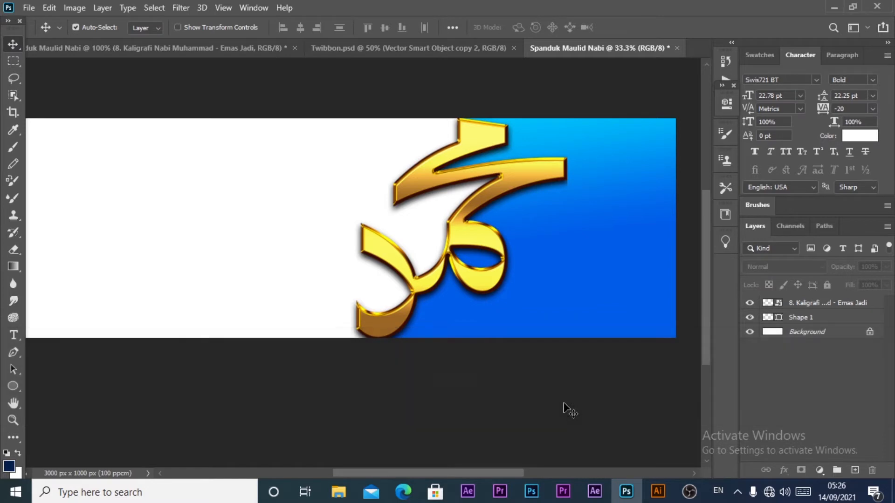
click(386, 328)
key(ctrl+t)
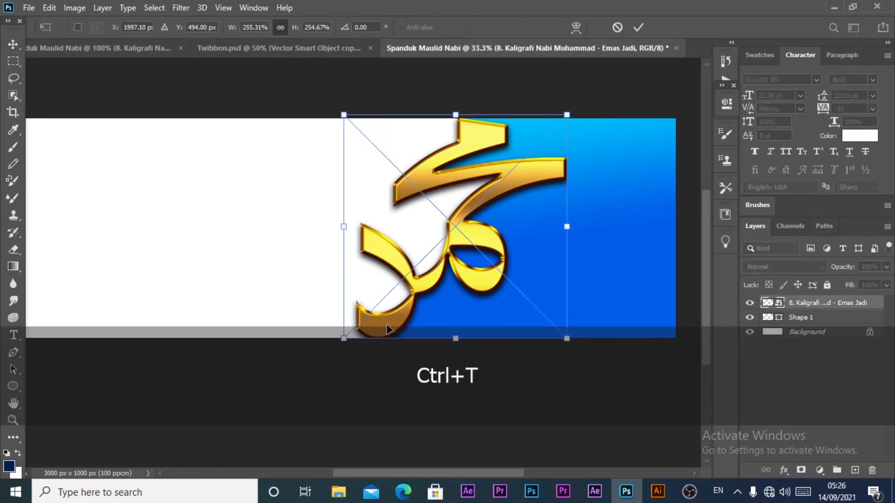
key(space)
drag(194, 200, 257, 202)
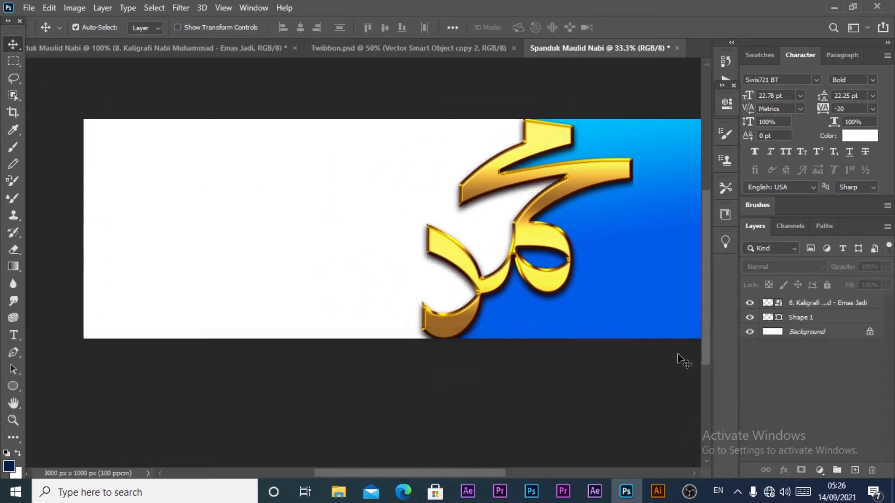
Step: Draw a dark navy rectangle about 3018 × 1009 px covering the whole canvas
click(13, 386)
click(60, 385)
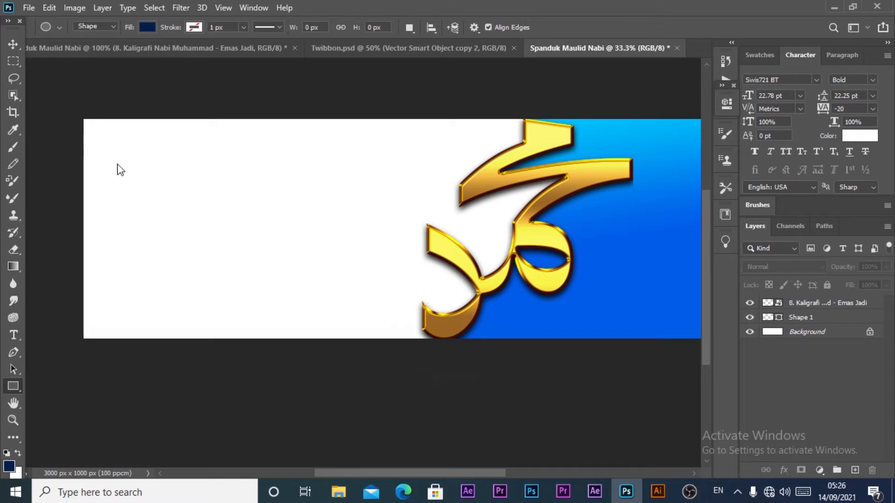
drag(79, 118, 535, 340)
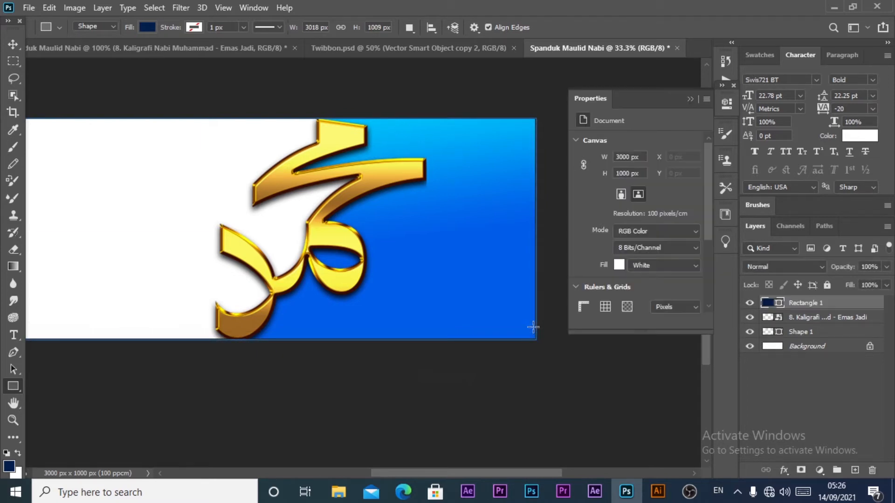
Step: Move the Rectangle 1 layer below Shape 1, just above the Background, and collapse its properties
click(13, 44)
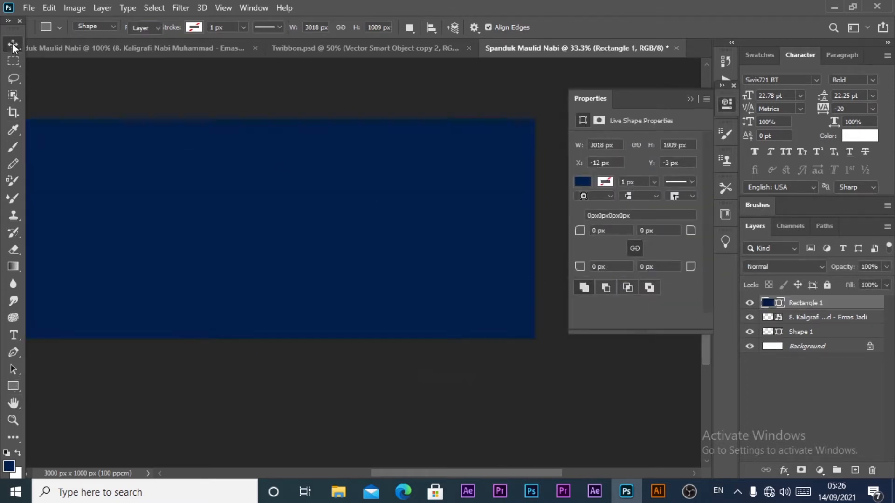
drag(824, 306, 824, 336)
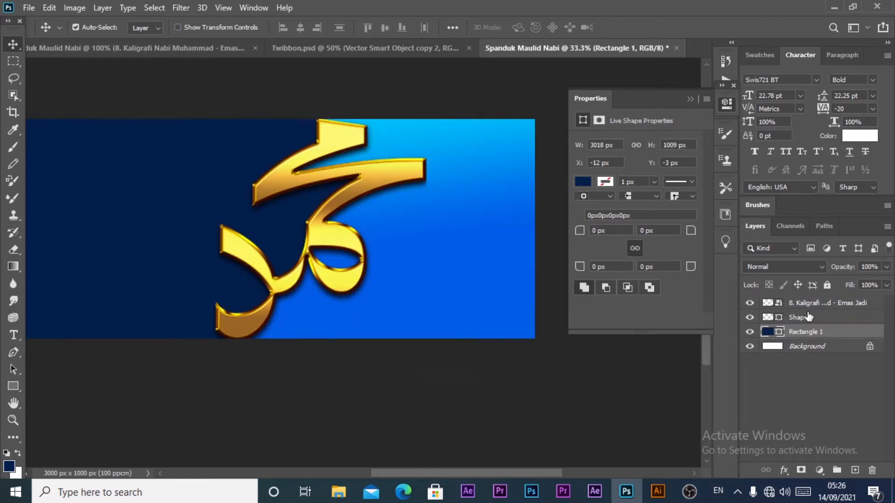
click(726, 103)
key(space)
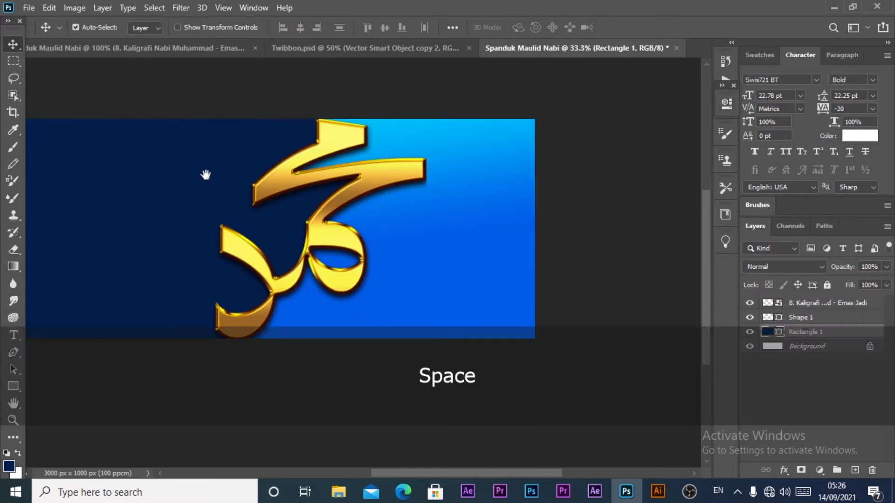
drag(205, 174, 426, 172)
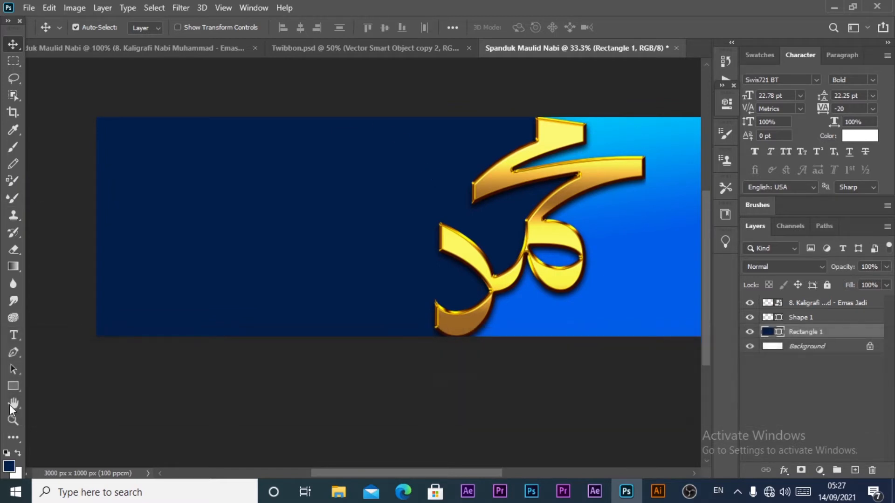
Step: Change the background rectangle's fill to the near-black navy swatch from the recently used colors and deselect the layer
click(13, 387)
click(147, 27)
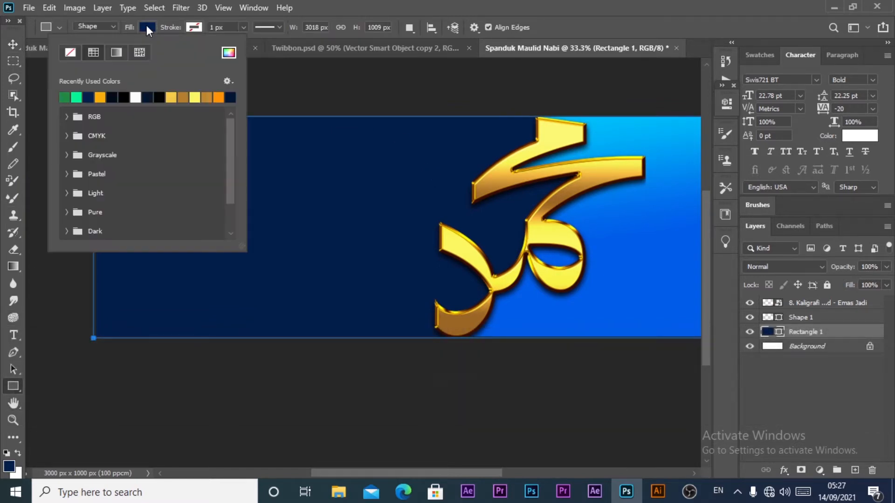
click(117, 97)
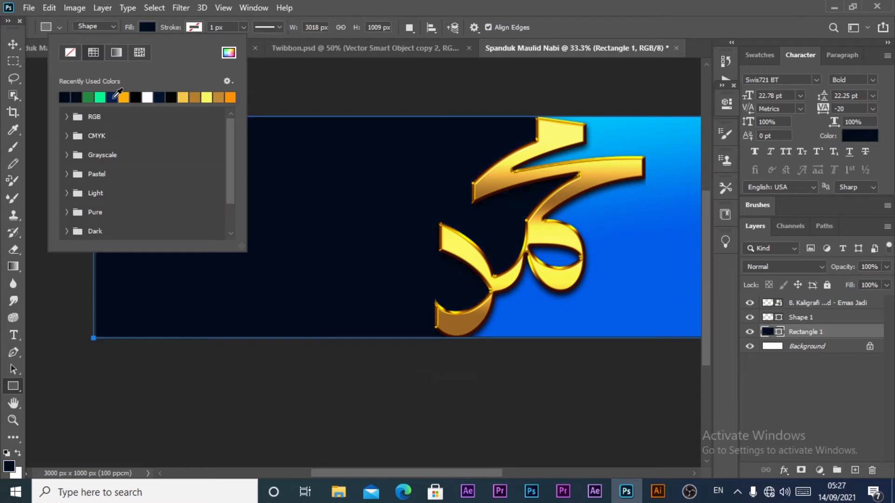
click(13, 46)
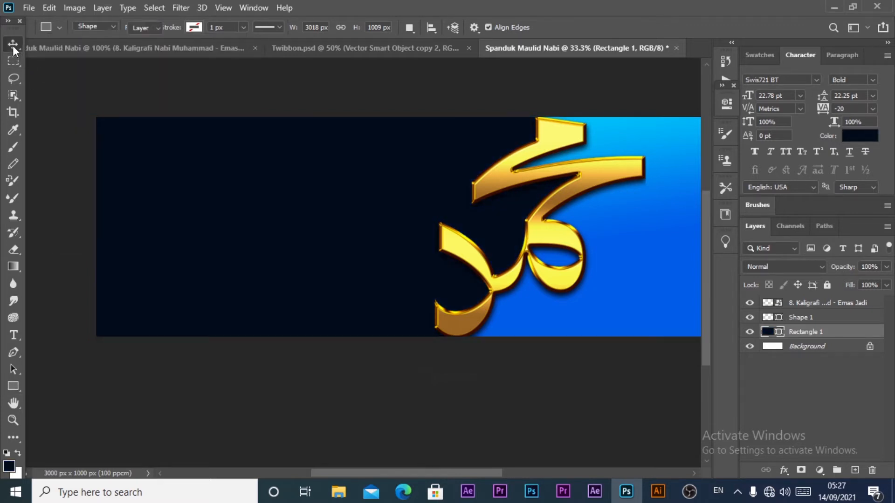
click(13, 46)
click(341, 391)
Step: Rename the Rectangle 1 layer as BG
key(z)
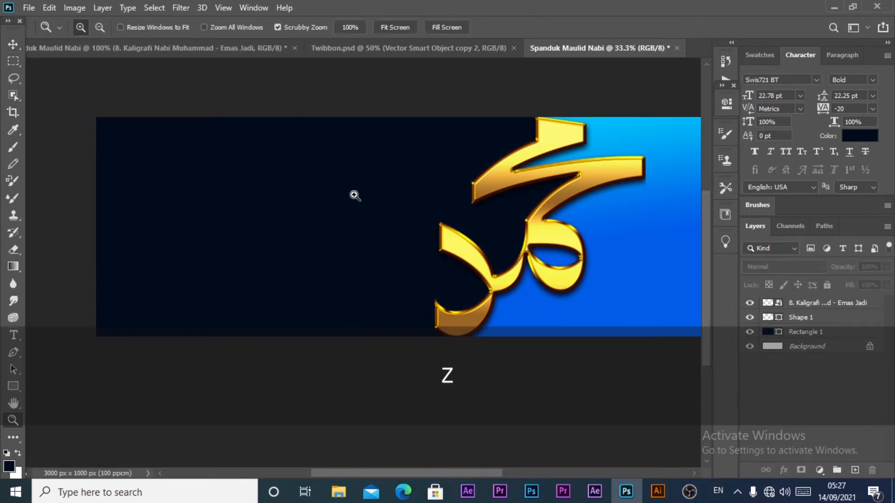
alt+click(428, 275)
key(space)
drag(428, 275, 417, 209)
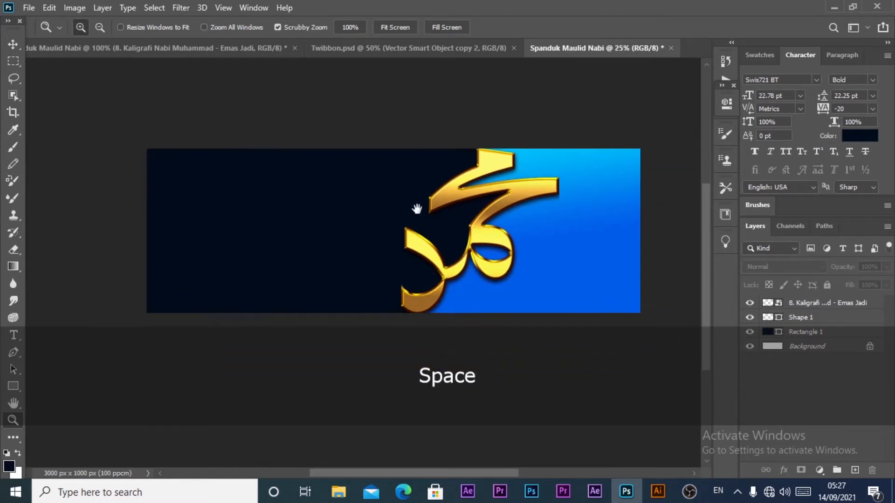
click(13, 44)
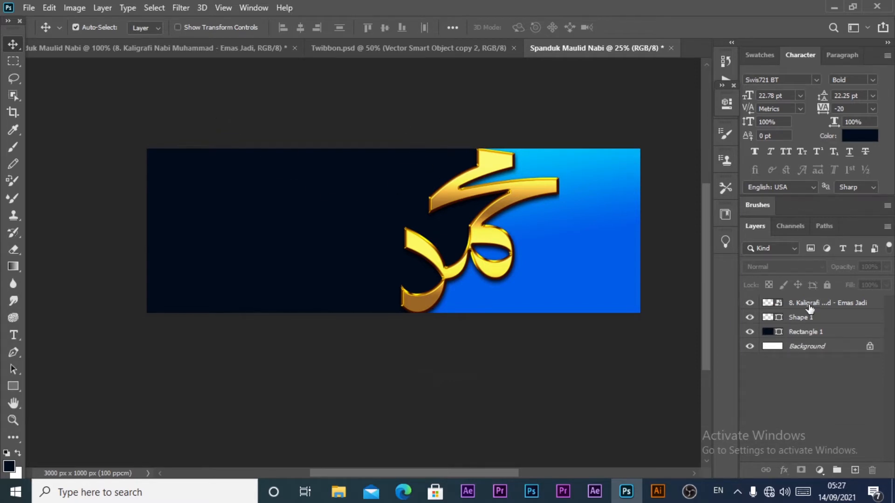
click(812, 337)
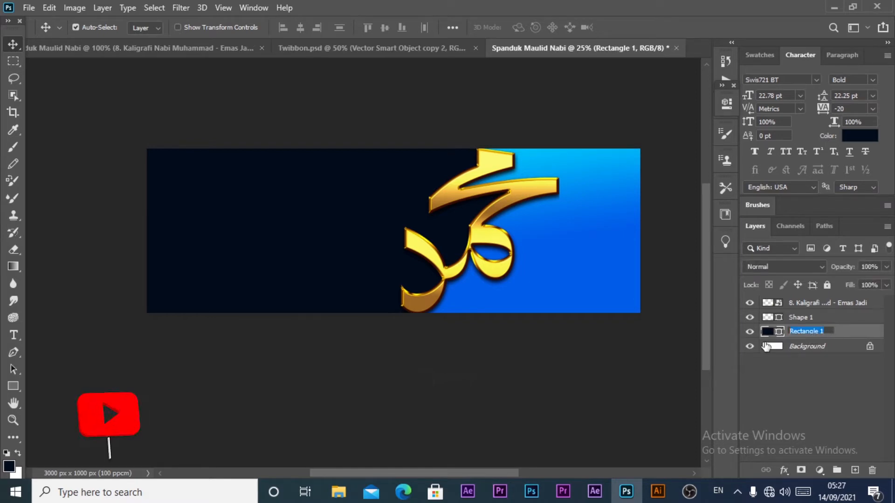
key(Caps_Lock)
text(BG)
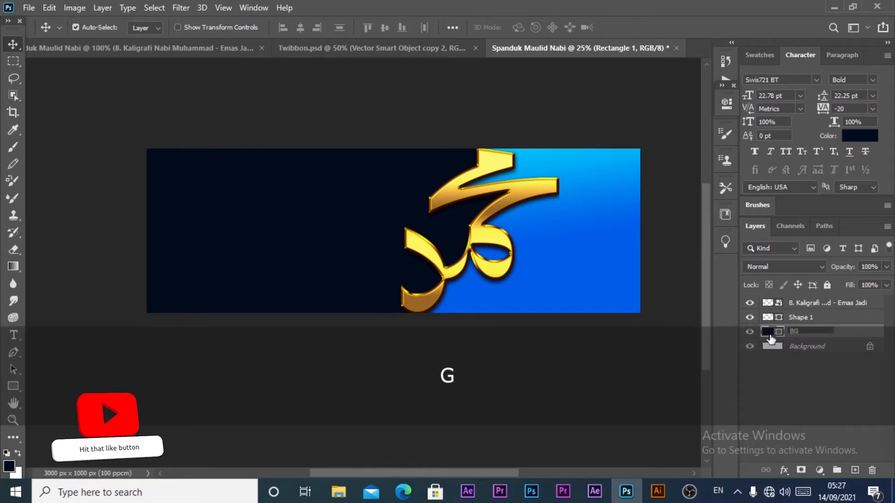
click(809, 320)
double_click(805, 318)
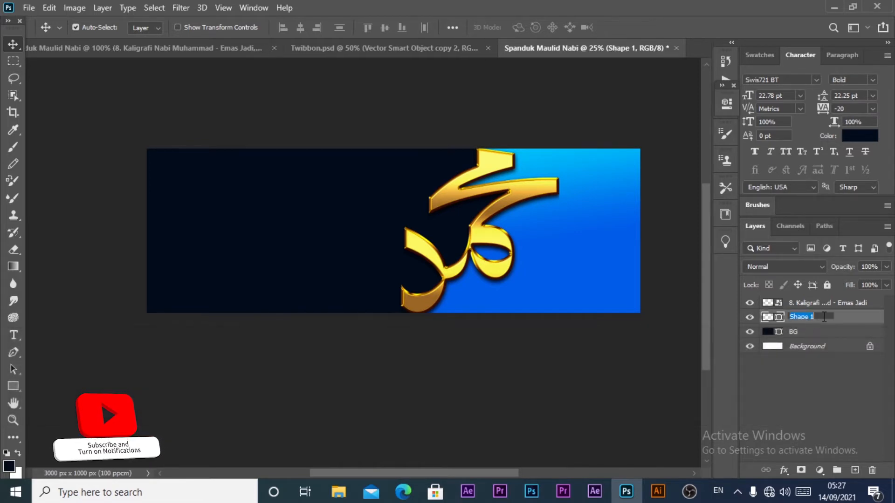
key(Caps_Lock)
text(bG 2)
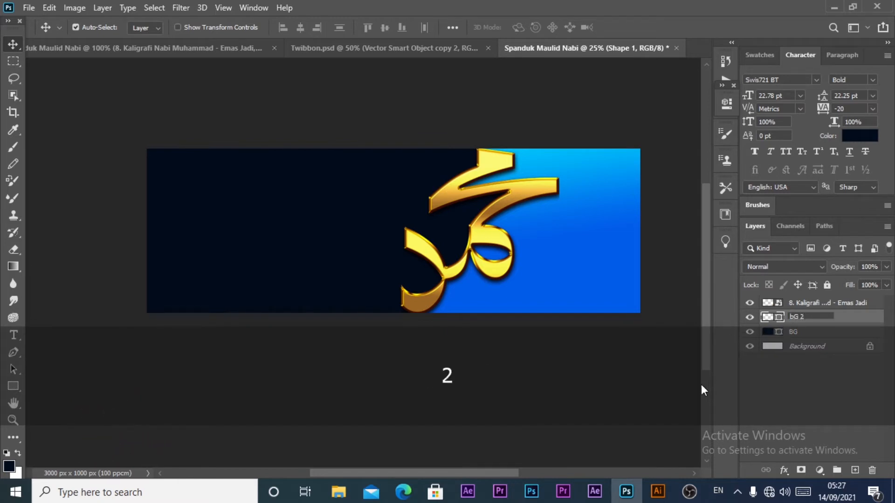
key(BackSpace)
key(Tab)
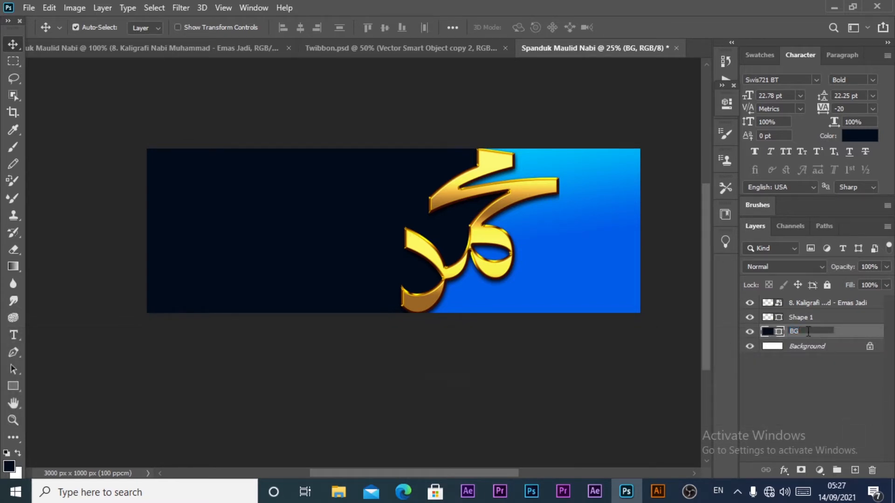
Step: Rename the BG layer as BG 1 and the Shape 1 layer above it as BG 2
text(1)
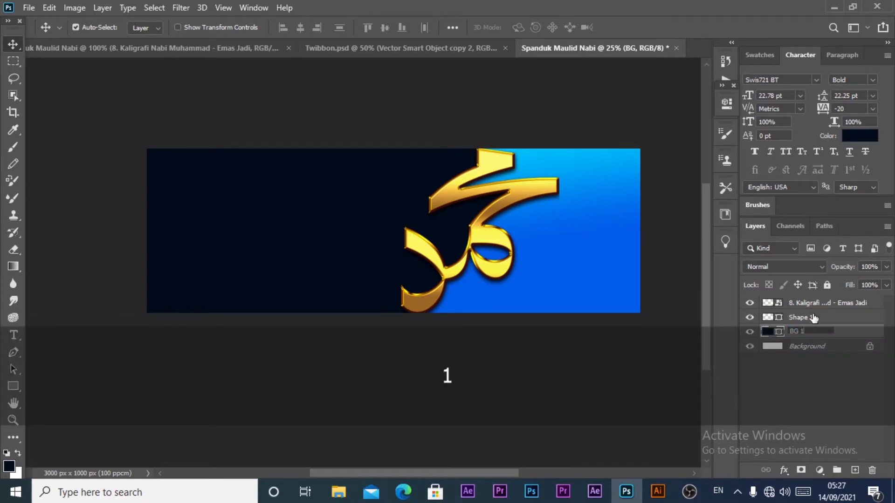
double_click(813, 318)
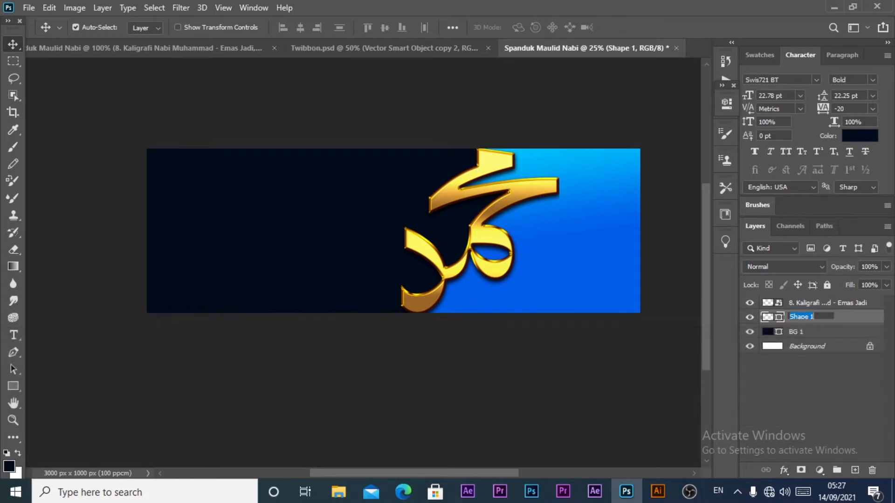
text(BG 2)
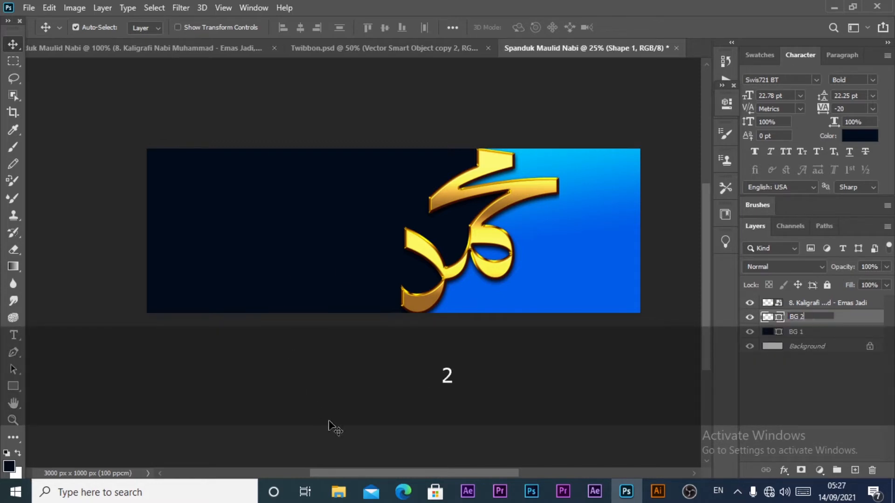
click(381, 401)
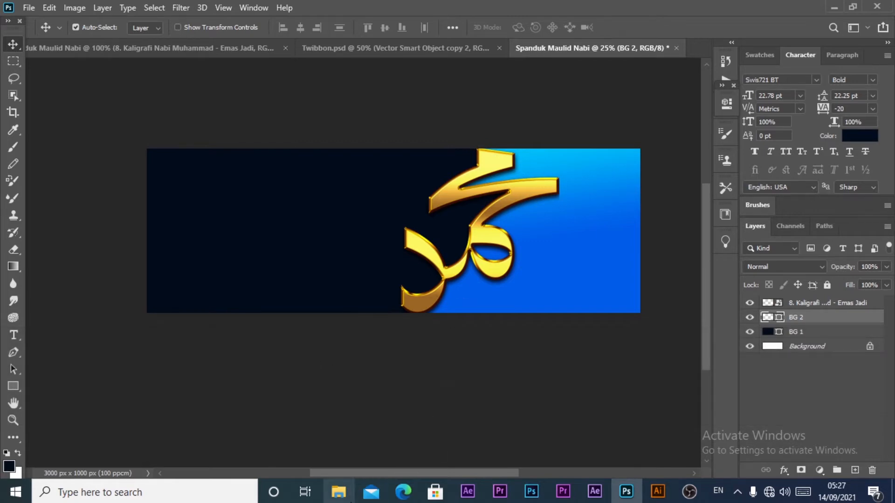
Step: Place the Ornament image from the File Explorer download folder into the banner and move it over the dark area beside the calligraphy
click(339, 493)
double_click(289, 271)
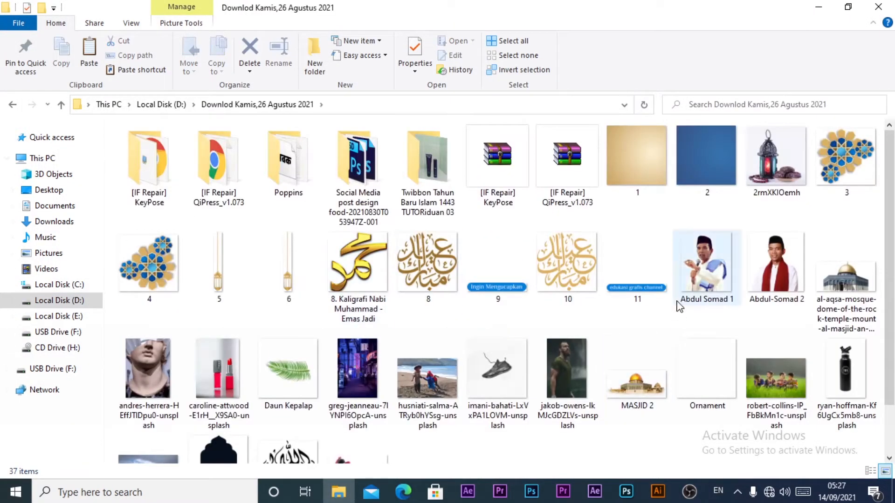
click(626, 492)
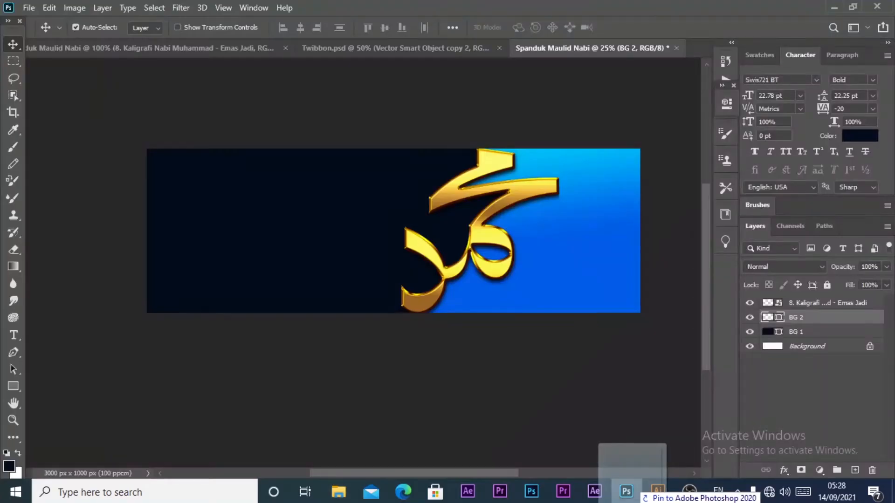
drag(392, 231, 288, 233)
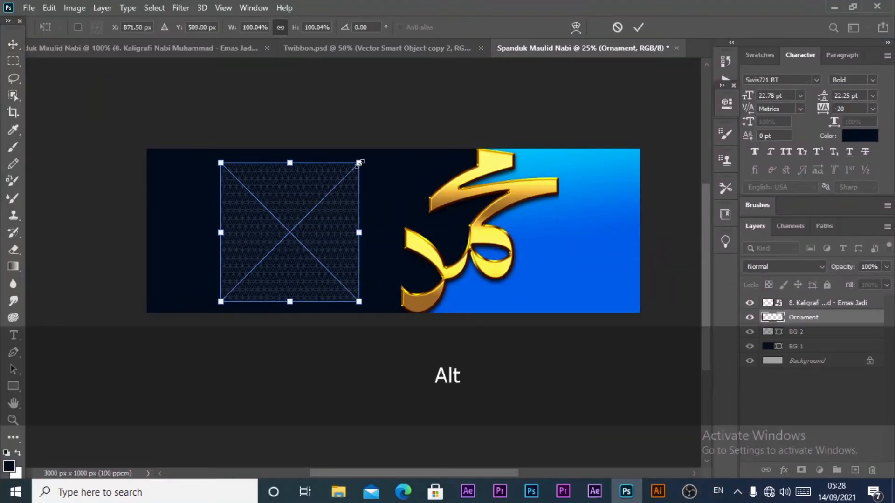
Step: Enlarge the ornament pattern to about 442% width and 308% height so that it covers the whole canvas
drag(358, 163, 566, 85)
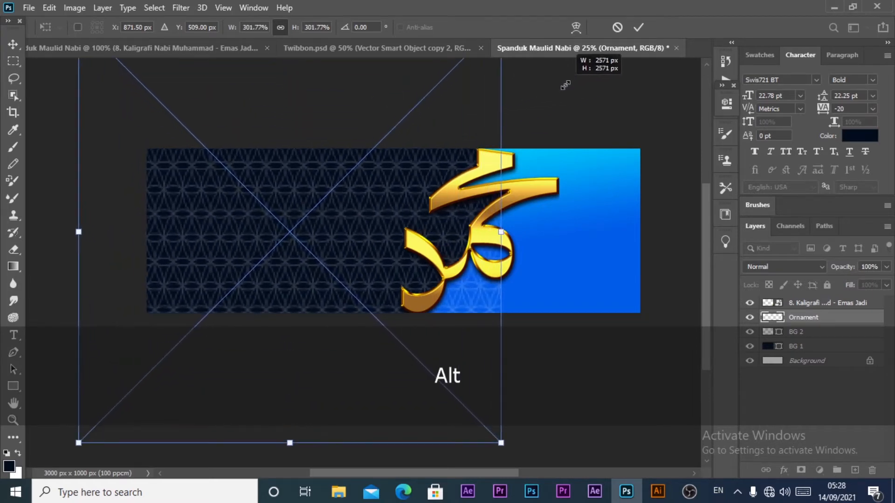
drag(351, 199, 369, 184)
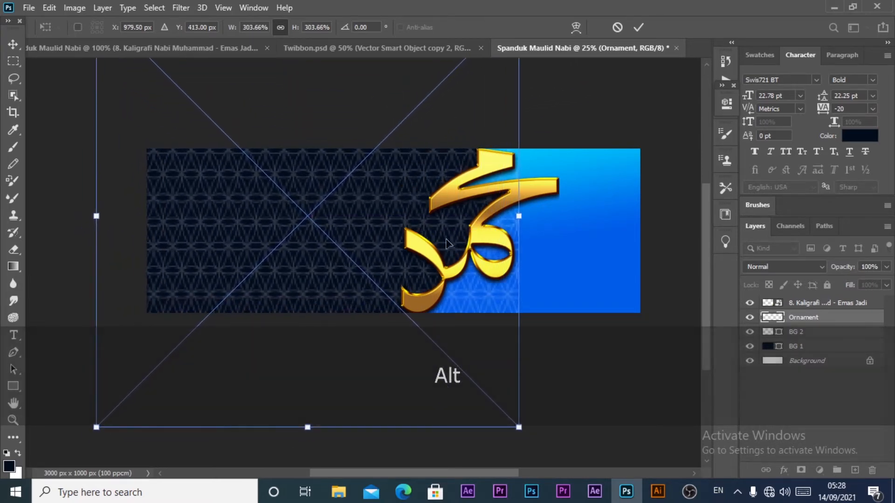
drag(519, 216, 641, 216)
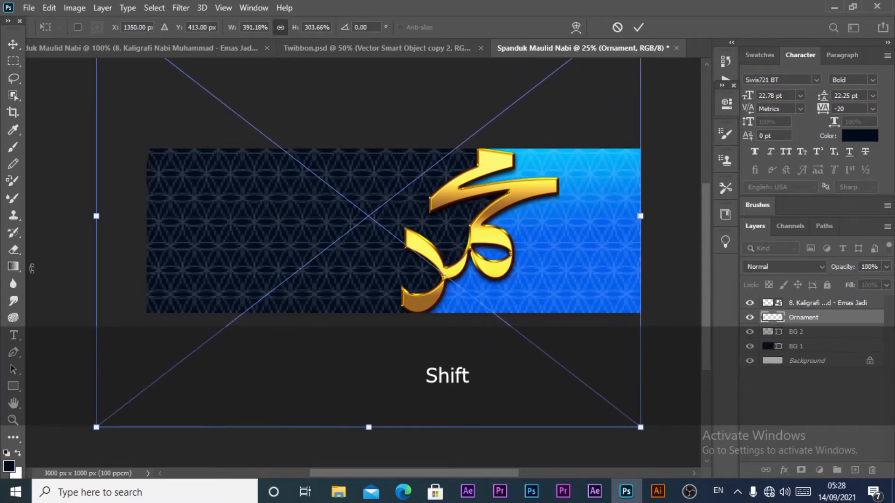
drag(99, 216, 36, 217)
drag(275, 227, 275, 223)
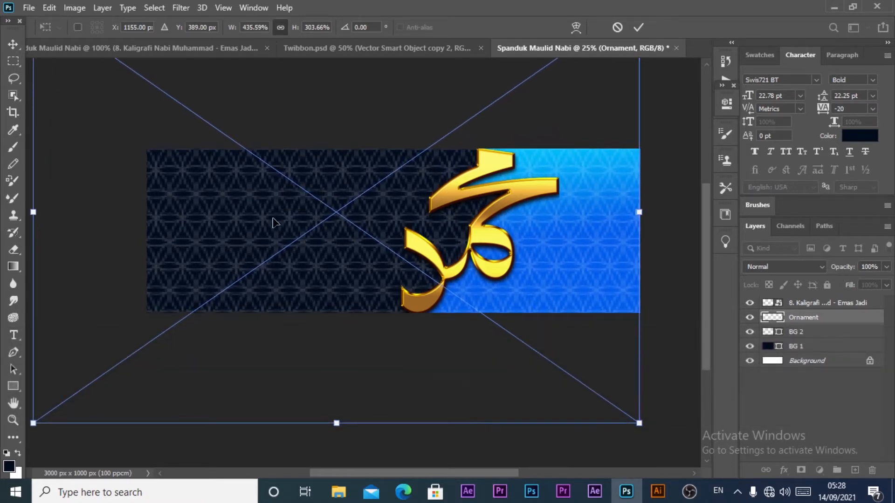
key(alt)
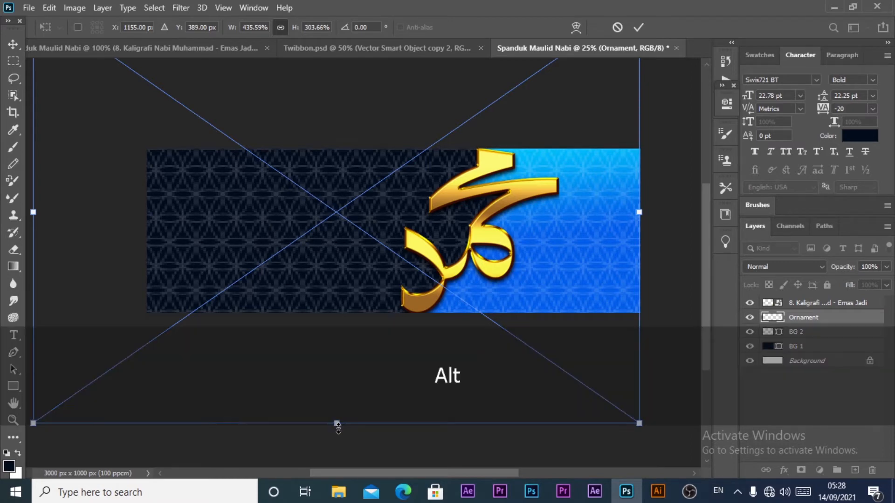
drag(336, 426, 336, 427)
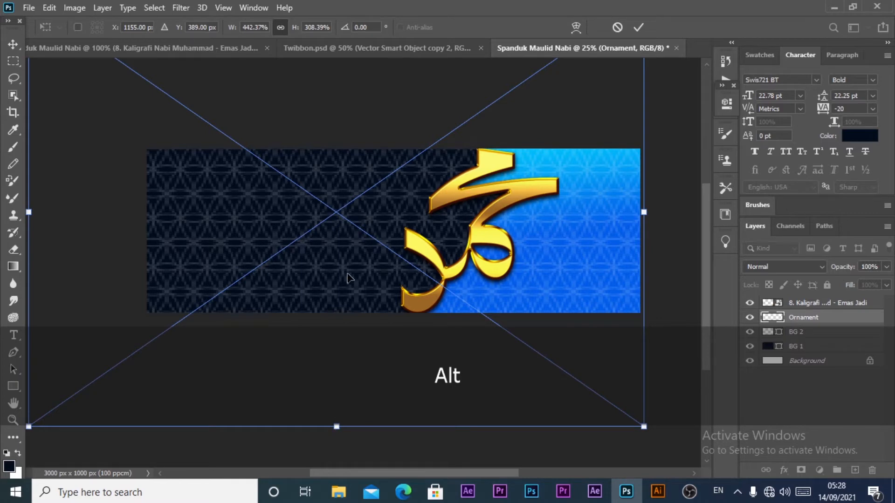
Step: Nudge the ornament pattern vertically to a Y position of 389 px and commit the transformation
key(Up)
key(Up)
key(Up)
key(Up)
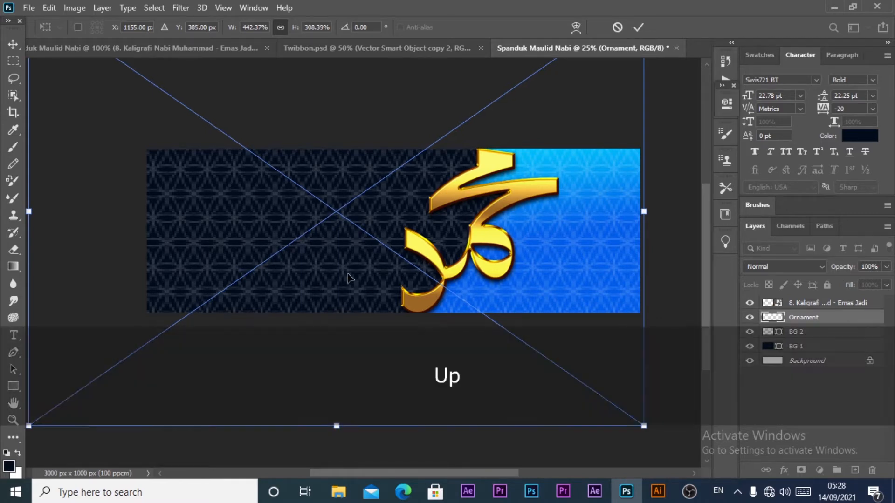
key(Down)
key(Down)
key(Down)
key(Up)
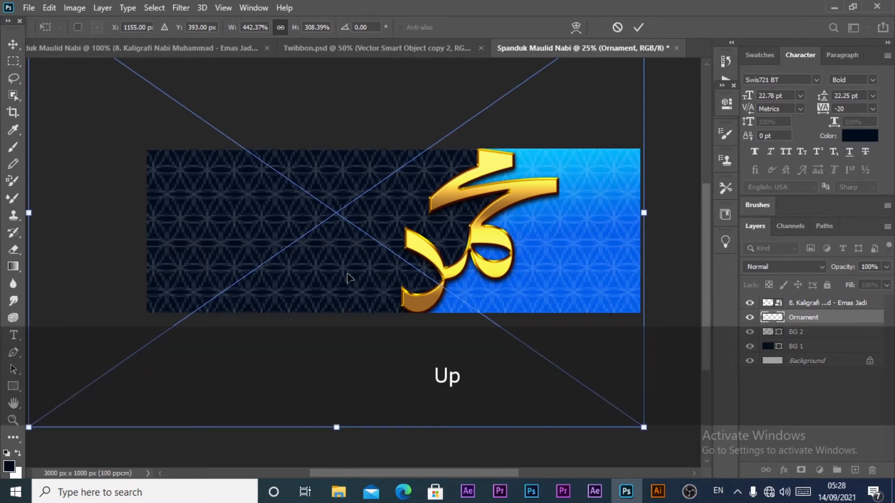
key(Up)
key(Up)
key(Up)
key(Up)
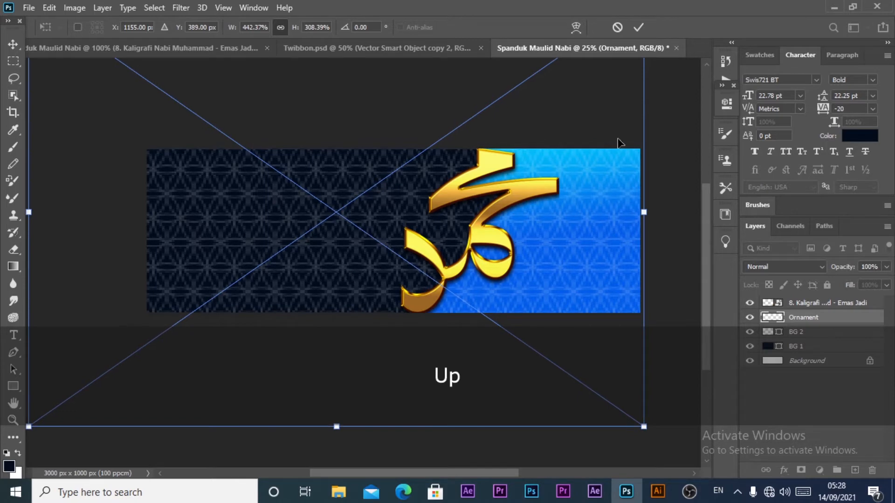
click(639, 27)
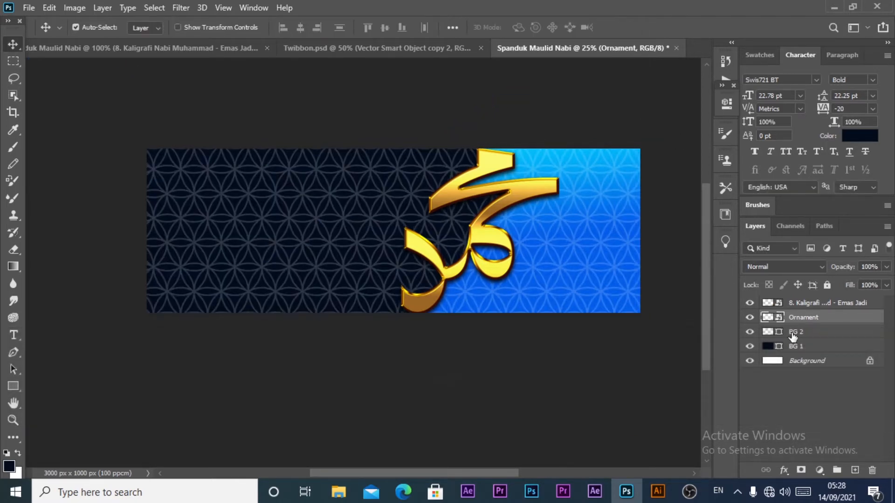
Step: Move the Ornament layer below BG 2 and clip it to the BG 1 layer
key(alt)
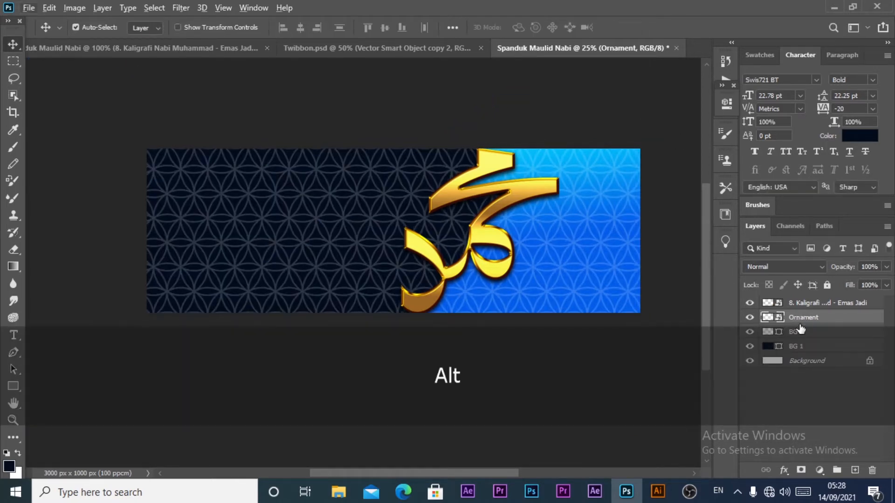
drag(800, 326, 804, 334)
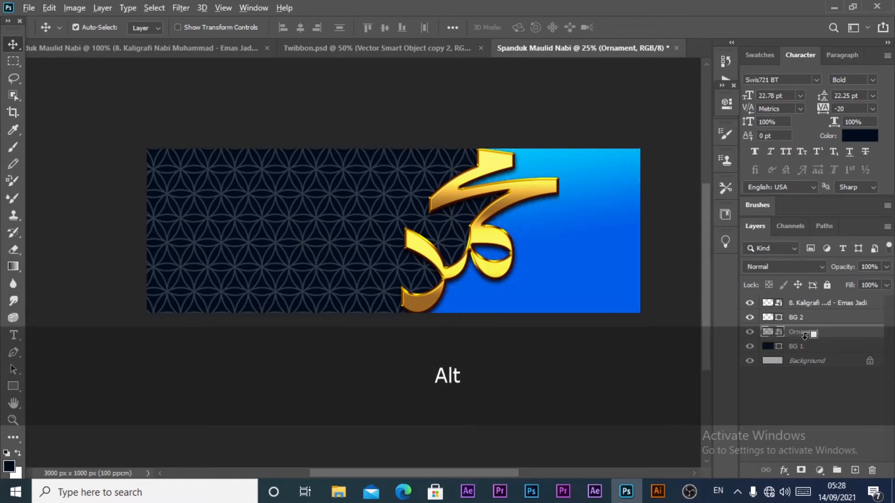
alt+click(805, 336)
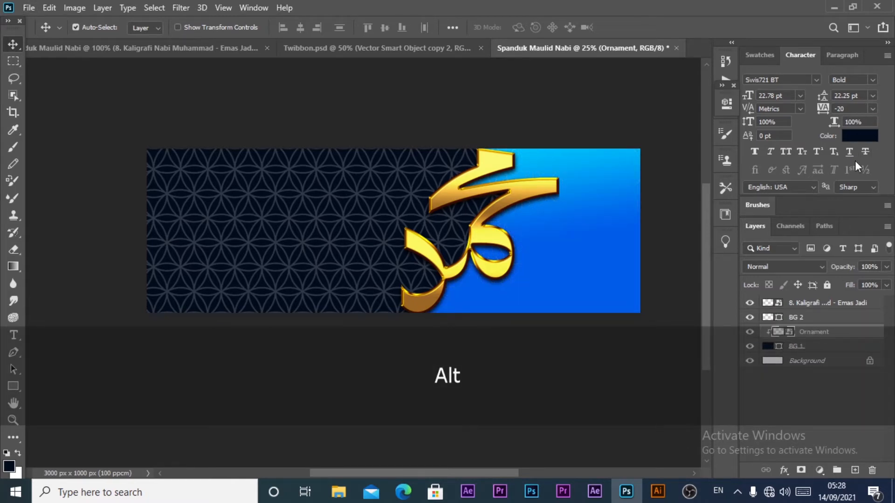
Step: Try the Screen blend mode on the Ornament layer and undo it
click(822, 266)
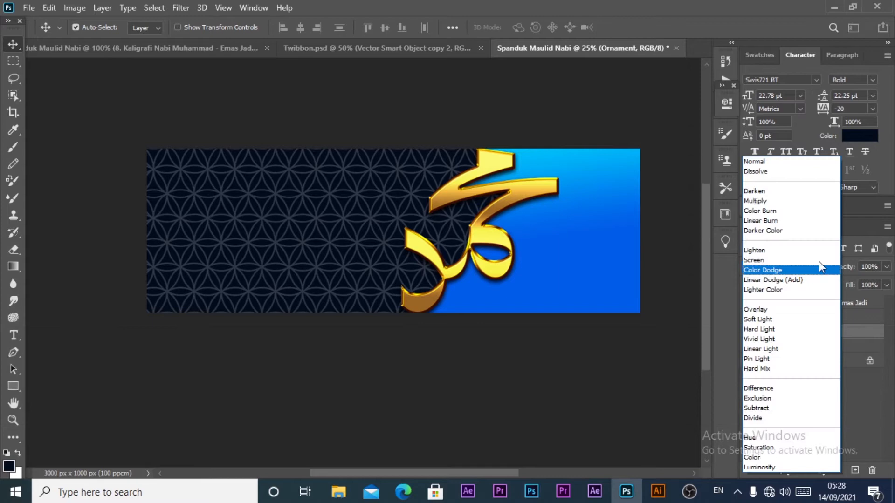
click(762, 262)
key(ctrl+z)
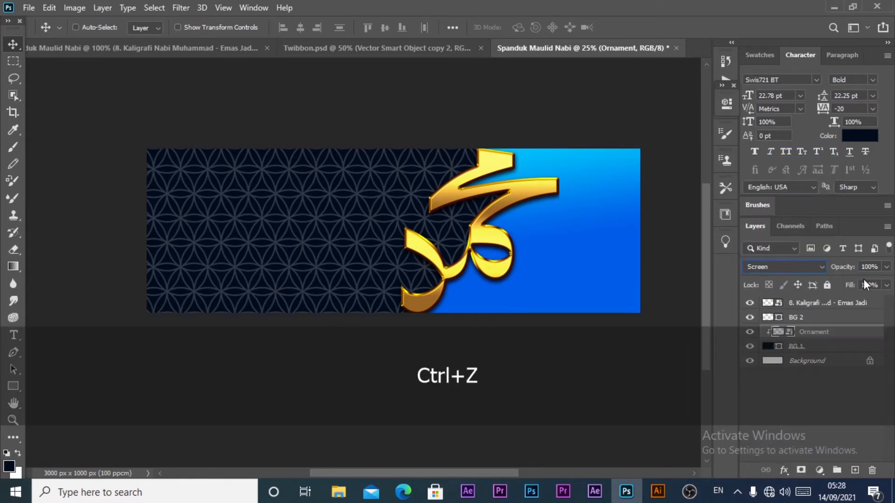
Step: Lower the Ornament layer's opacity to 17% and deselect the layer
click(887, 266)
drag(885, 281, 853, 285)
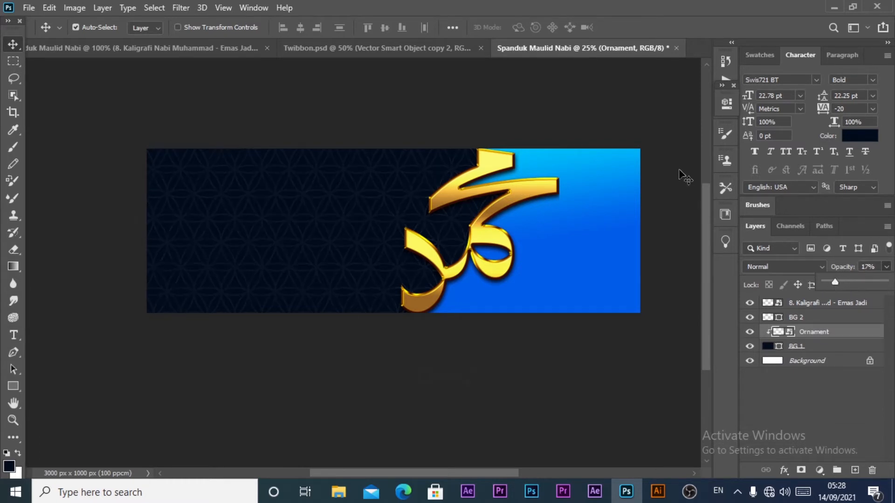
click(668, 111)
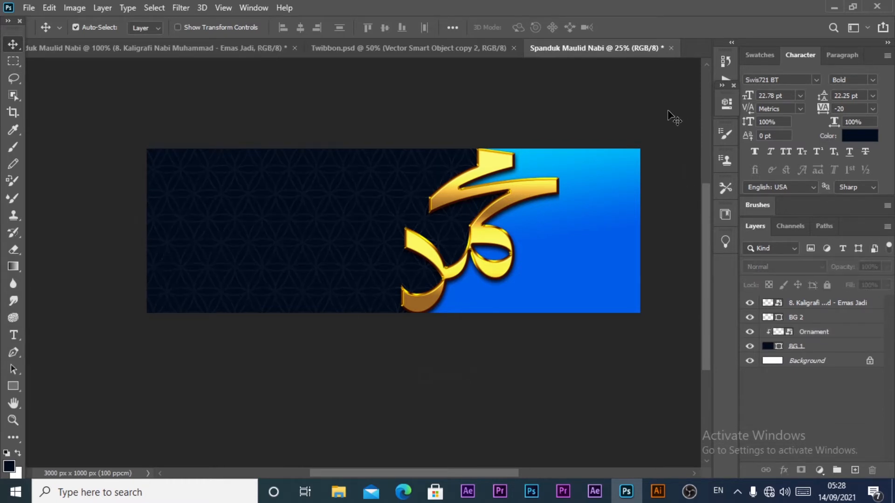
Step: Duplicate the Ornament layer, place the copy above BG 2 and clip it to the BG 2 shape
click(816, 318)
click(814, 332)
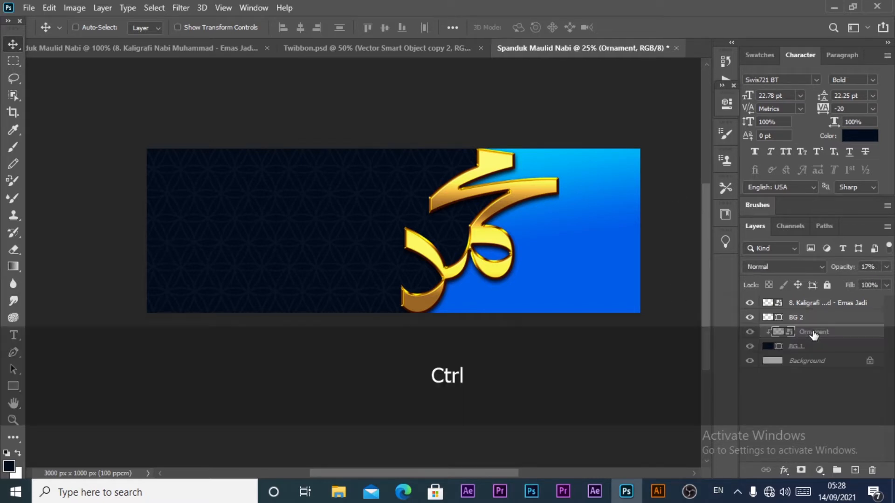
key(ctrl+j)
drag(812, 335, 810, 325)
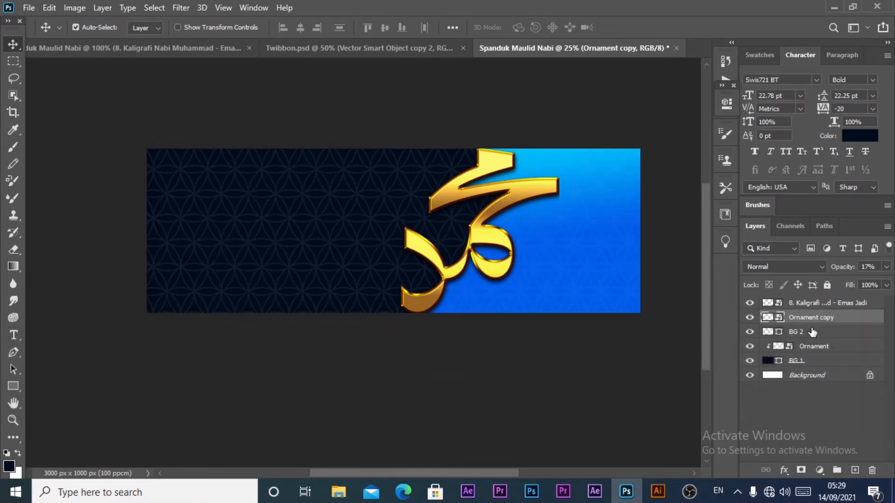
key(alt)
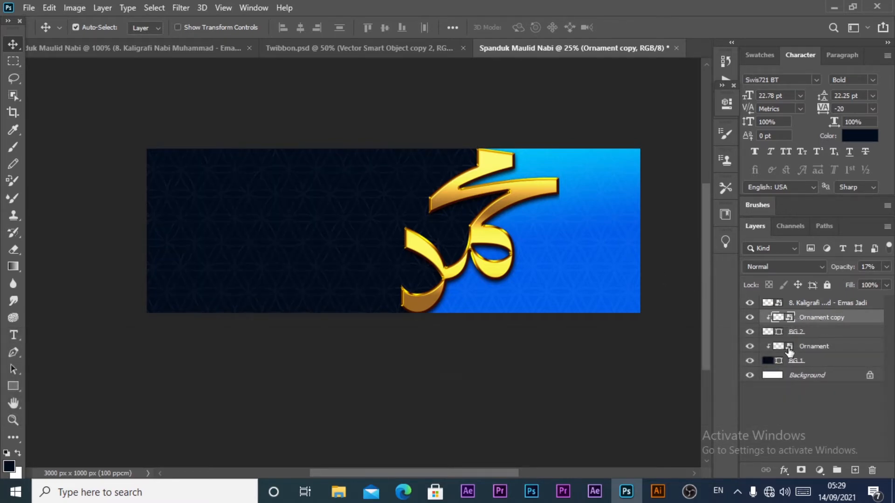
Step: Group the two BG layers with their ornament layers under the name BG and lock the group
shift+click(801, 360)
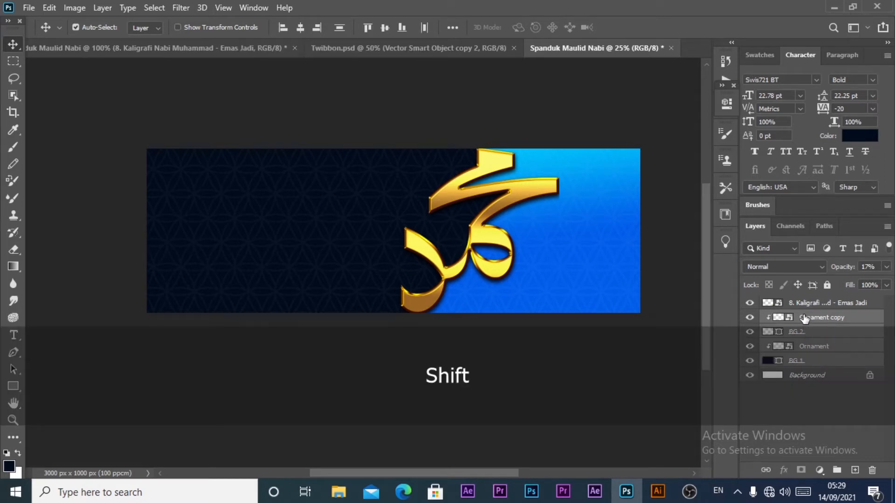
click(805, 318)
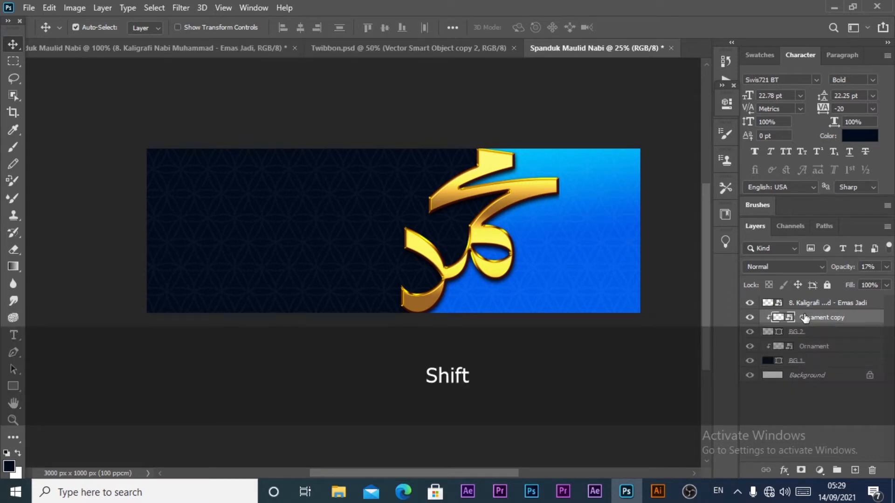
shift+click(818, 362)
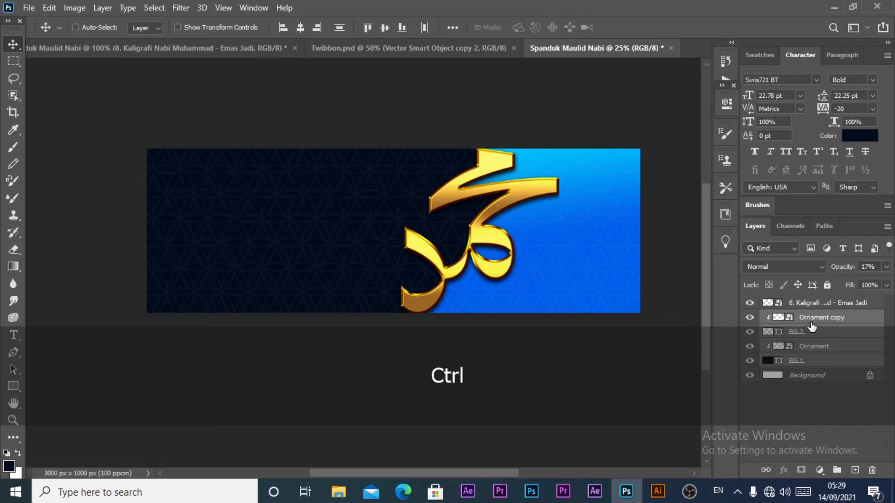
key(ctrl+g)
double_click(811, 320)
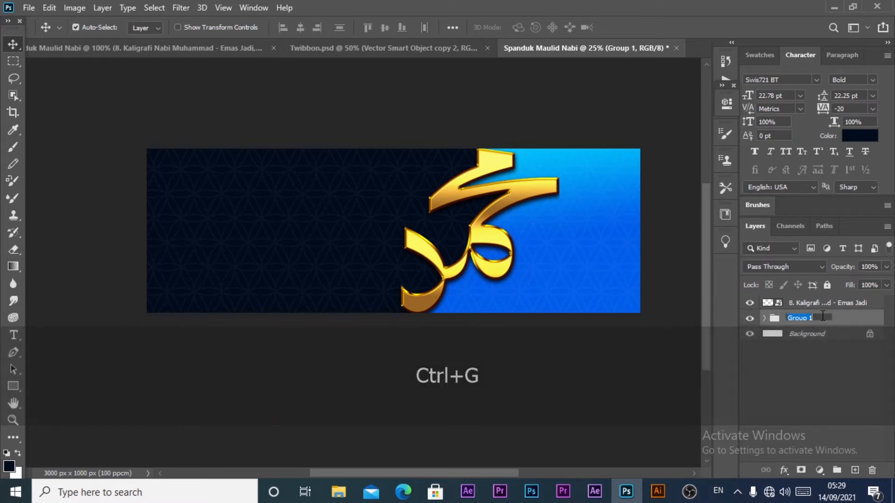
text(b)
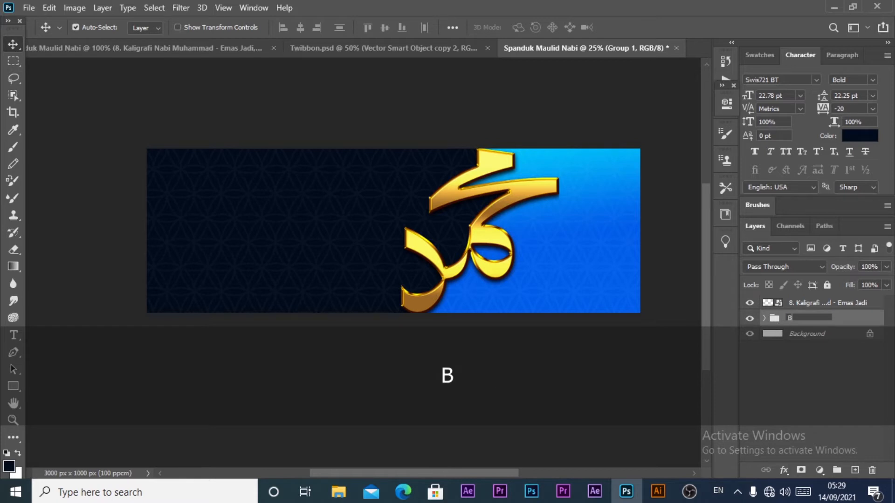
click(664, 391)
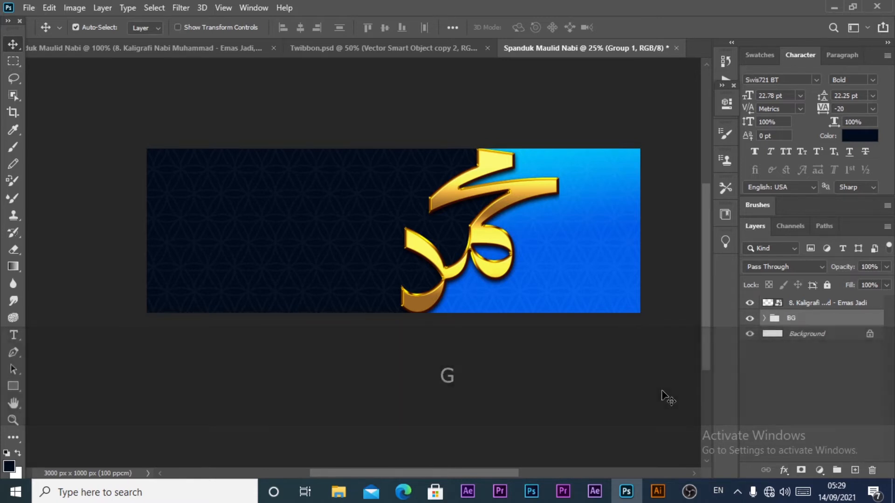
click(830, 288)
click(616, 396)
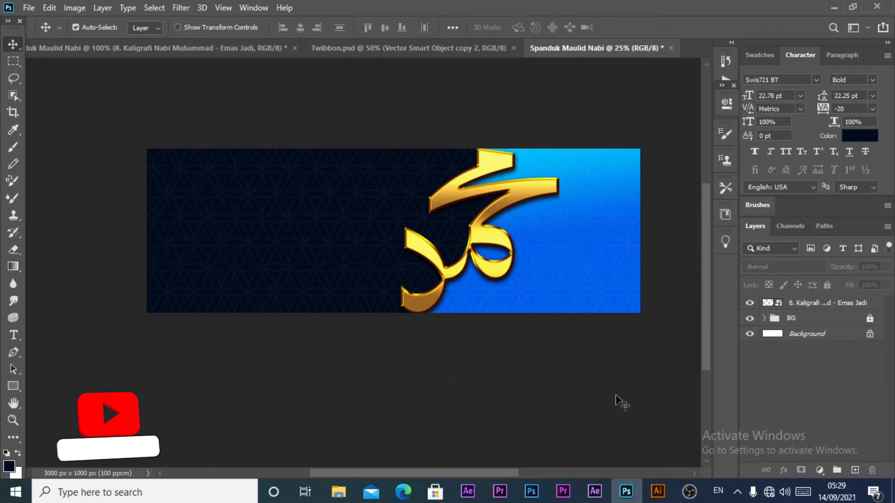
Step: Rename the gold calligraphy layer to Kaligrafi and lock it
click(808, 304)
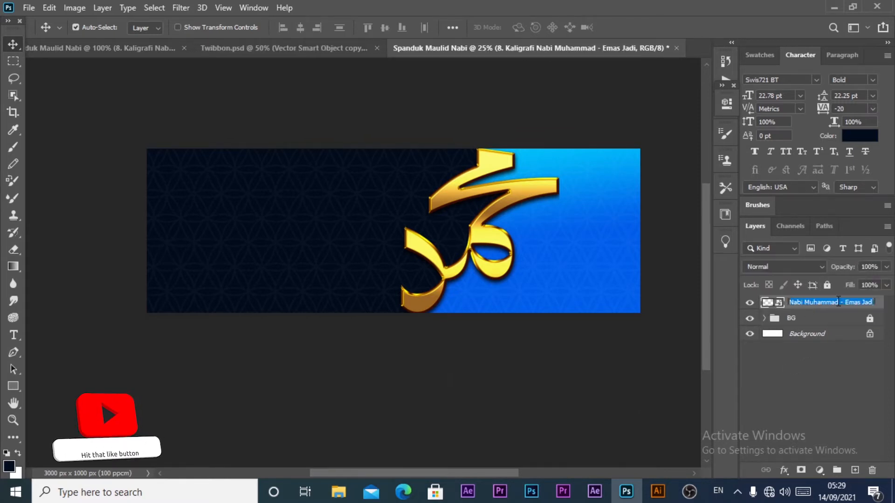
key(Caps_Lock)
text(K)
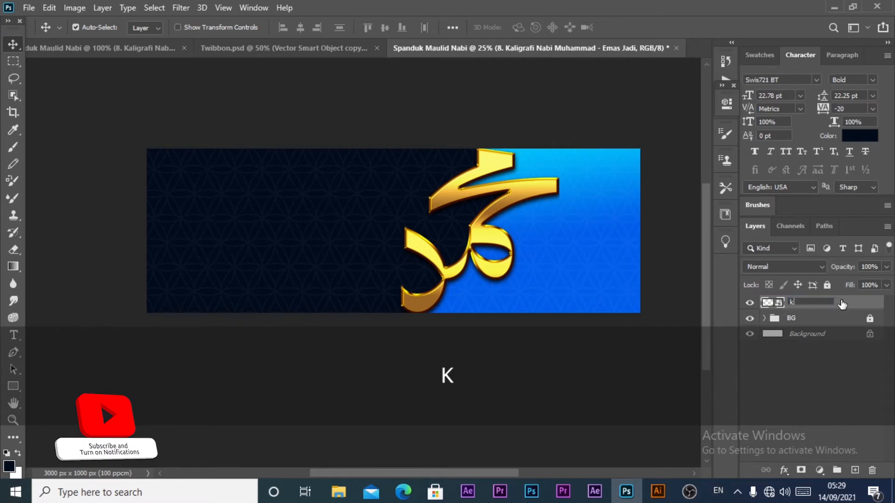
text(aligrafi)
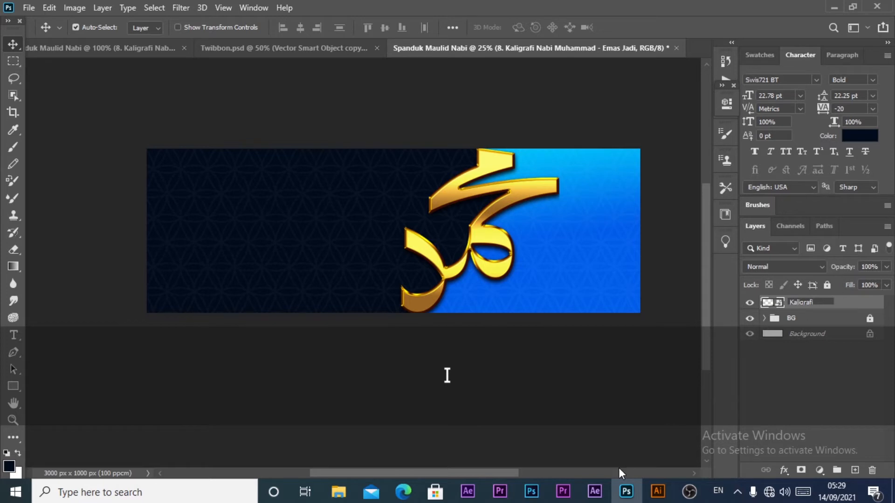
click(624, 402)
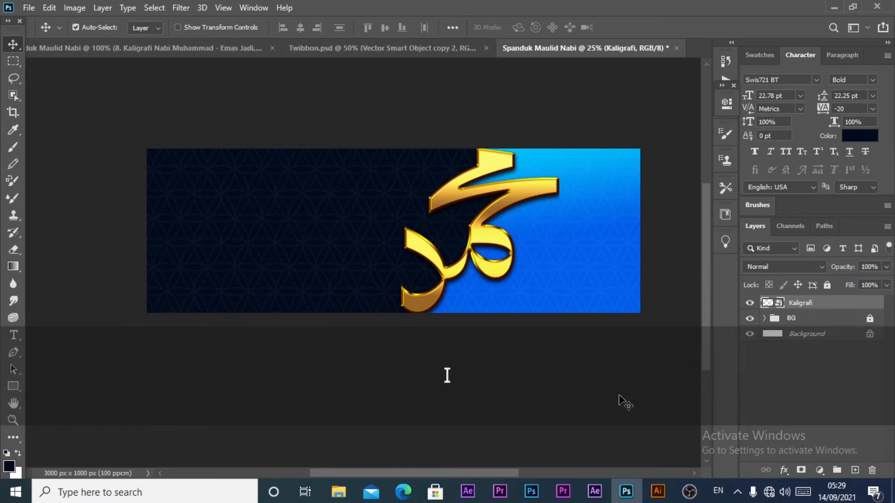
click(827, 285)
click(581, 392)
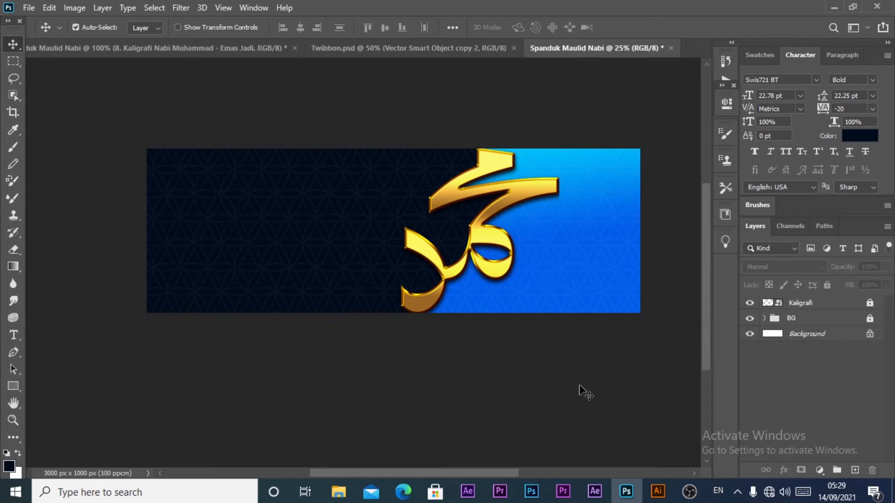
Step: Copy the green frame and its gold border from the finished banner into the new banner, scale them to 322.72% and place them beside the calligraphy
click(361, 49)
click(225, 45)
drag(552, 212, 610, 158)
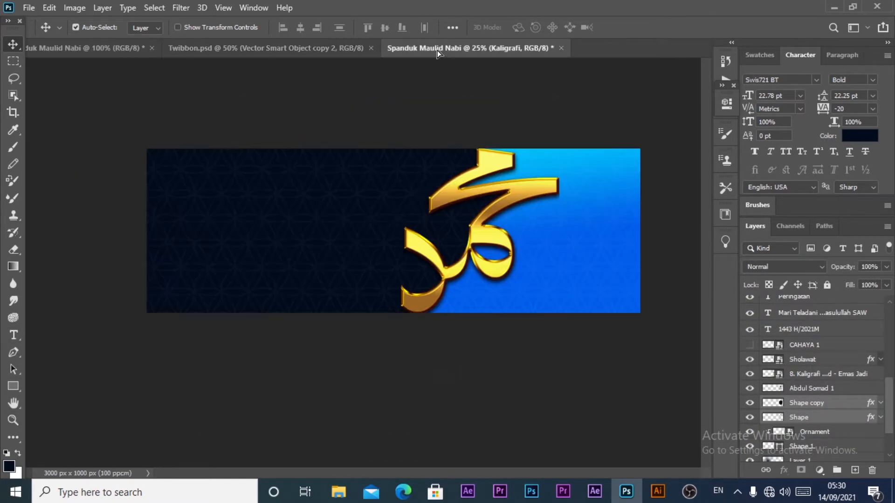
key(ctrl+t)
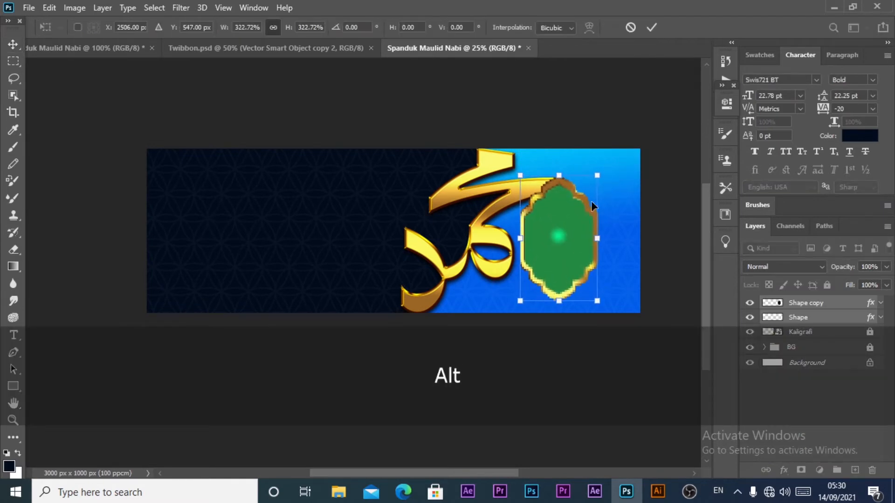
drag(592, 201, 619, 200)
click(652, 27)
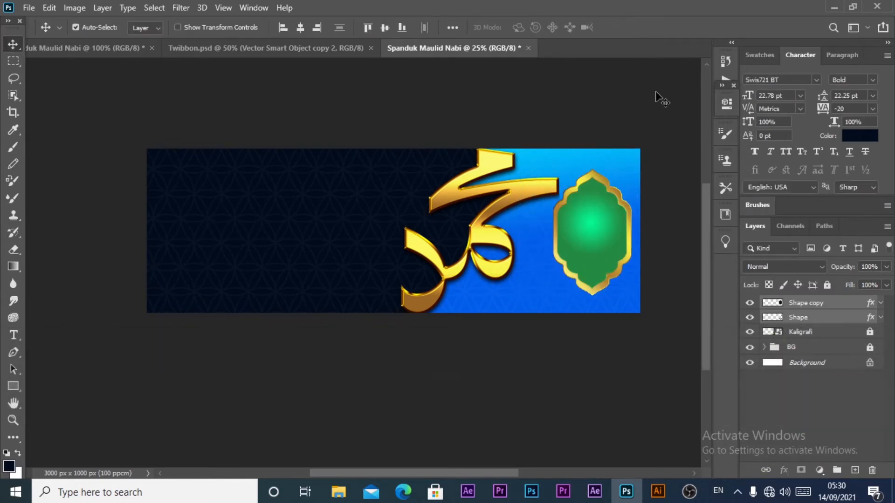
Step: Select the Shape and Shape copy layers together and nudge the frame slightly to the right
key(ctrl+z)
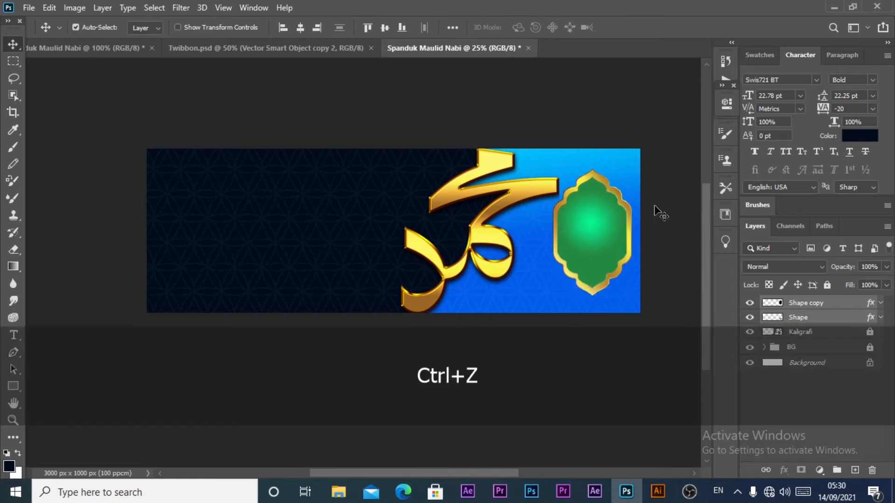
key(z)
click(639, 161)
key(space)
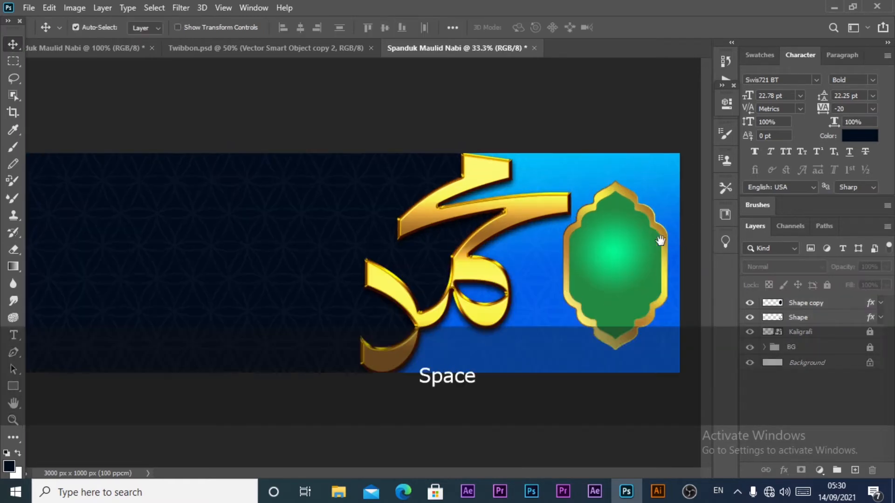
key(z)
click(616, 186)
click(668, 211)
key(space)
drag(665, 220, 575, 176)
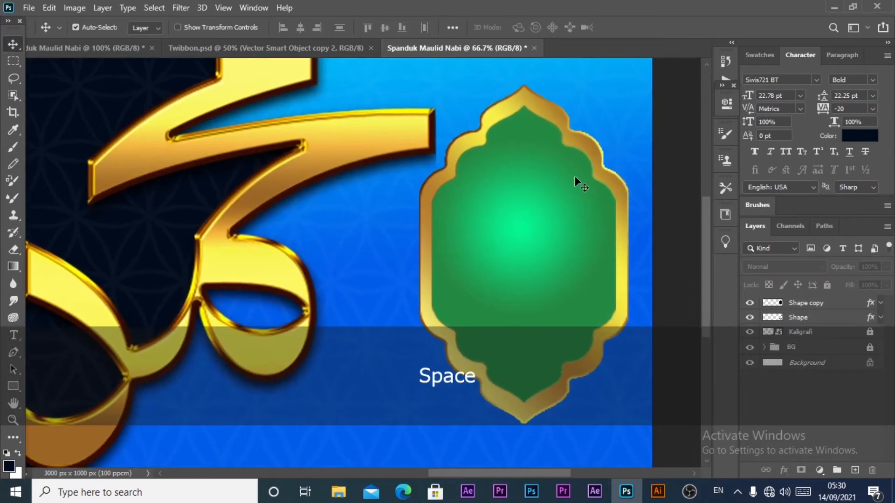
click(807, 304)
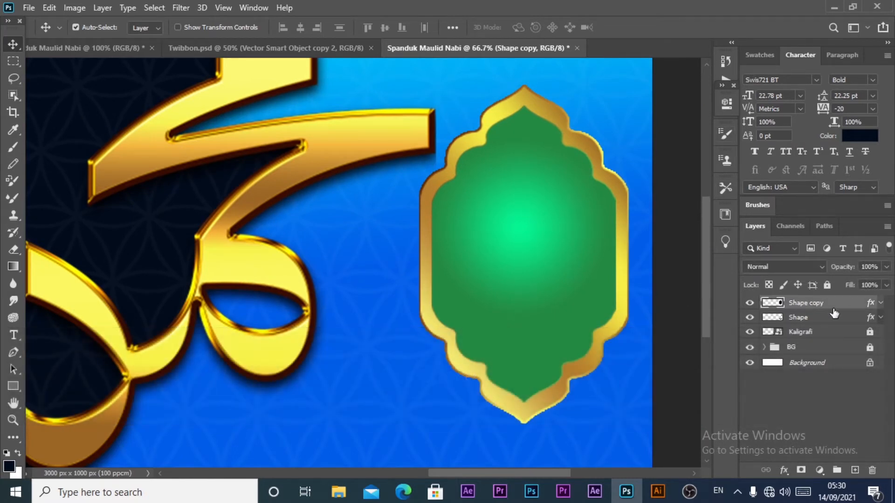
shift+click(818, 319)
key(Right)
key(Right)
key(Right)
key(Right)
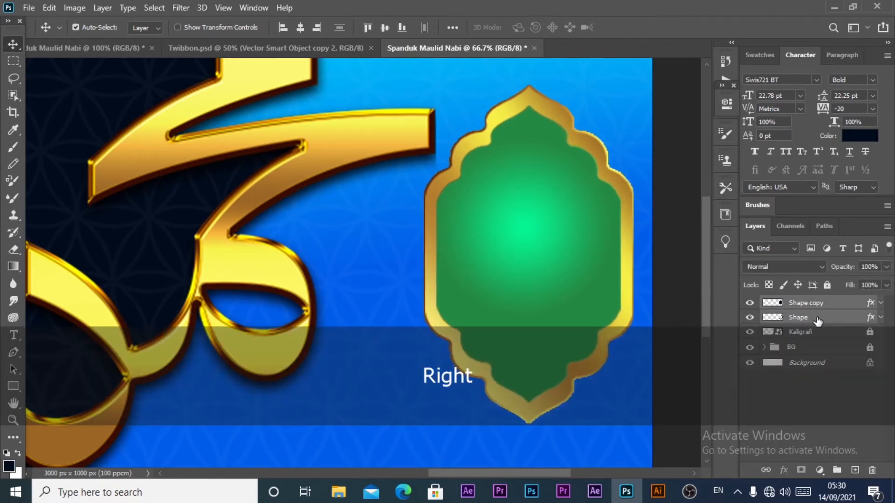
key(Right)
key(Right)
key(Right)
Step: Copy the preacher's photo from the finished banner into the new one, scale it to 340.89% and position it over the green frame
key(z)
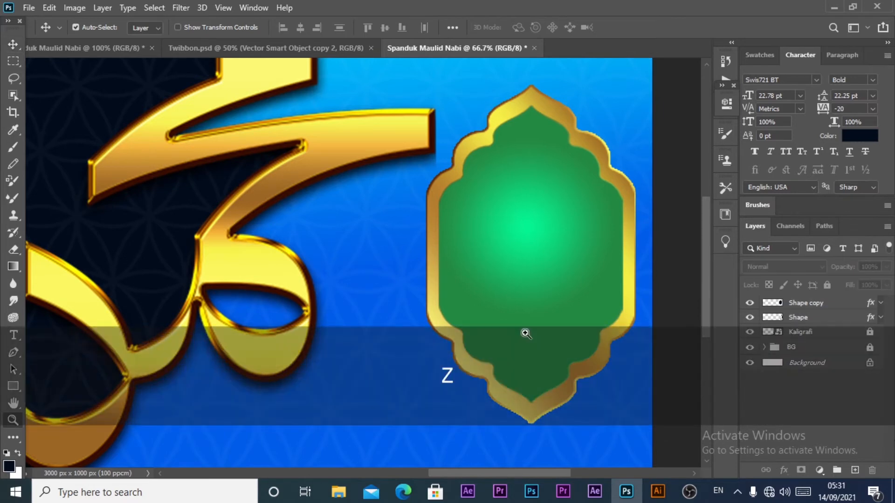
mouse_move(626, 493)
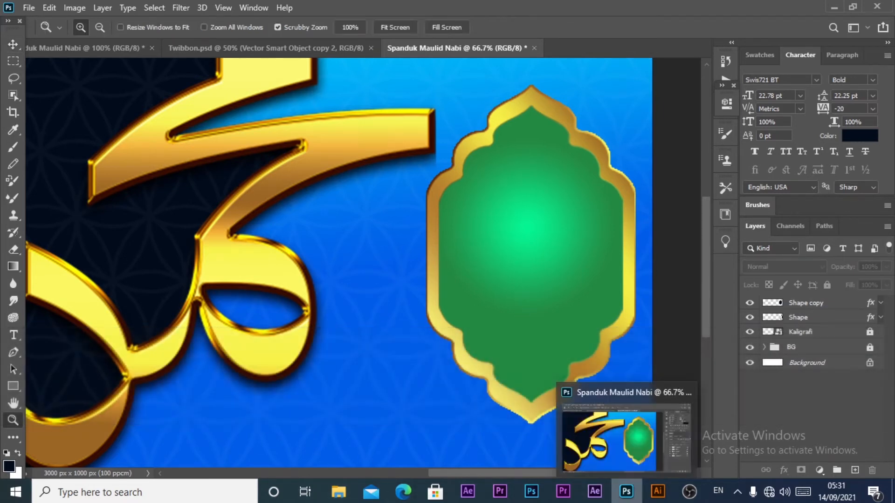
click(108, 47)
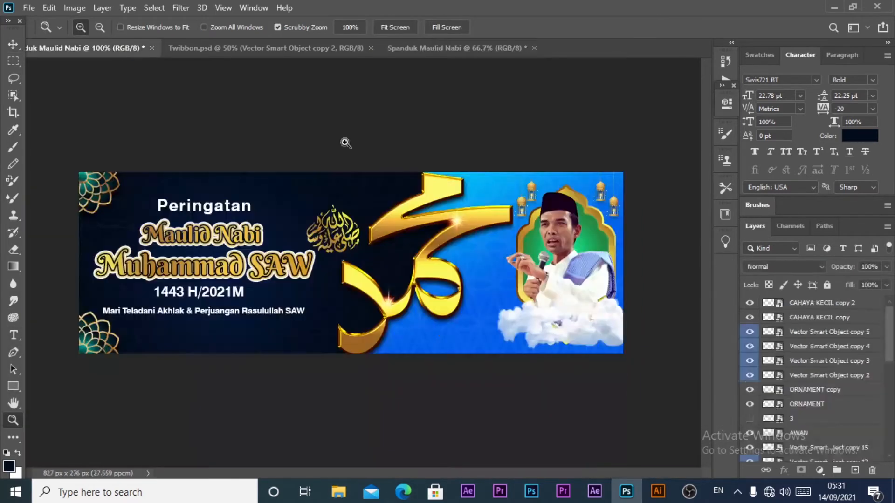
click(12, 49)
drag(561, 238, 587, 351)
key(ctrl+t)
drag(610, 308, 694, 196)
drag(590, 265, 584, 189)
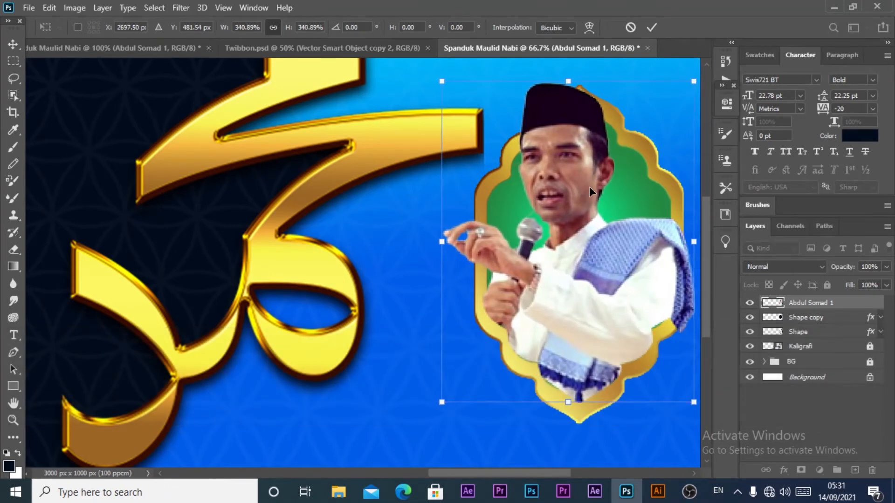
click(652, 27)
Step: Shift the preacher's photo slightly down within the frame and deselect it
key(z)
alt+click(581, 222)
alt+click(583, 222)
key(space)
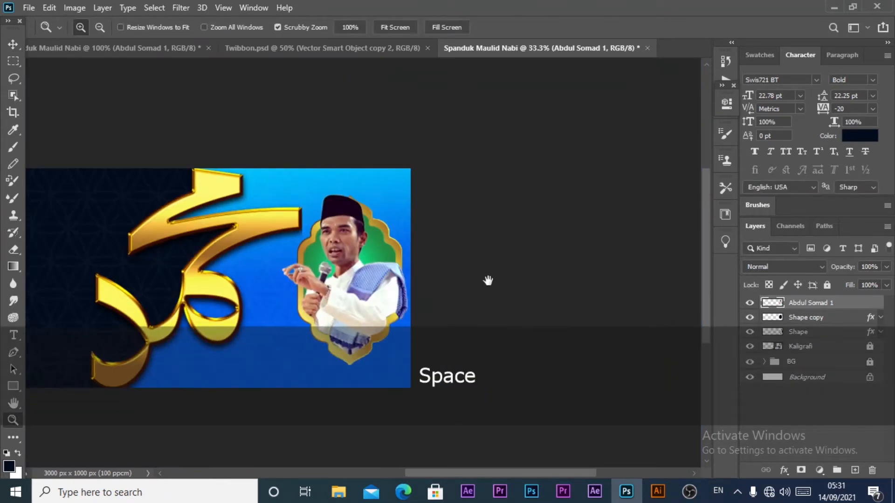
drag(488, 280, 718, 160)
click(11, 45)
drag(457, 247, 457, 249)
click(580, 212)
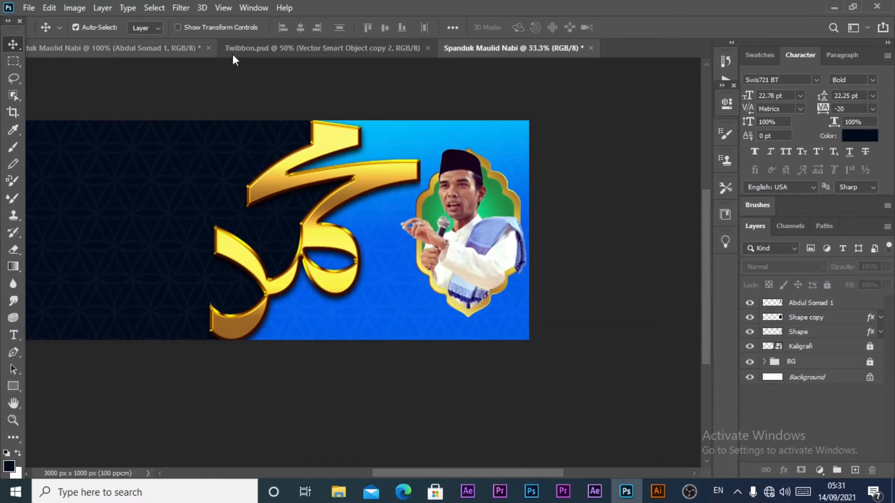
Step: Copy a cloud from the finished banner into the new one, enlarge it to 34.54% and place it over the frame's lower right side
click(161, 49)
drag(607, 313, 486, 279)
key(space)
key(z)
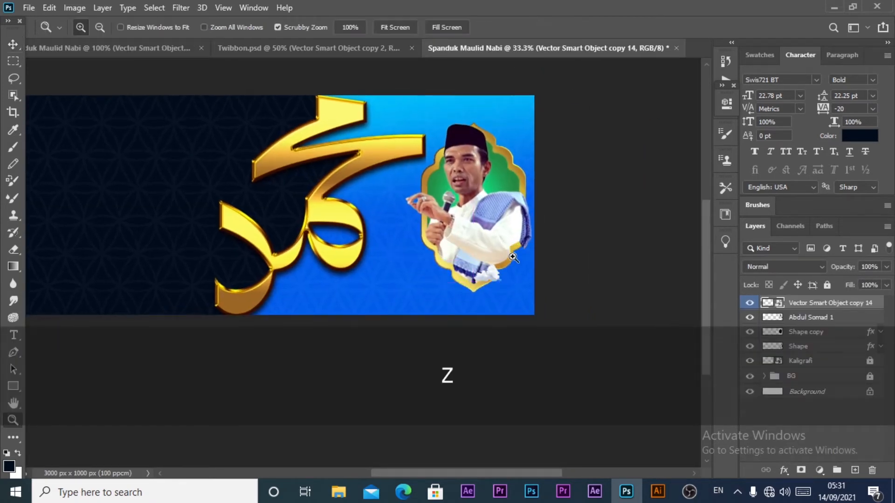
click(487, 278)
key(ctrl+t)
drag(521, 250, 583, 211)
double_click(632, 83)
Step: Duplicate the cloud over the frame's lower left side and flip the copy horizontally
drag(536, 258, 401, 289)
key(ctrl+t)
right_click(379, 293)
click(474, 274)
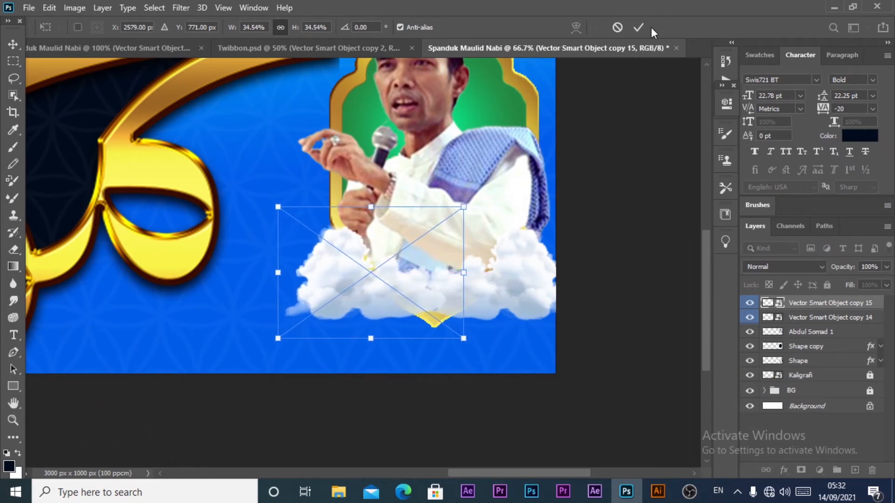
click(639, 28)
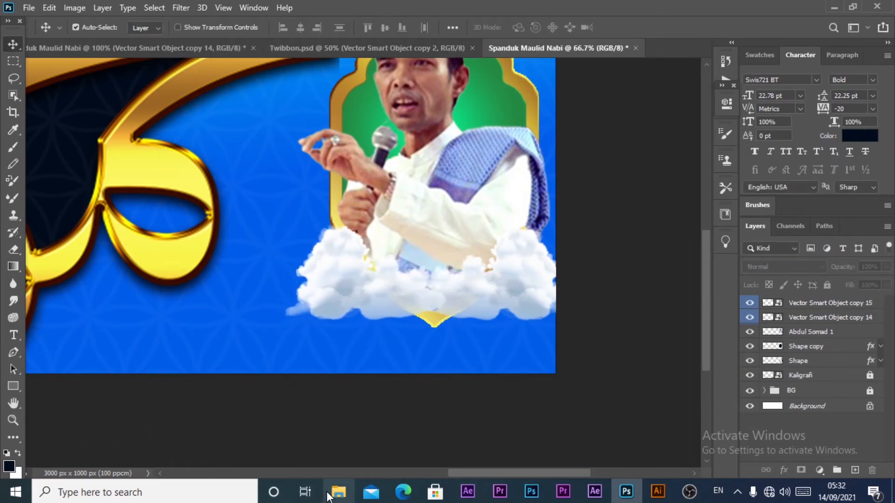
Step: Copy the AWAN cloud from the finished banner, enlarge it over the frame's lower tip beneath the other clouds, and deselect it
click(166, 46)
mouse_move(563, 343)
mouse_down()
mouse_move(508, 357)
mouse_move(522, 55)
mouse_move(569, 343)
mouse_up()
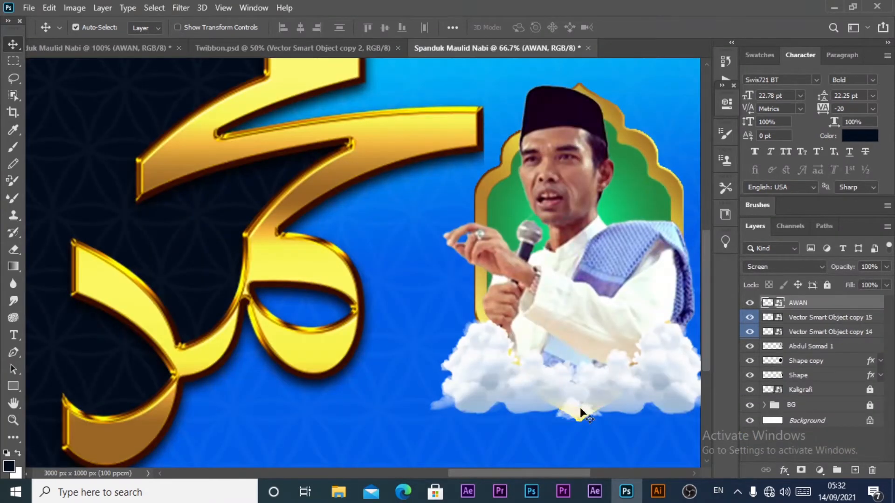
key(ctrl+t)
drag(694, 336, 676, 353)
drag(596, 416, 611, 407)
click(638, 29)
key(z)
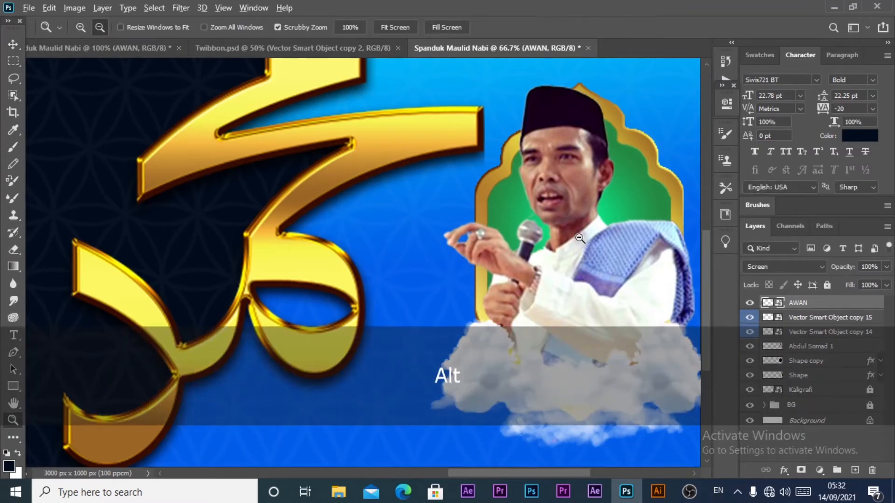
alt+click(491, 233)
key(space)
click(13, 44)
click(645, 211)
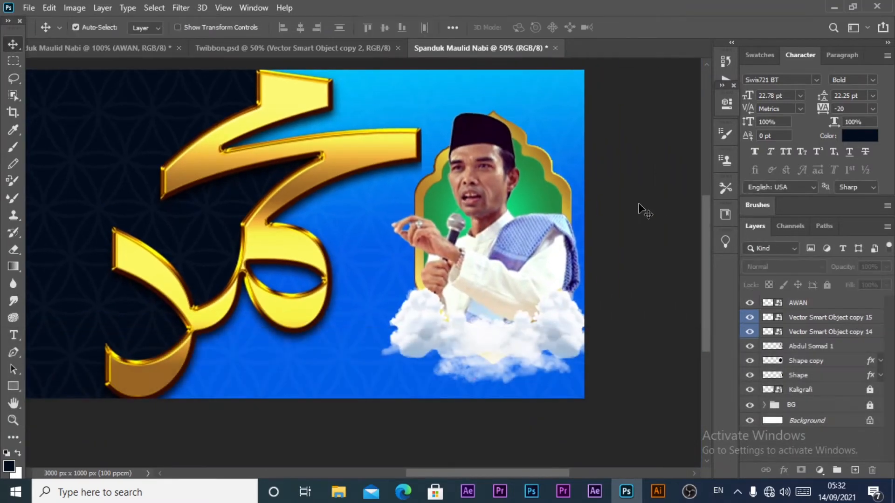
Step: Copy a hanging lantern from the finished banner into the new one, resize it and hang it on either side above the frame
key(space)
mouse_move(344, 176)
mouse_down()
mouse_move(453, 173)
mouse_move(419, 182)
mouse_up()
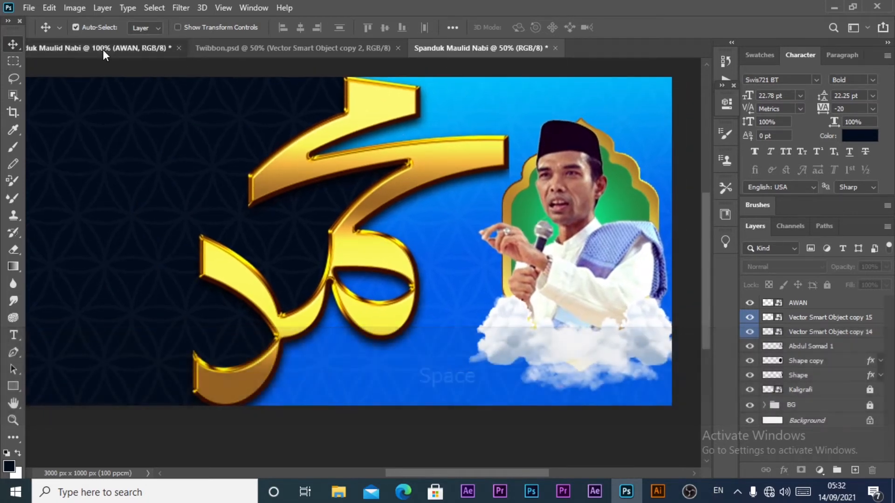
click(103, 50)
drag(599, 188, 455, 80)
key(space)
key(ctrl+t)
drag(430, 149, 405, 157)
click(638, 23)
Step: Duplicate a lantern, shrink the copy, place one small lantern on each side between the large ones, level them and deselect
drag(521, 161, 493, 132)
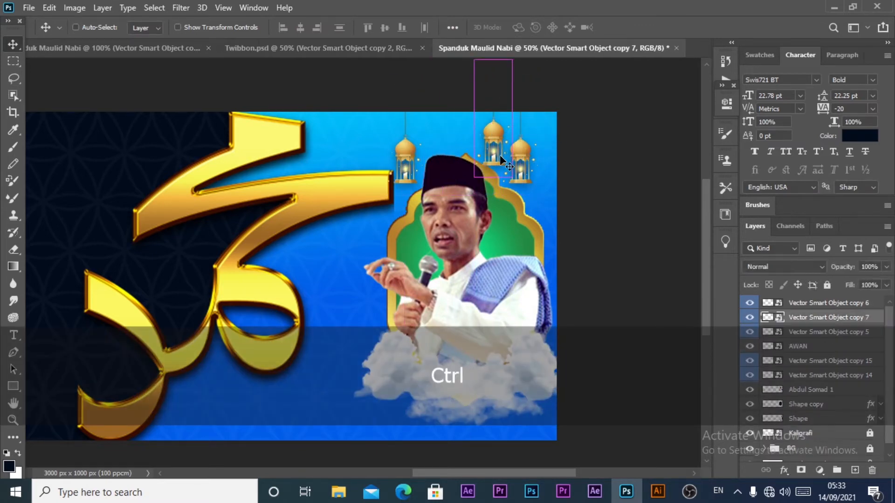
key(ctrl+t)
drag(517, 180, 440, 124)
click(638, 28)
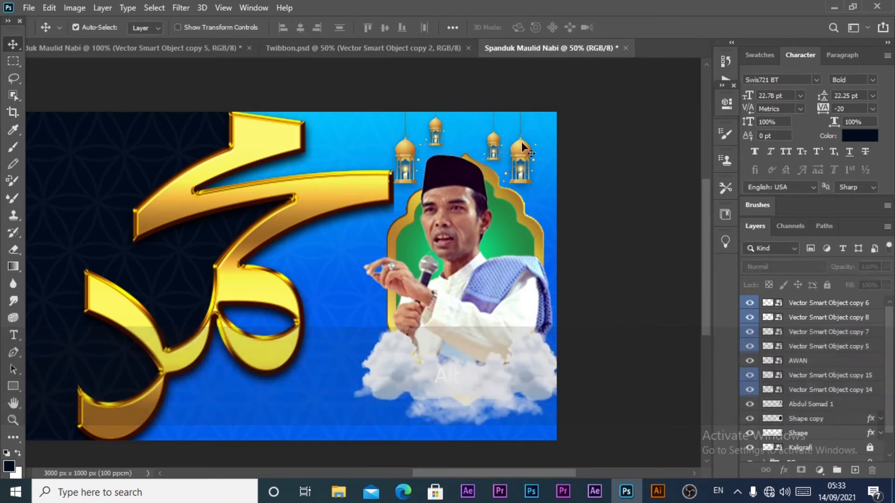
drag(496, 137, 496, 129)
click(588, 132)
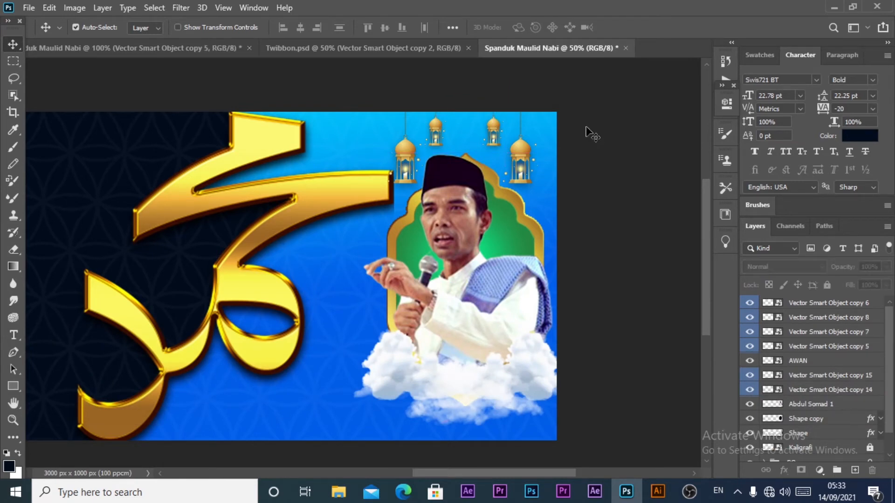
Step: Switch to File Explorer and open the realistic-eid-al-fitr-hari-raya-aidilfitri-illustration folder in IDR > BAHAN TUTORILA on drive E
drag(438, 176, 540, 142)
click(338, 493)
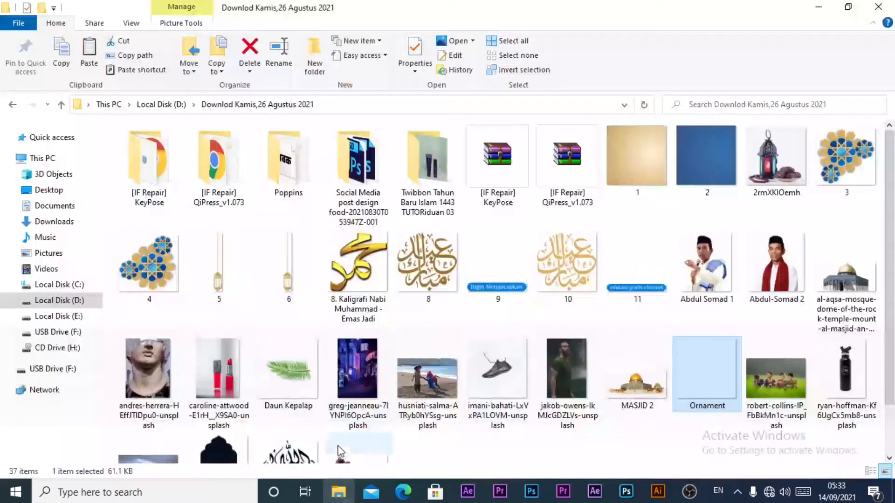
click(14, 106)
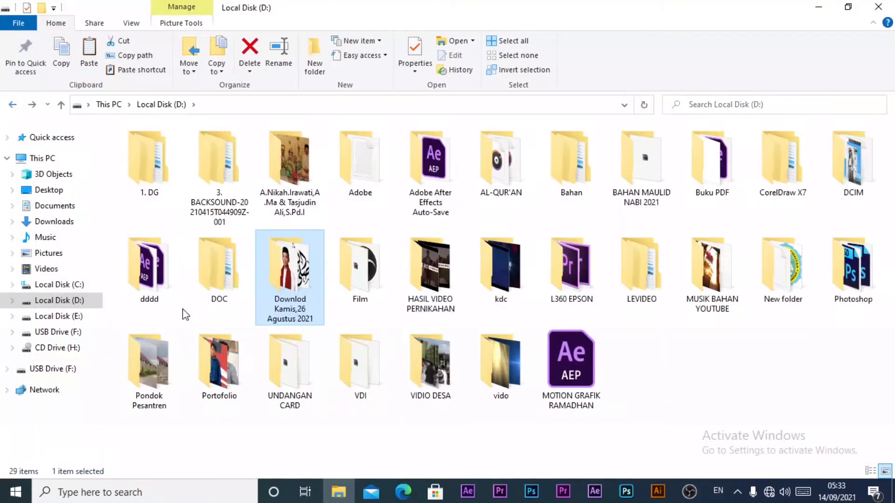
click(76, 319)
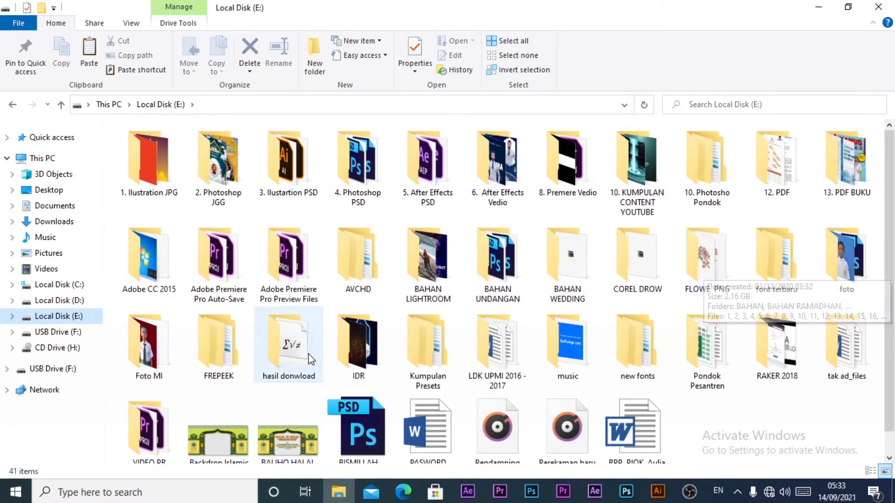
double_click(356, 343)
click(239, 179)
double_click(242, 171)
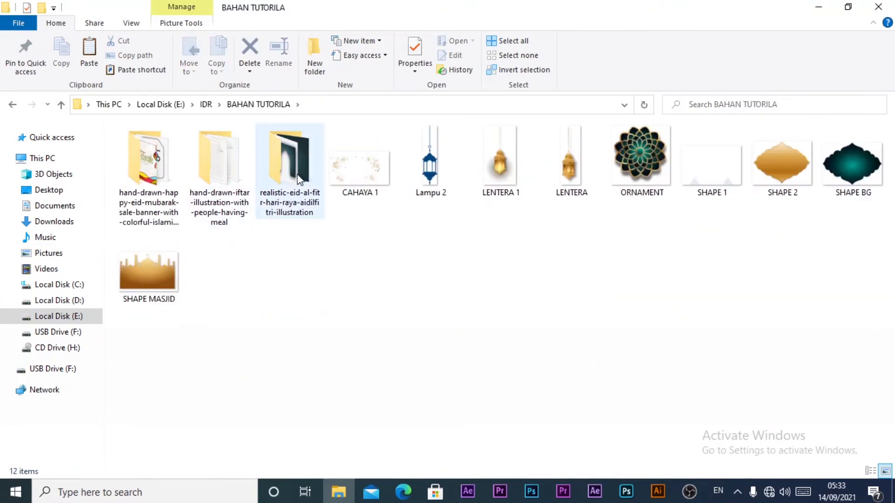
double_click(290, 159)
Step: Place the SINAR light overlay into the banner at 67.59%, covering the calligraphy and the framed photo
drag(561, 396, 547, 328)
drag(220, 101, 370, 96)
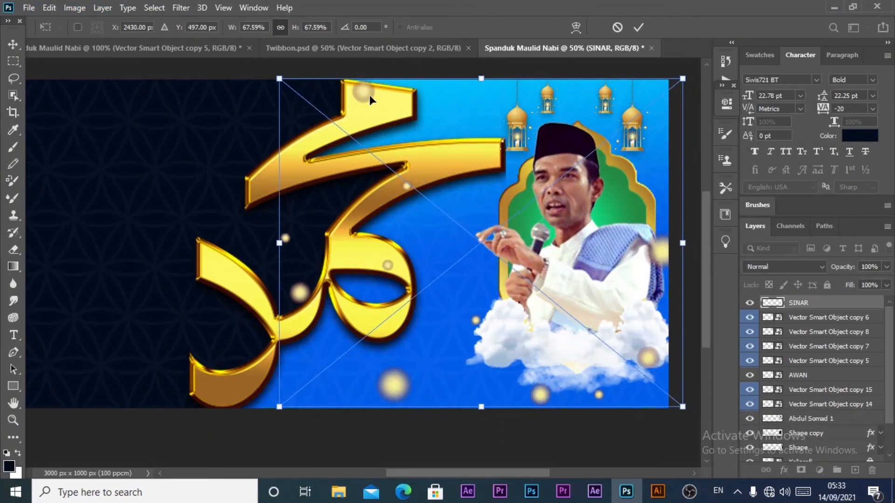
click(639, 27)
Step: Set the SINAR layer's blend mode to Screen and move it between the Kaligrafi layer and the BG group
click(783, 266)
click(769, 303)
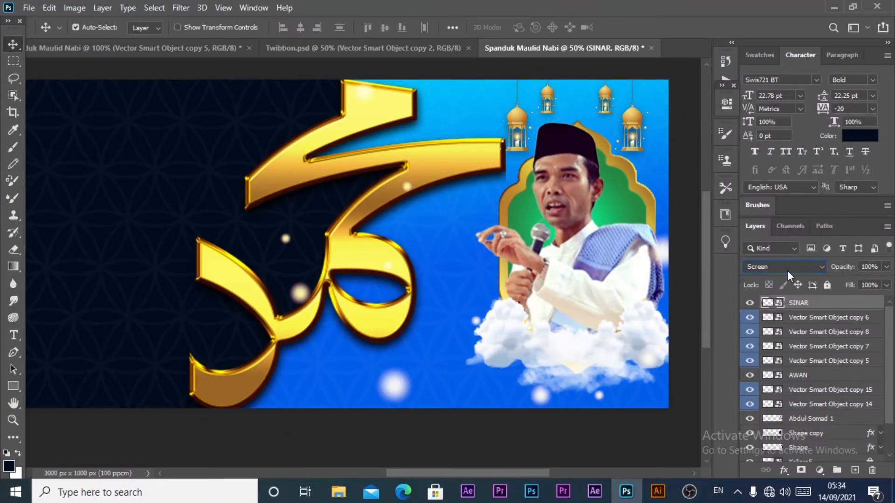
drag(818, 303, 825, 448)
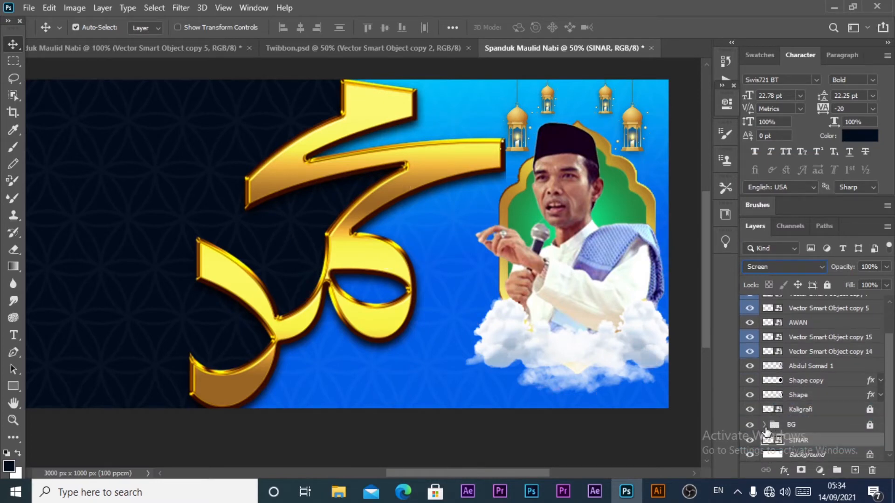
drag(766, 436, 789, 414)
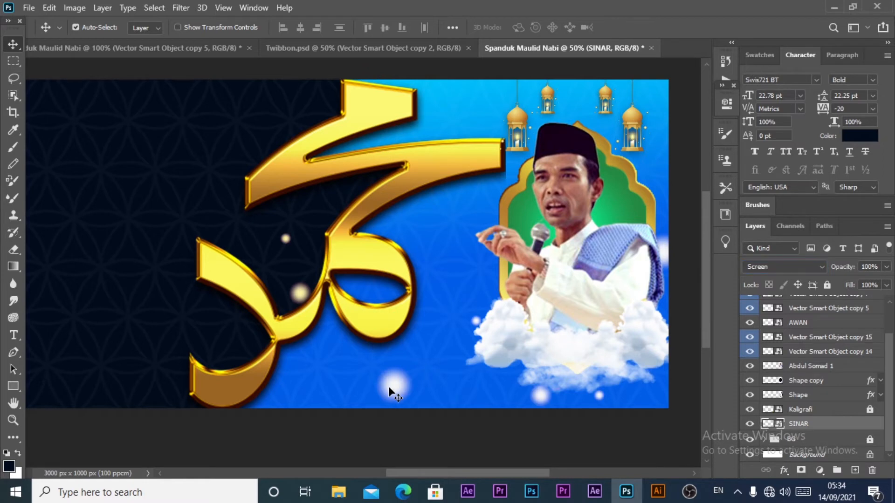
Step: Delete the SINAR overlay layer and clear the layer selection
key(Delete)
key(z)
alt+click(429, 166)
drag(431, 248, 580, 176)
key(v)
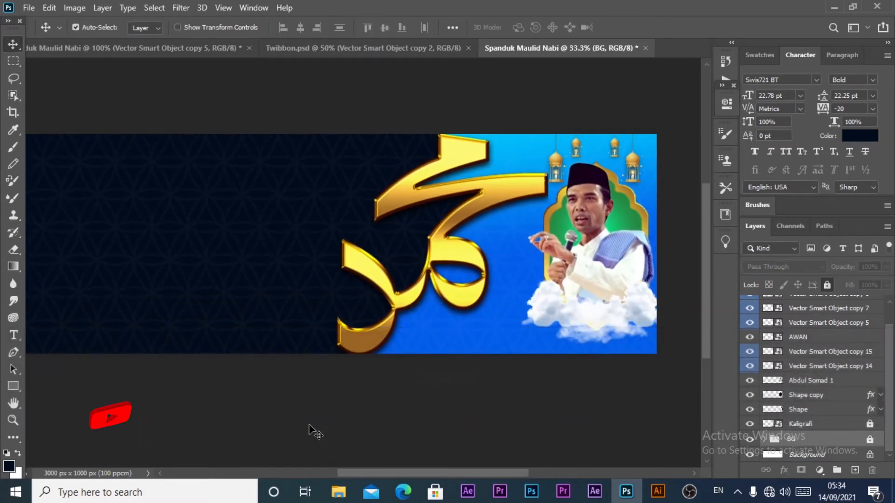
click(310, 429)
Step: Copy the green and gold flower ornament from the finished banner into the new banner's upper left corner
drag(179, 259, 257, 254)
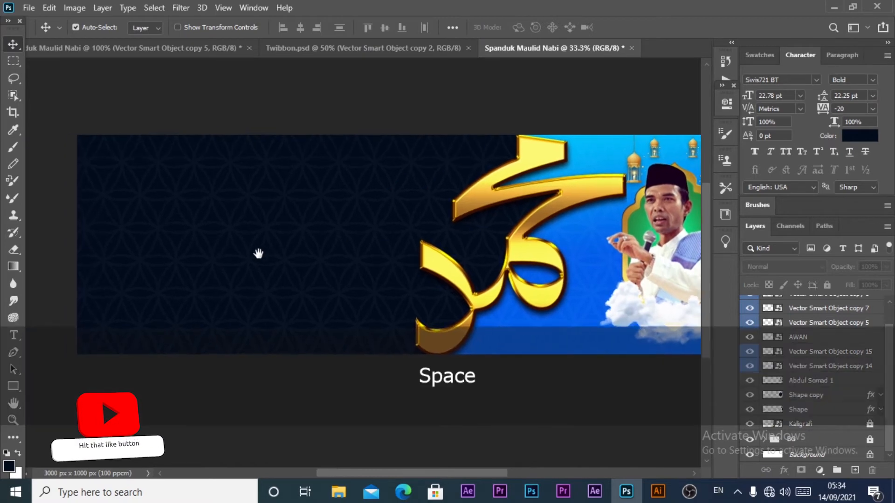
click(160, 51)
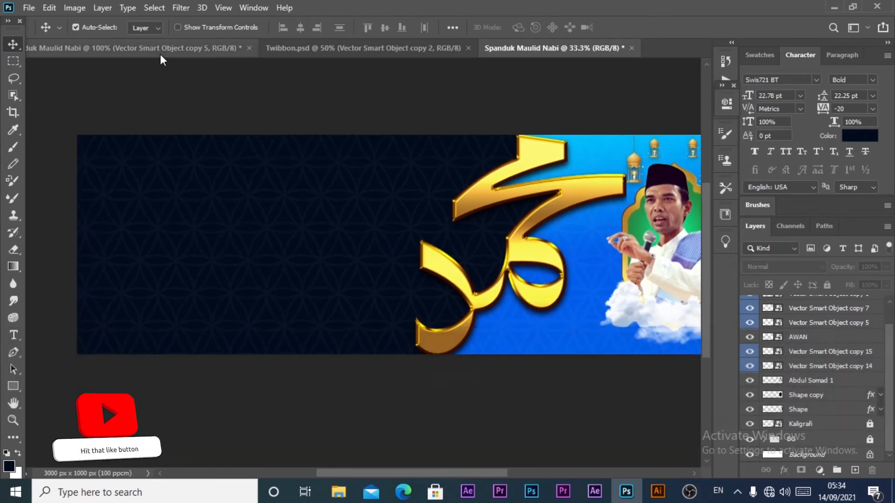
drag(98, 192, 234, 315)
key(z)
click(60, 145)
click(60, 145)
click(61, 145)
click(61, 145)
Step: Duplicate the corner ornament and move the copy down along the banner's left edge
key(space)
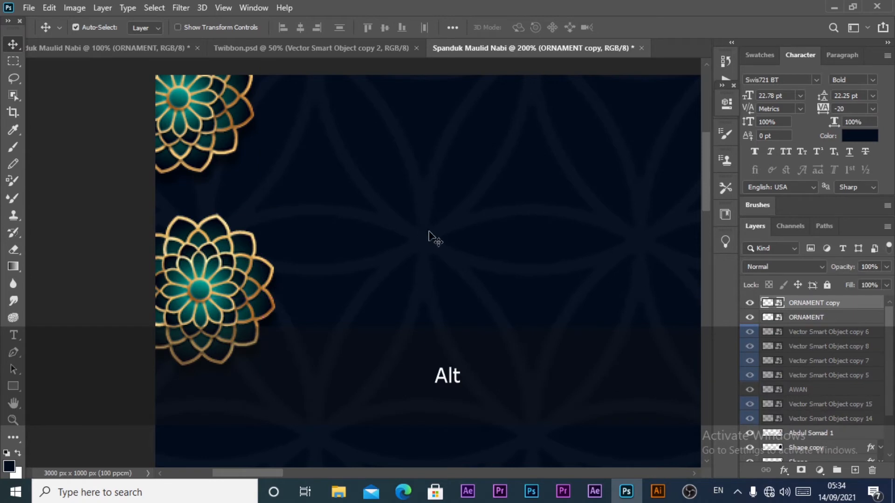
key(space)
drag(429, 236, 398, 35)
drag(195, 104, 205, 399)
key(space)
drag(485, 274, 454, 33)
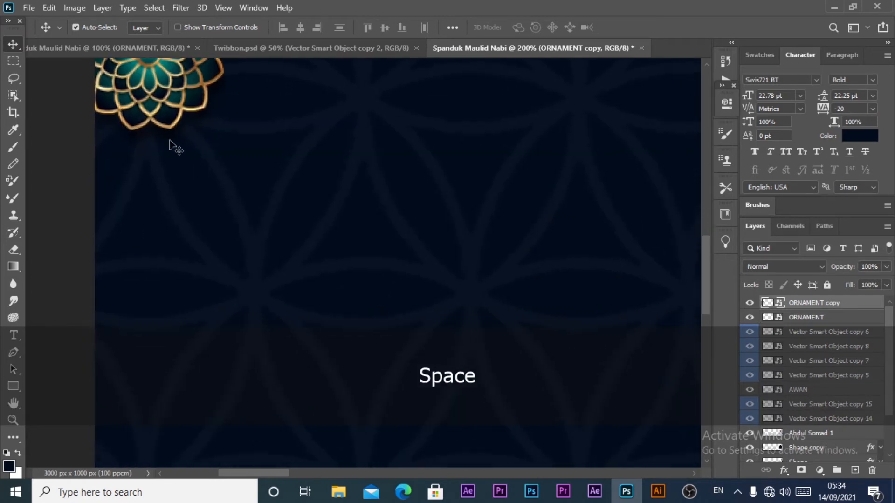
drag(171, 113, 198, 436)
key(space)
drag(366, 314, 364, 40)
drag(245, 120, 240, 376)
Step: Fit the ornament copy into the banner's lower left corner and deselect it
key(z)
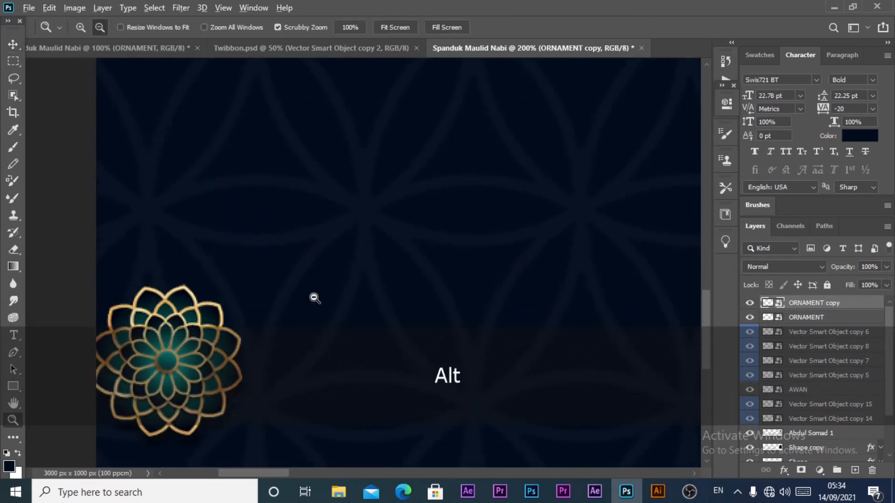
alt+click(314, 298)
key(space)
drag(359, 324, 313, 227)
key(v)
drag(199, 249, 189, 334)
key(space)
drag(294, 230, 288, 356)
alt+click(339, 305)
drag(339, 306, 309, 355)
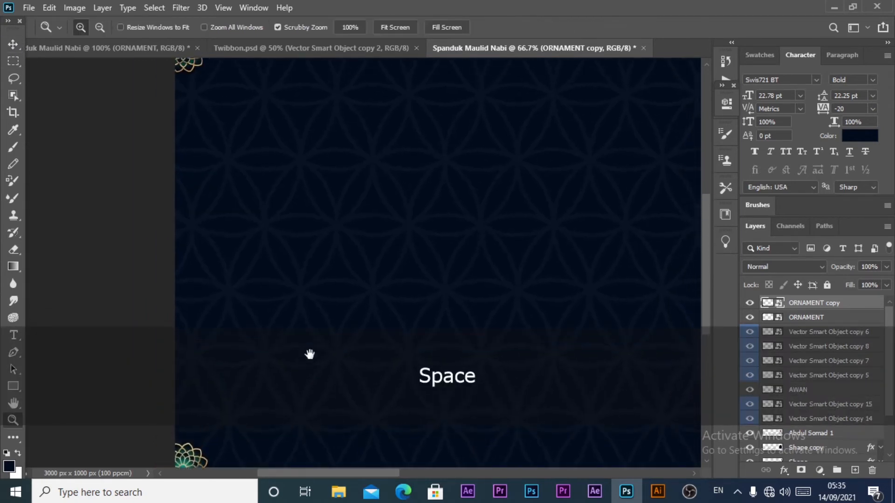
alt+click(333, 274)
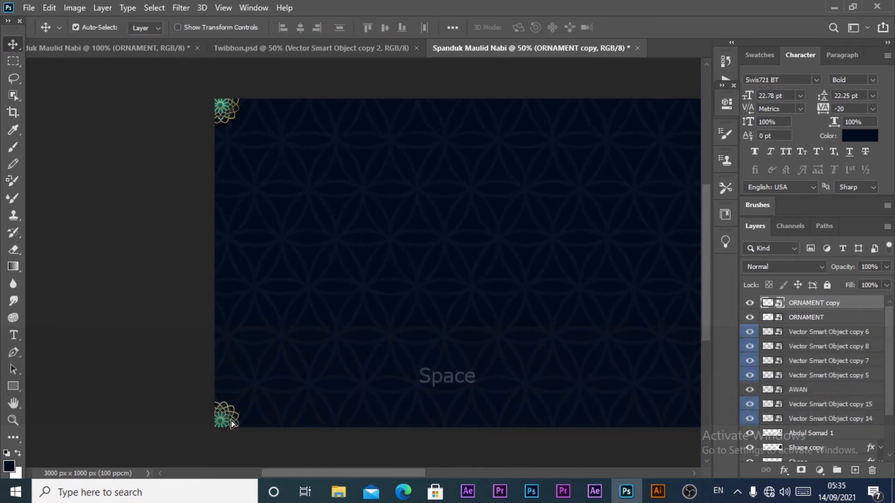
drag(230, 419, 233, 420)
click(149, 411)
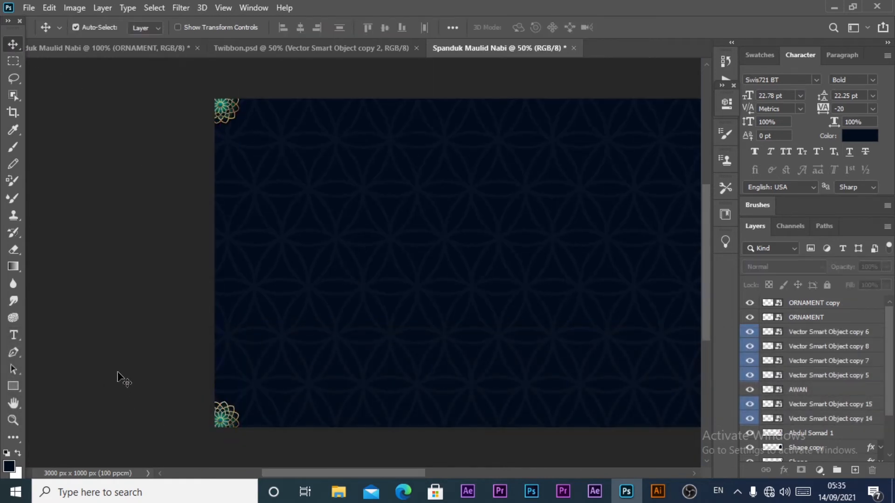
Step: Enlarge both corner ornaments together to 102.83%, and delete the lower left copy
drag(482, 225, 356, 212)
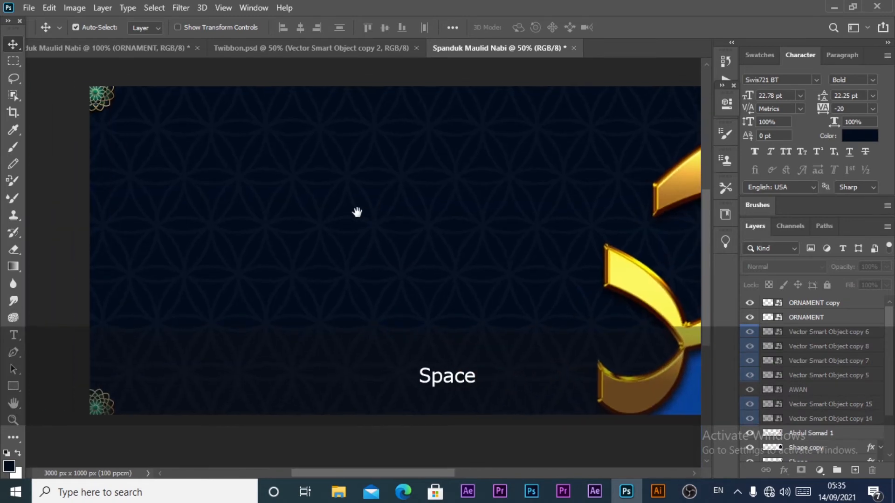
click(807, 317)
ctrl+click(808, 303)
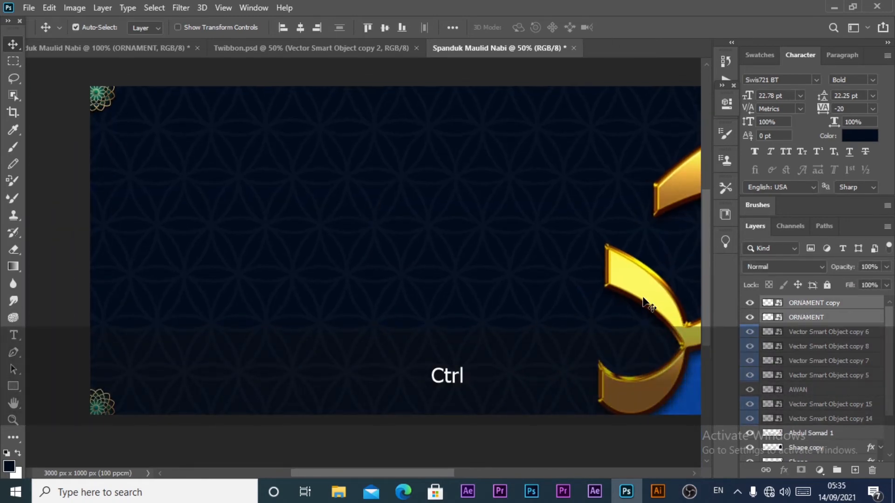
key(ctrl+t)
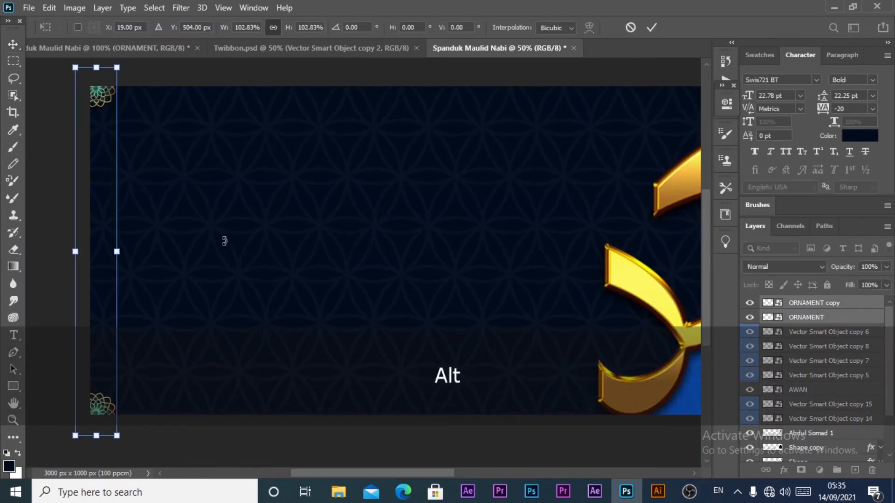
key(Return)
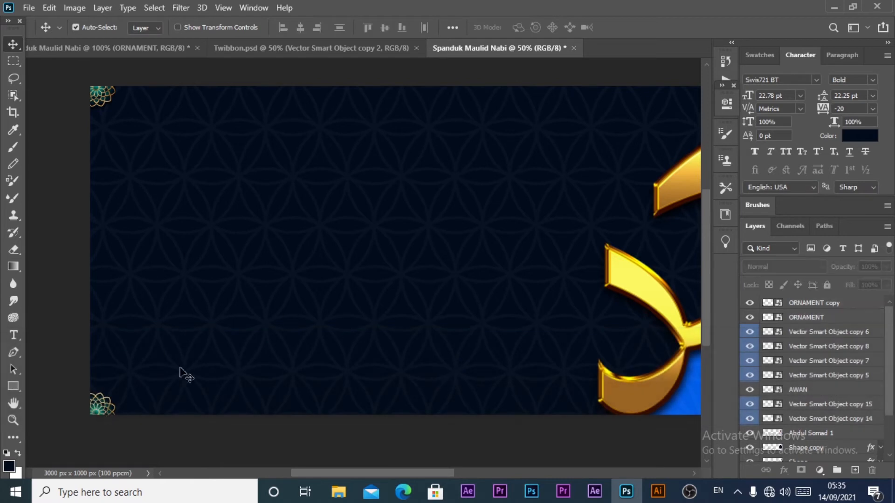
click(99, 410)
key(Delete)
Step: Enlarge the upper left ornament to 89.41% and reposition it so its centre sits near the banner's corner
key(ctrl+t)
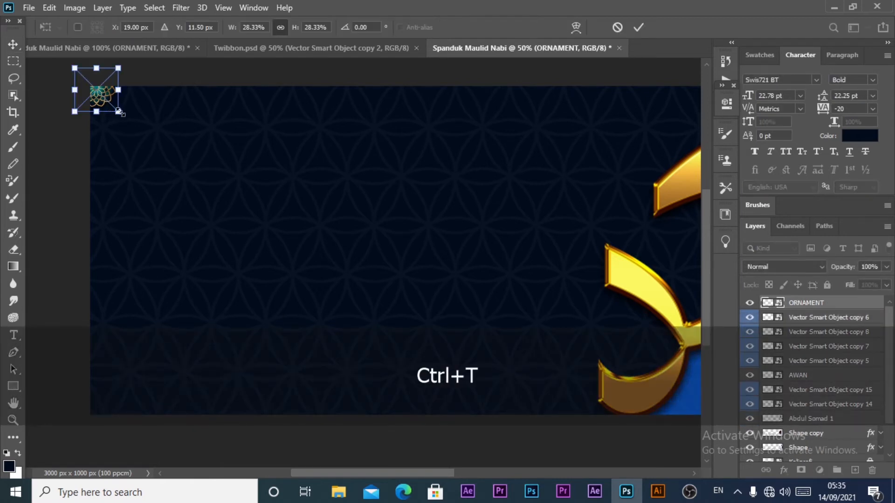
drag(118, 111, 140, 134)
drag(102, 90, 108, 109)
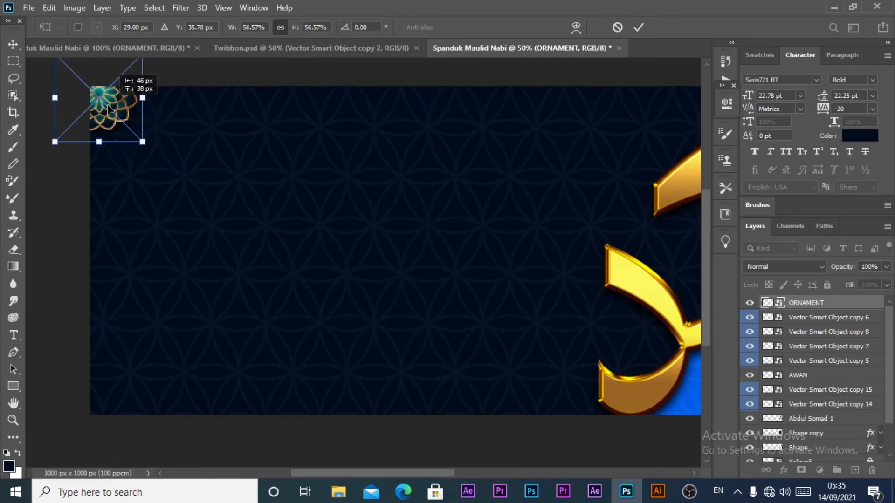
drag(142, 144, 170, 167)
mouse_move(135, 113)
mouse_down()
mouse_move(146, 129)
mouse_move(133, 125)
mouse_up()
key(Down)
key(Down)
key(Left)
key(Left)
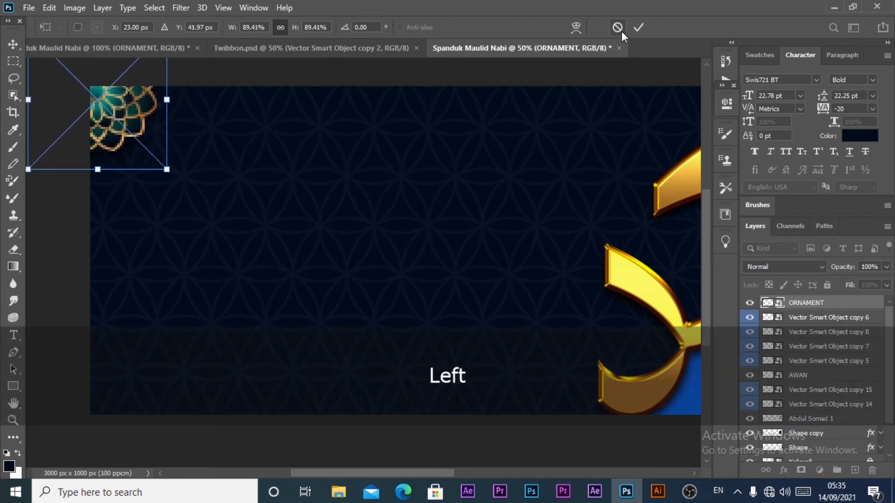
click(639, 27)
Step: Duplicate the enlarged ornament into the banner's lower left corner and deselect it
drag(120, 118, 117, 431)
click(261, 238)
key(alt+space)
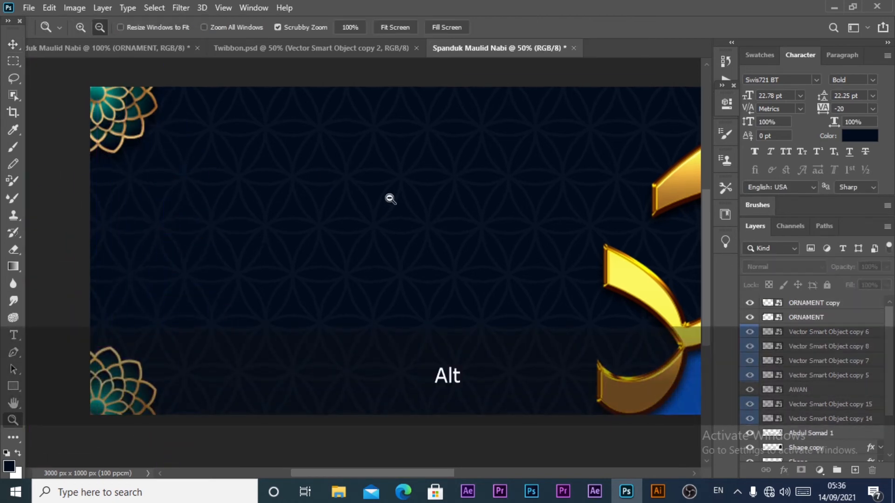
alt+click(392, 198)
click(13, 44)
Step: Unlock and expand the BG group, and add a new clipped layer above the Ornament layer that covers BG 1
key(space)
drag(355, 179, 309, 219)
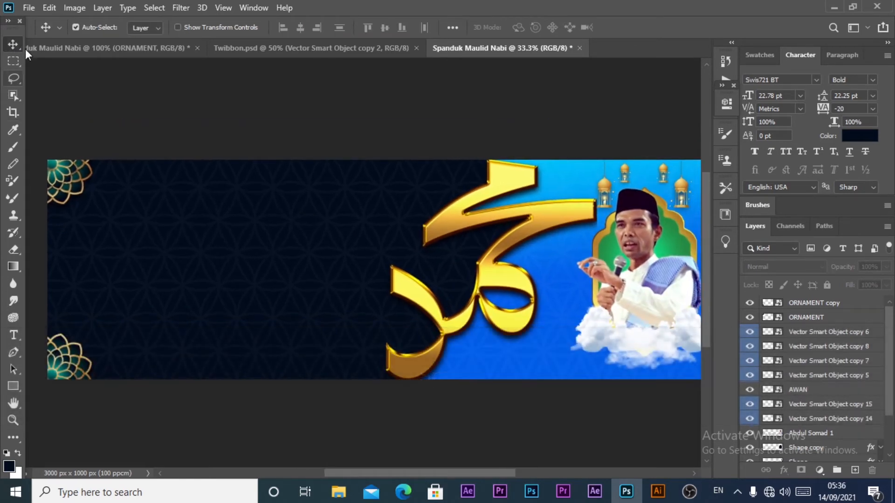
scroll(884, 427, down, 2)
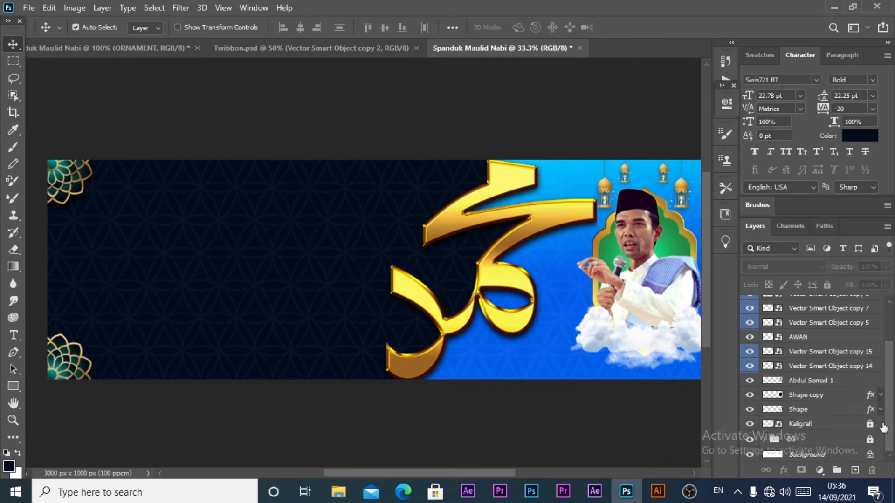
scroll(881, 369, down, 2)
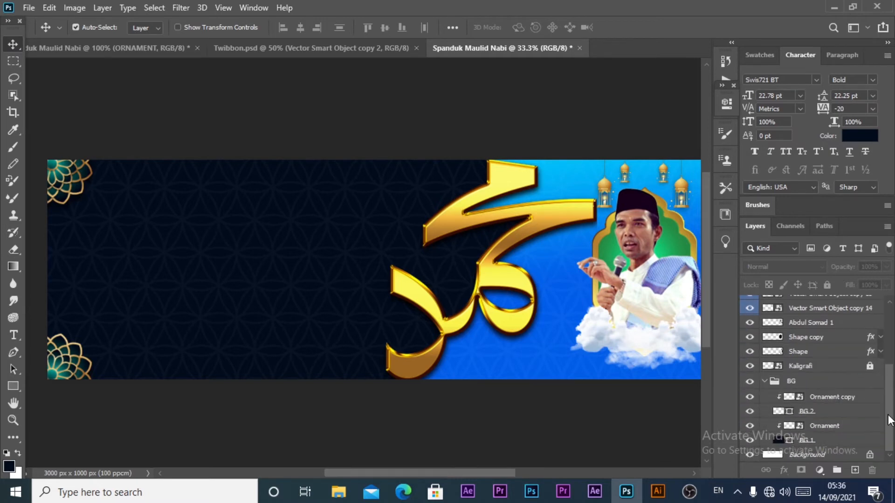
click(798, 440)
click(855, 470)
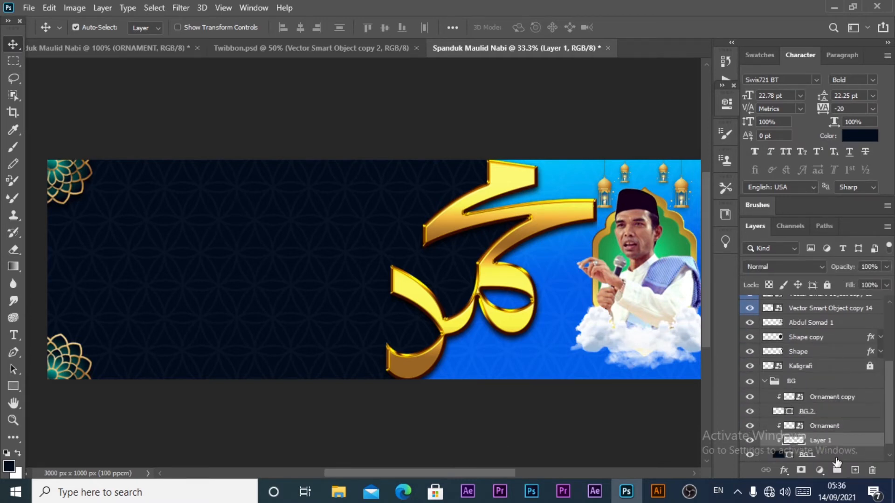
drag(823, 441, 820, 419)
drag(890, 402, 887, 426)
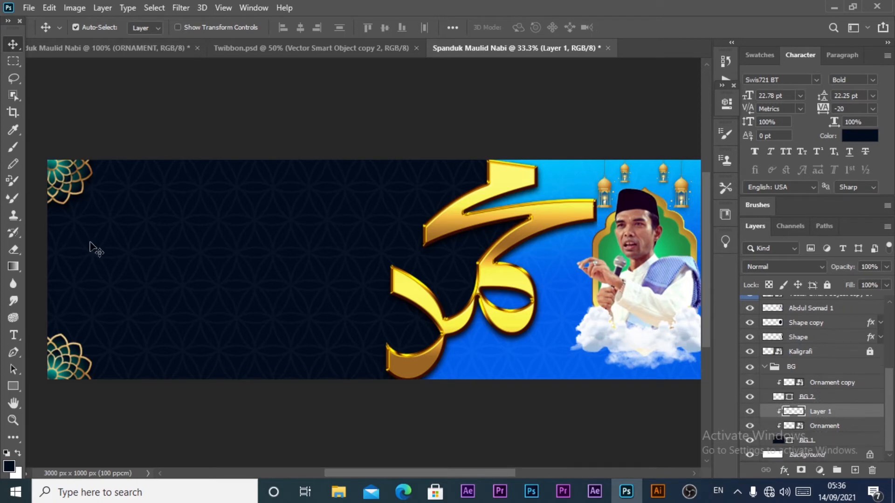
Step: Ready a soft 700 px brush with a light blue foreground colour sampled from the banner's blue background
click(13, 148)
key(bracketright)
key(bracketright)
key(bracketright)
key(bracketright)
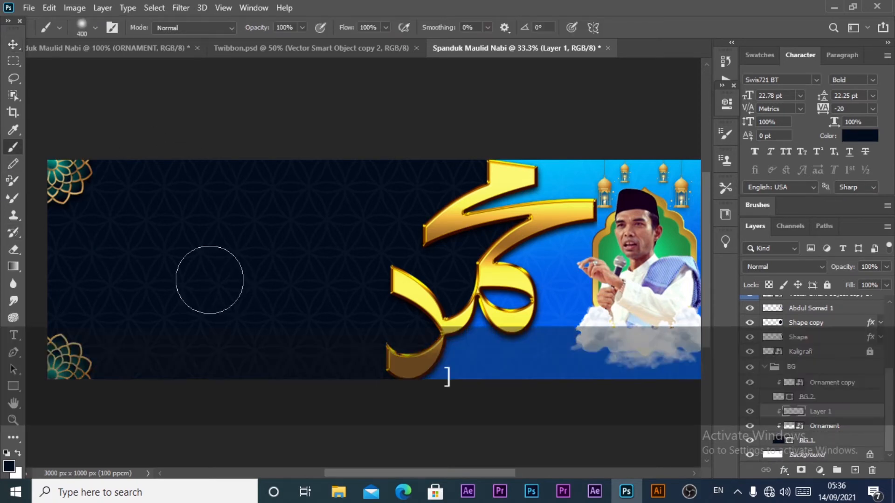
click(13, 466)
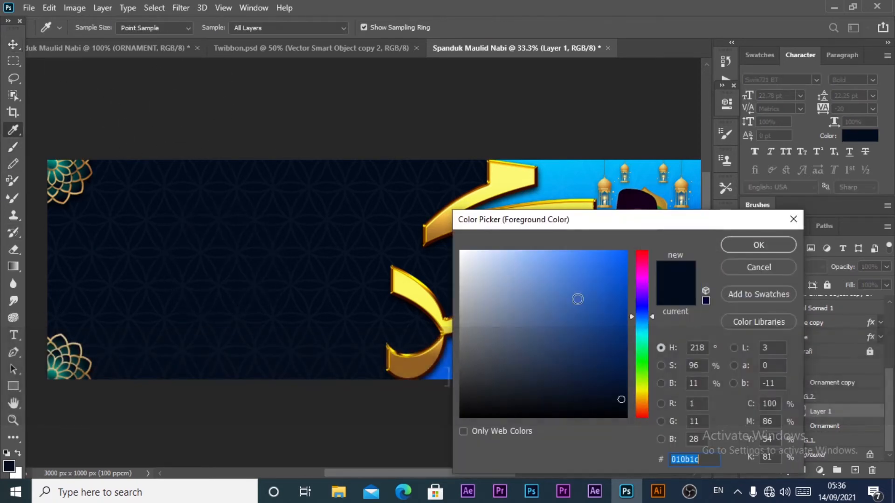
click(549, 189)
click(788, 244)
click(240, 275)
key(ctrl+z)
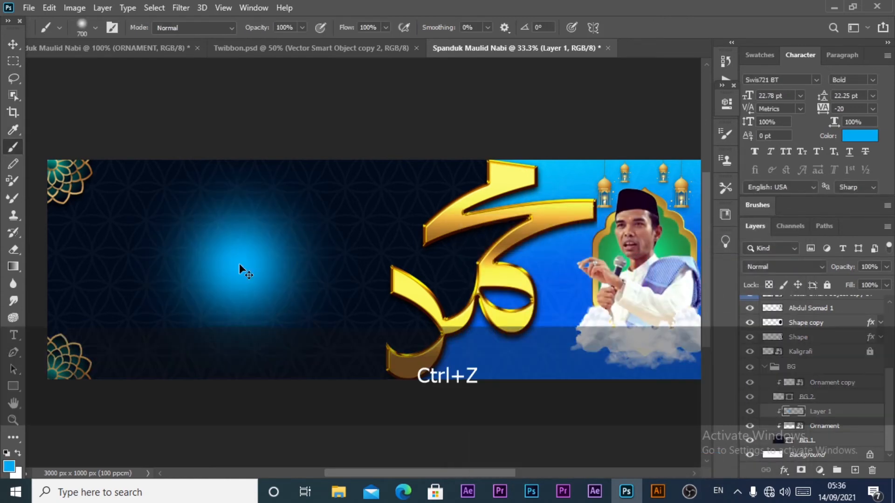
key(bracketright)
key(bracketright)
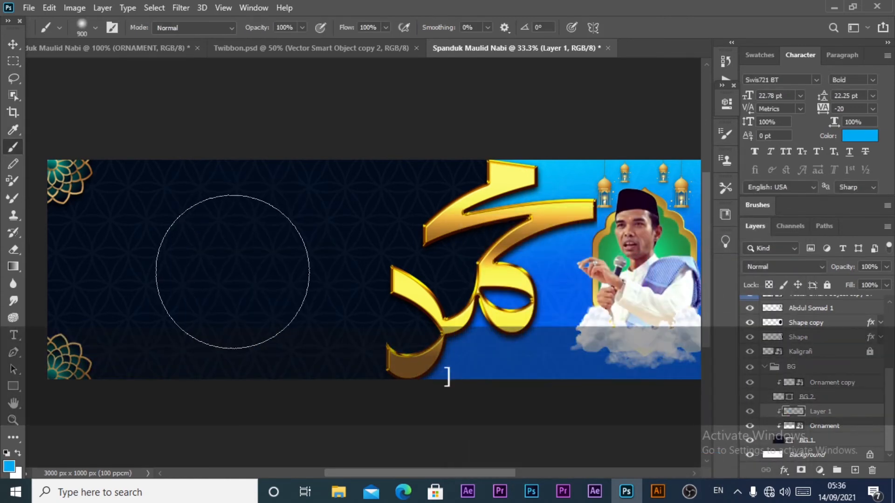
click(232, 272)
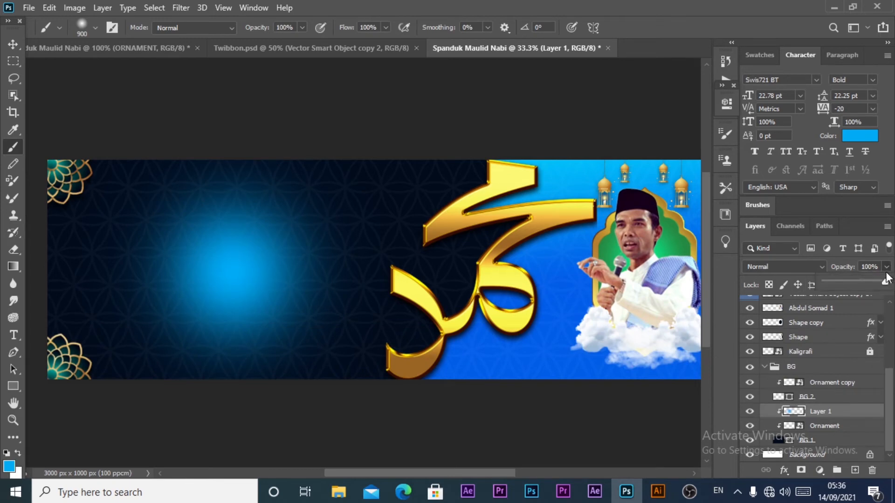
drag(885, 280, 852, 283)
key(ctrl+z)
key(ctrl+z)
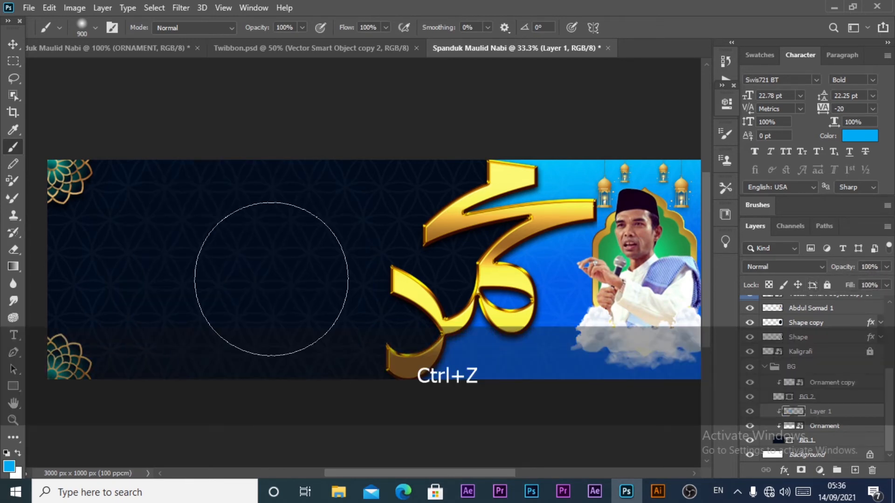
Step: Paint a soft light blue glow in the navy area with a 1400 px brush, and lower that layer's opacity
key(bracketright)
key(bracketright)
key(bracketright)
key(bracketright)
key(bracketright)
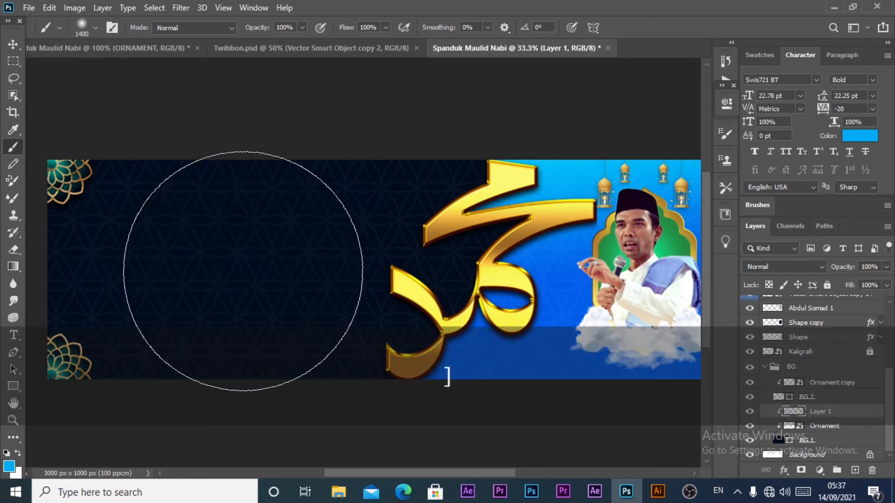
click(217, 269)
key(v)
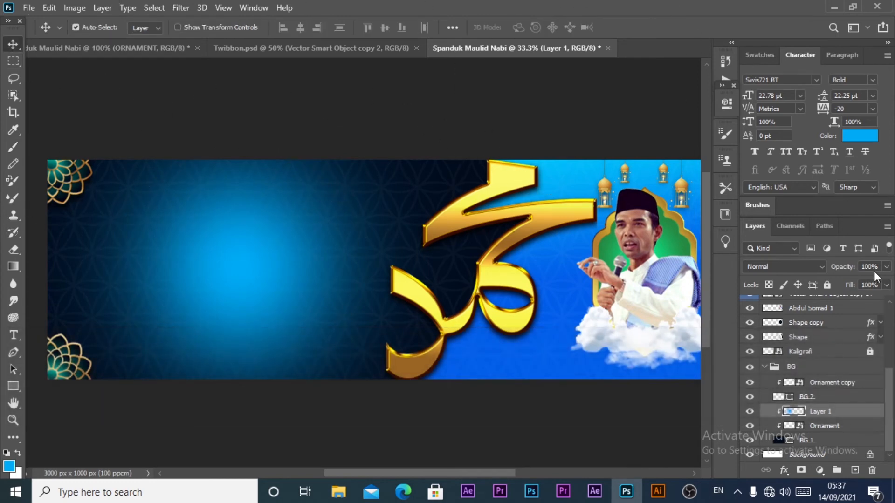
drag(857, 284, 841, 283)
click(314, 131)
alt+click(296, 212)
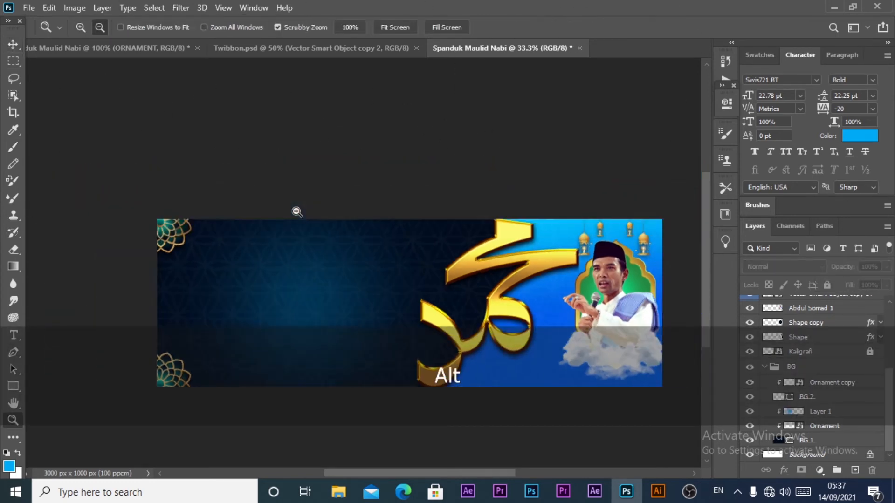
Step: Collapse the BG group, lock it, and deselect all layers
click(764, 367)
click(876, 442)
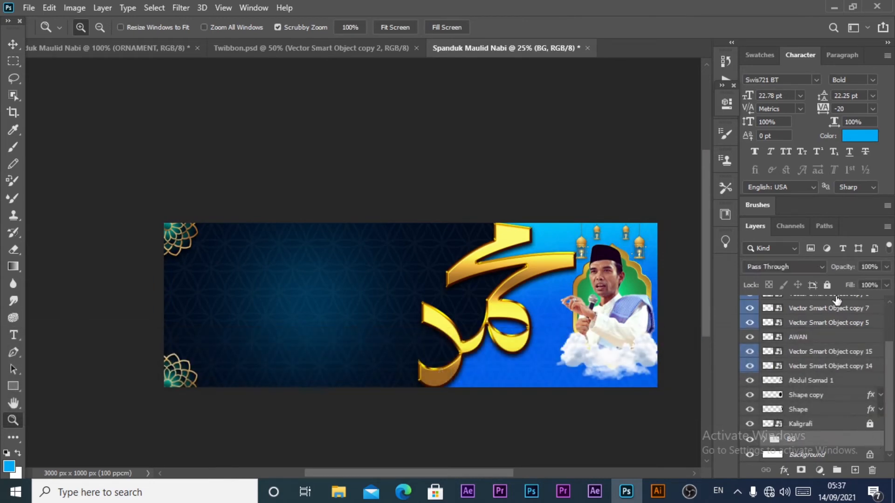
key(v)
click(158, 120)
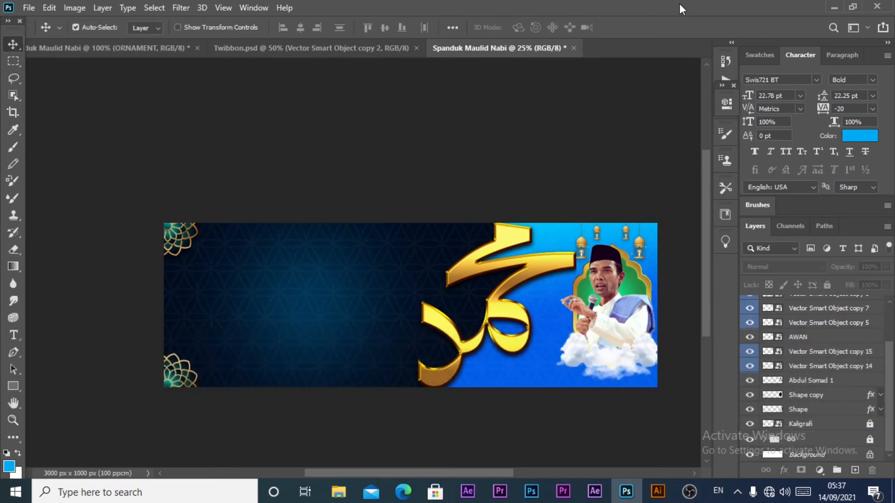
Step: Copy the gold "Maulid Nabi Muhammad SAW" title from the finished design into the banner and enlarge it across the navy area
click(82, 51)
drag(224, 237, 196, 101)
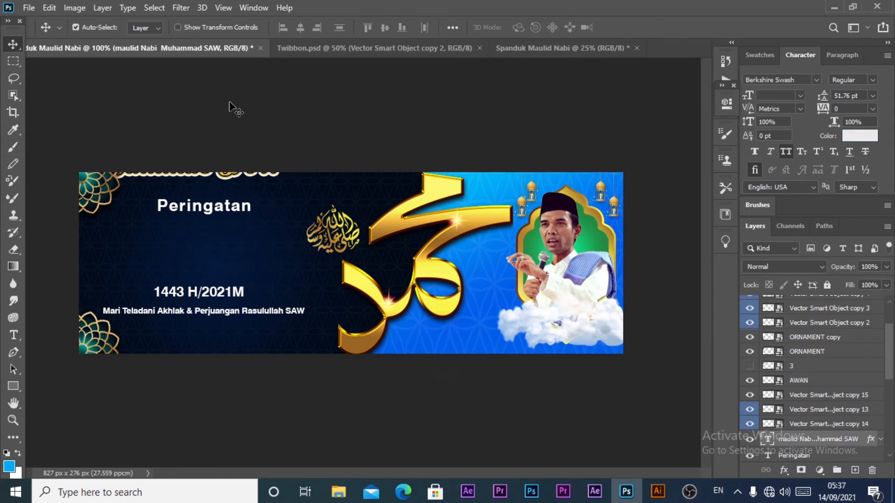
drag(226, 178, 415, 269)
key(ctrl+t)
drag(302, 312, 297, 308)
click(652, 27)
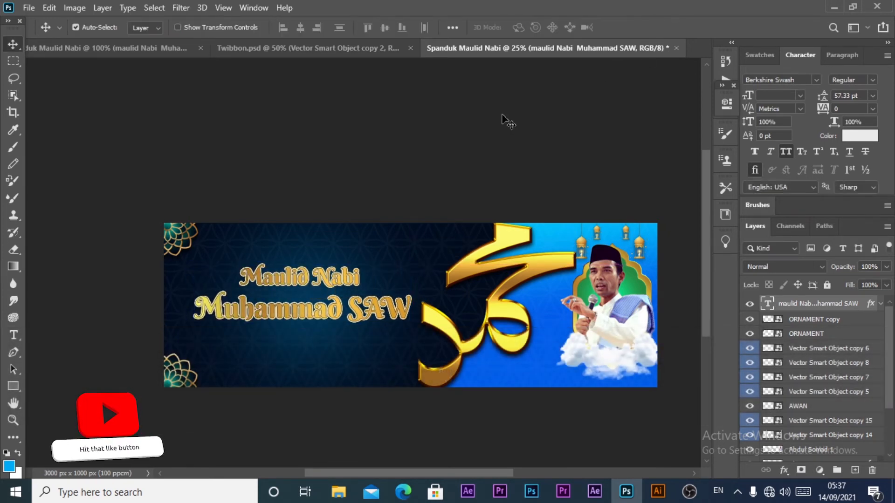
Step: Open the first drop shadow in the title text's layer effects and increase its size
click(798, 305)
click(880, 305)
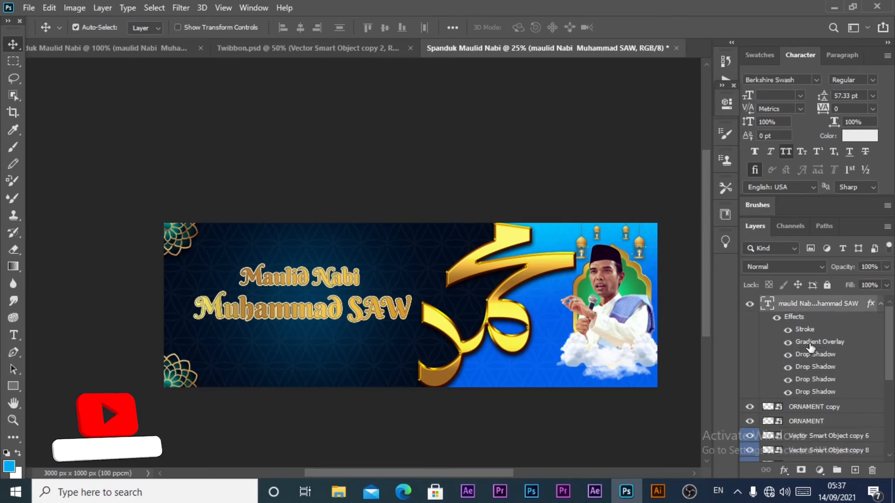
double_click(811, 359)
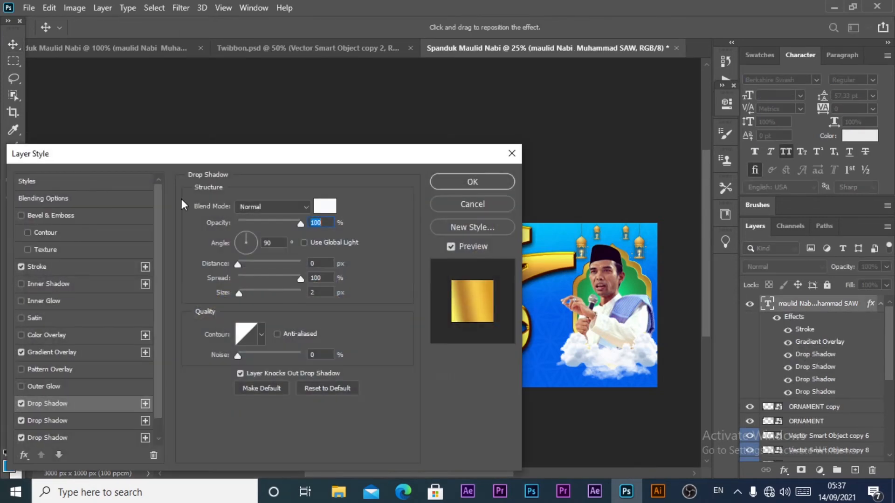
drag(186, 152, 599, 83)
drag(647, 226, 659, 220)
Step: Recolour the title's third drop shadow to dark blue 053350, with a size of 38 px and 49% opacity
click(508, 349)
click(505, 366)
click(735, 135)
click(461, 417)
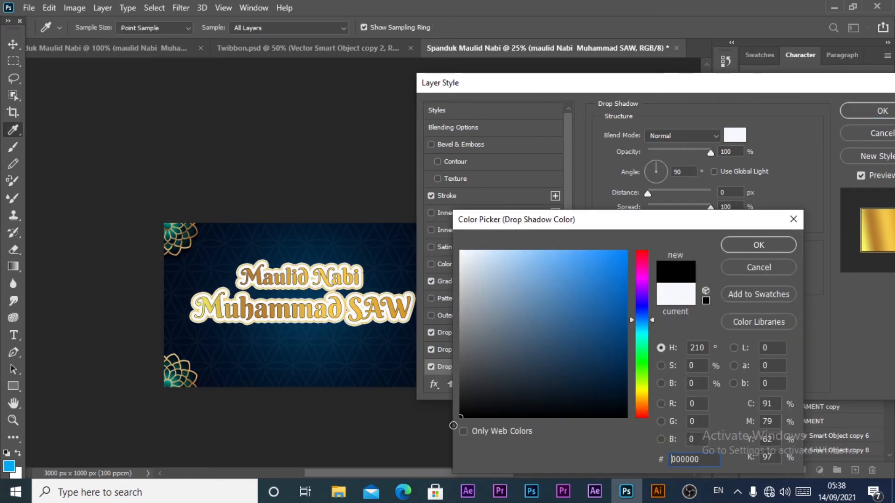
click(382, 231)
click(300, 342)
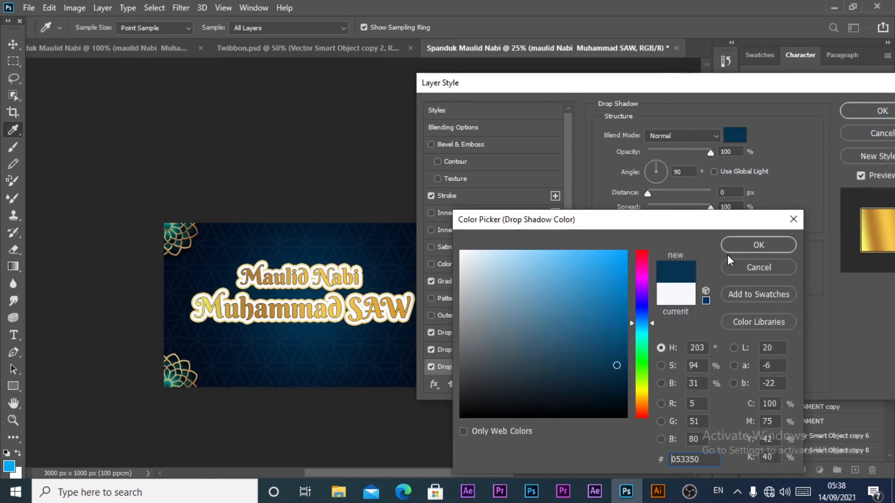
click(741, 246)
drag(660, 223, 662, 227)
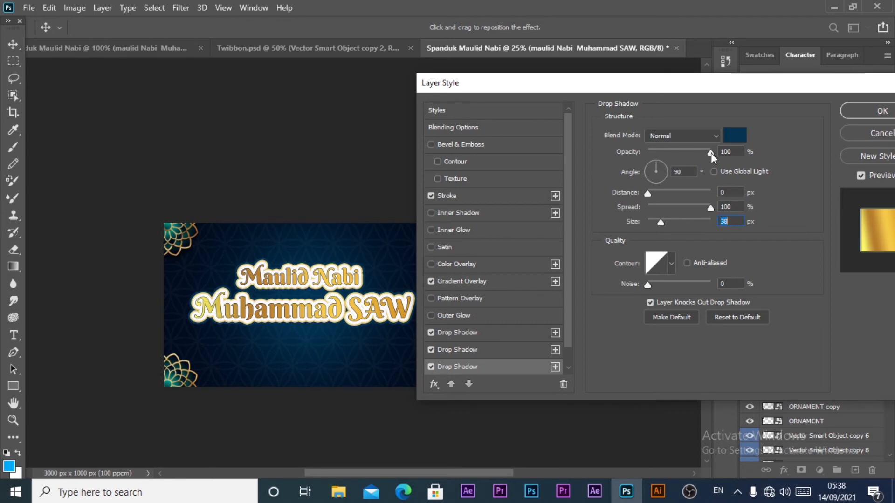
drag(711, 153, 679, 156)
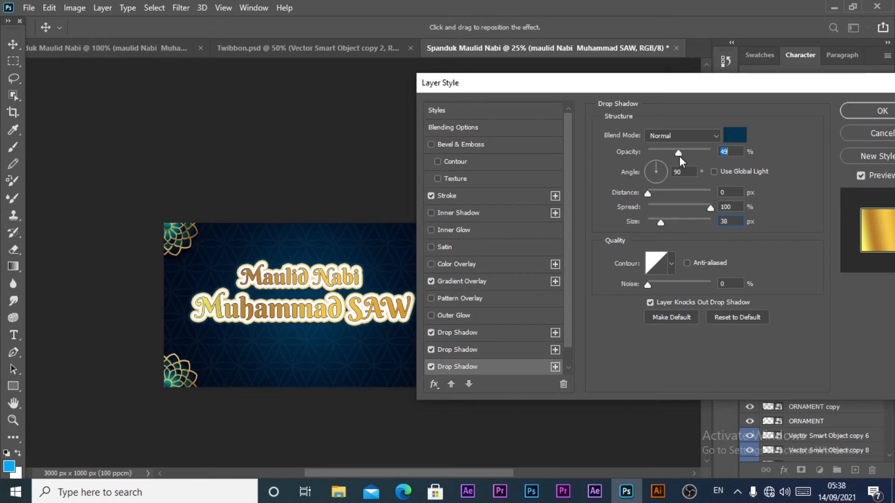
Step: Reduce the title's second and first drop shadows, setting the first, white one to a size of 10 px
click(475, 351)
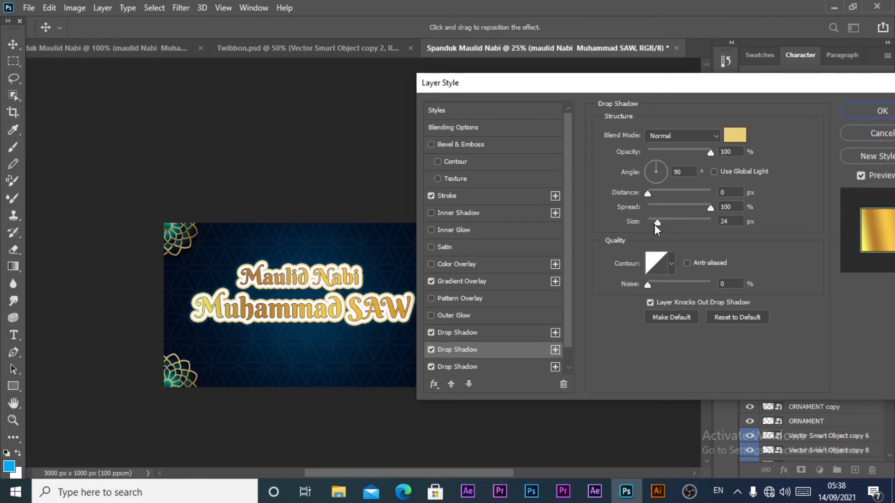
click(485, 334)
drag(655, 224, 654, 224)
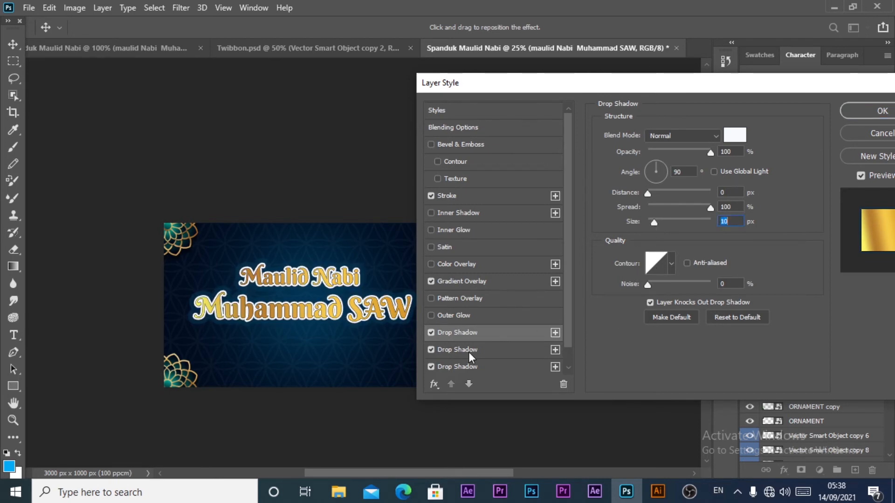
Step: Set the third drop shadow to 61% opacity, 11 px distance and 27 px size, and apply the layer style
click(467, 367)
drag(656, 223, 655, 195)
drag(771, 82, 602, 107)
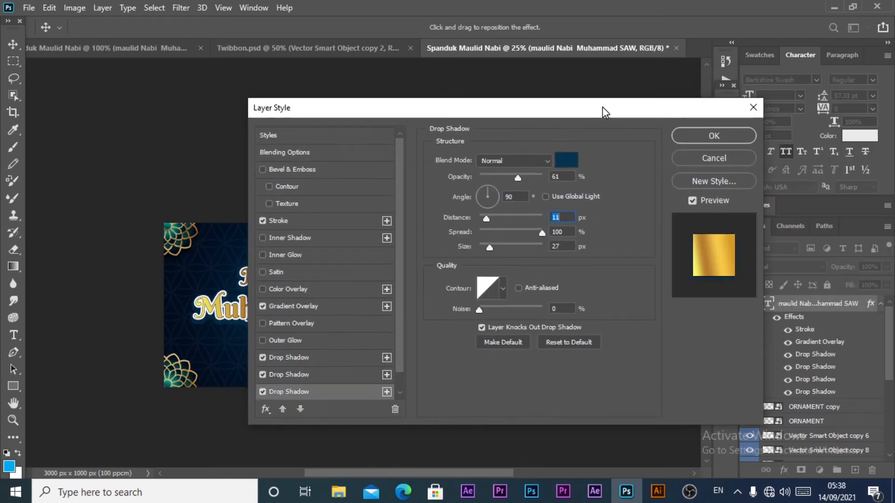
click(740, 134)
key(z)
click(373, 212)
click(297, 227)
key(space)
drag(294, 235, 407, 236)
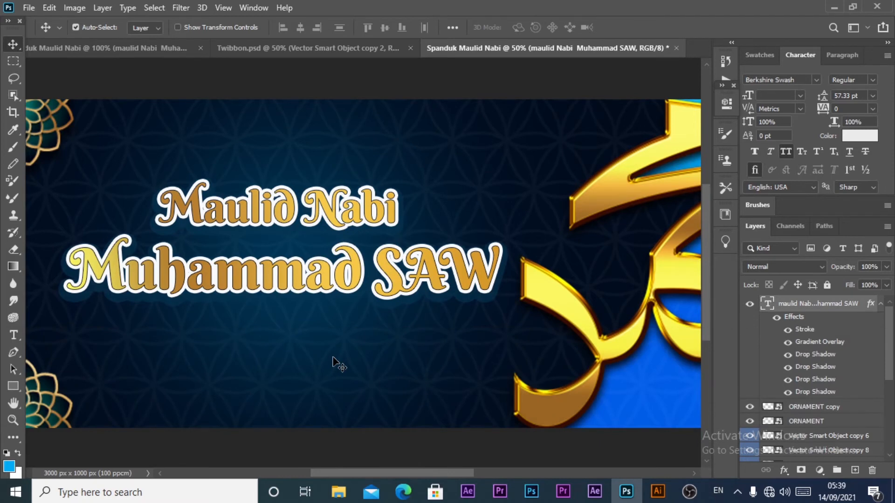
Step: Copy the "Peringatan" text from the finished design into the banner above the title, scaled to 318.66%
click(100, 51)
key(ctrl+z)
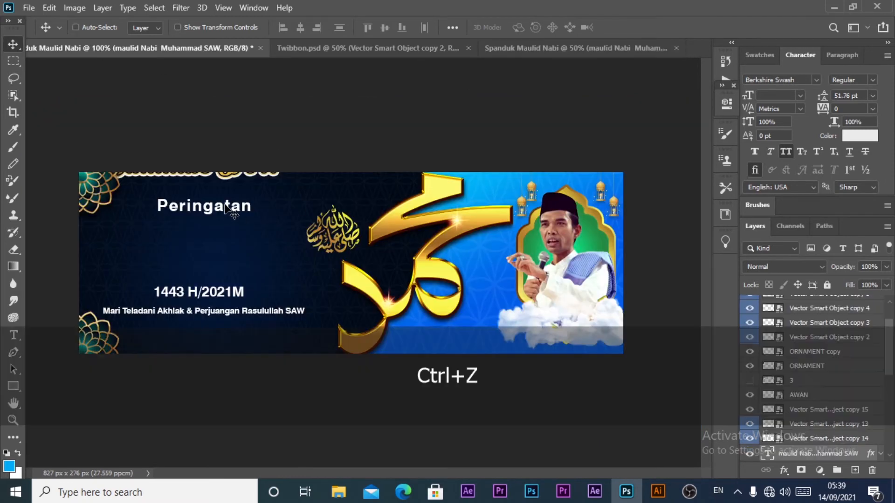
drag(227, 204, 361, 115)
key(ctrl+t)
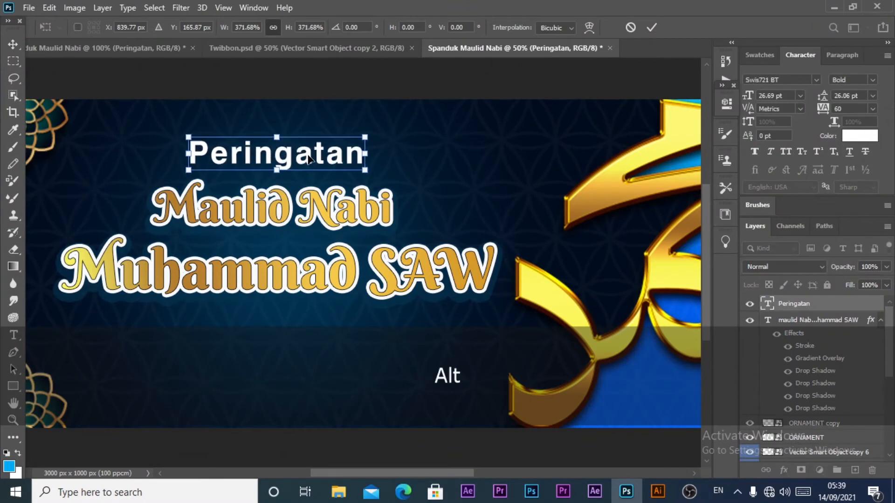
drag(304, 149, 318, 151)
drag(380, 138, 364, 142)
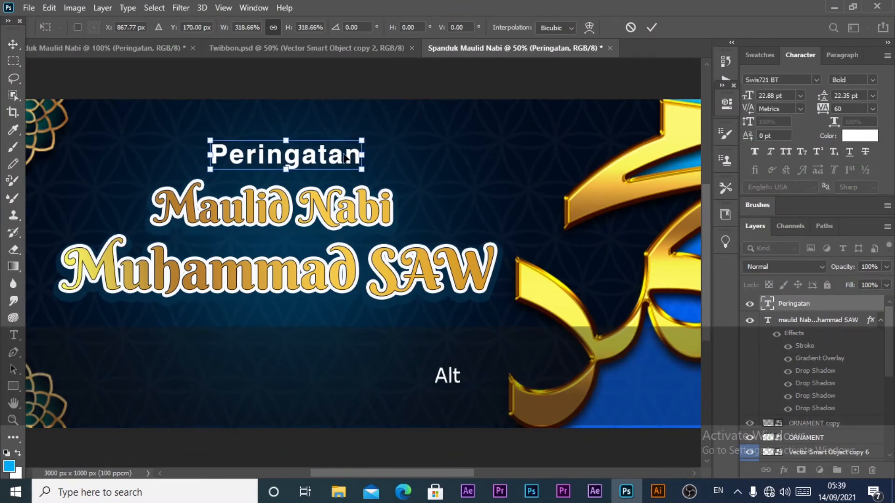
click(652, 28)
Step: Widen the letter spacing of "Peringatan" to 380 and scale the text to 90.44%, centred above the title
drag(820, 107, 510, 153)
key(ctrl+t)
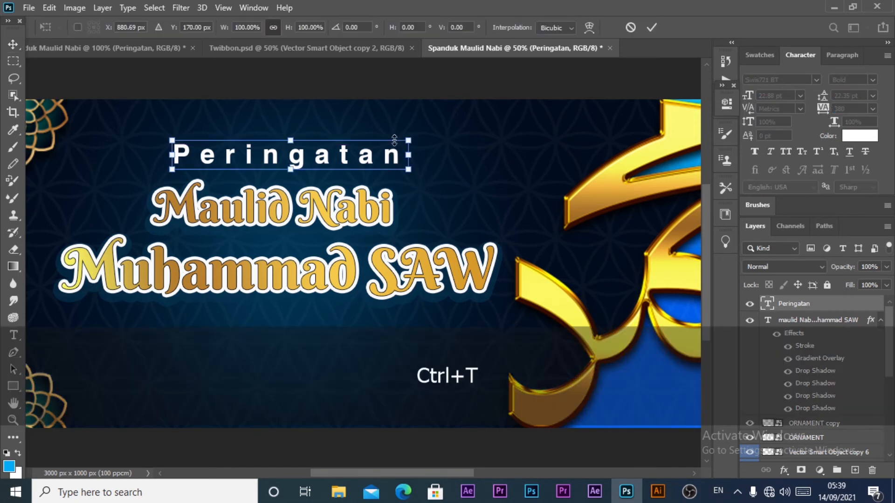
drag(398, 155, 364, 158)
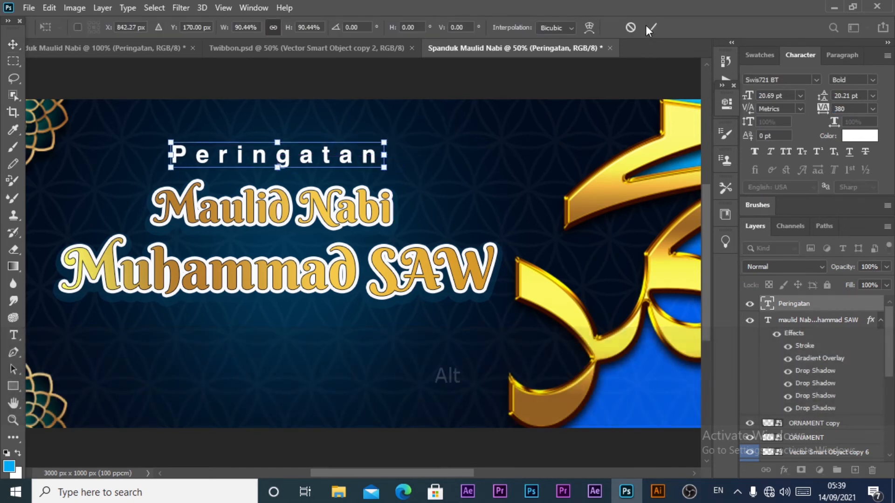
click(652, 28)
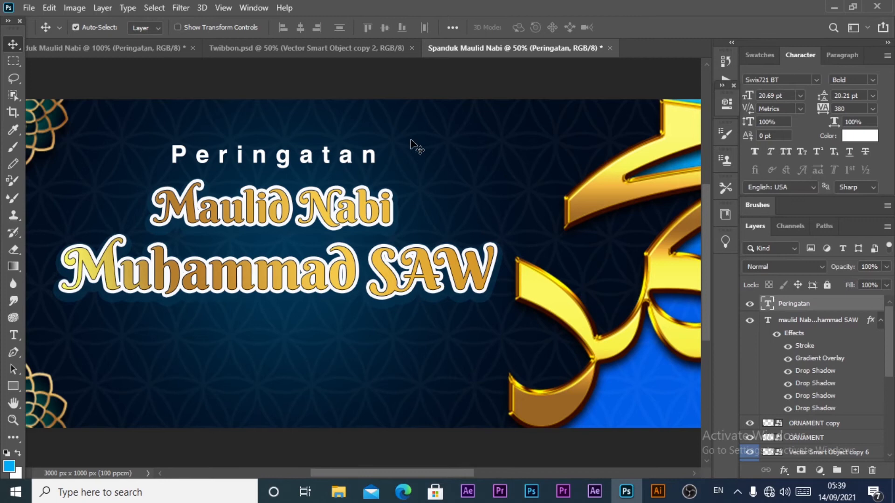
Step: Copy the "1443 H/2021M" text from the finished design to below the title, scaled to 419.98%
click(119, 49)
drag(234, 295, 391, 278)
key(ctrl+t)
drag(322, 309, 339, 329)
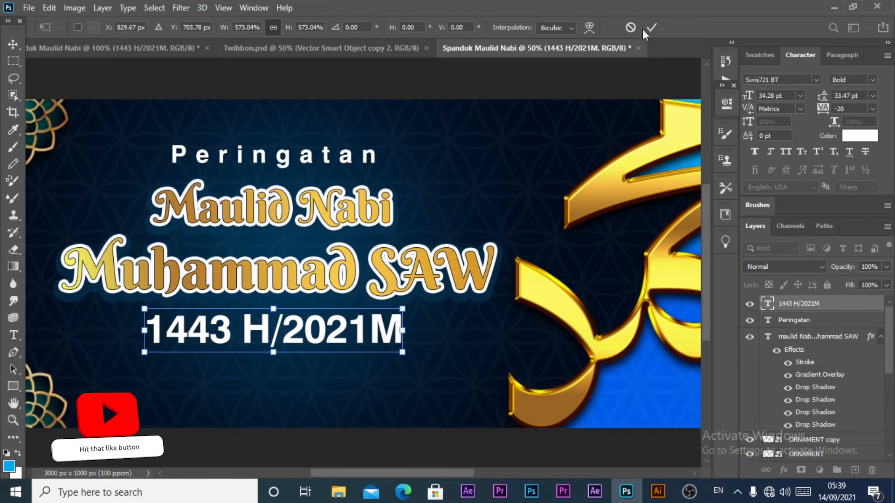
drag(398, 317, 372, 314)
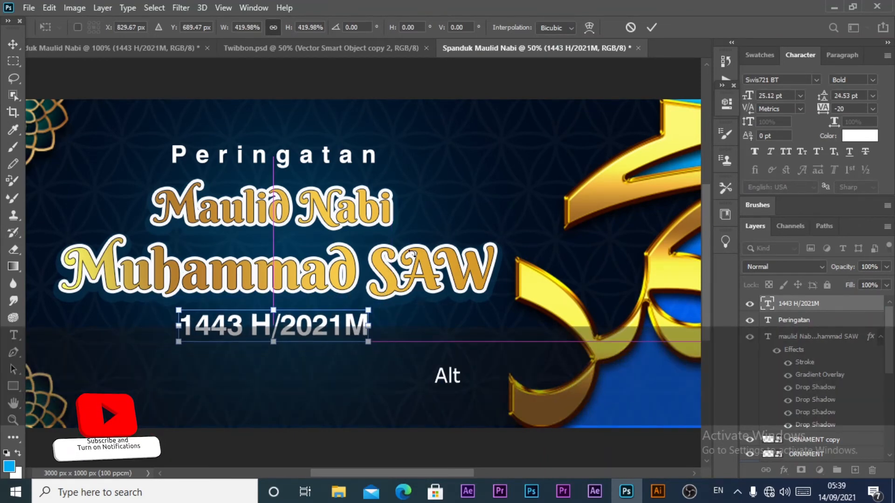
key(Return)
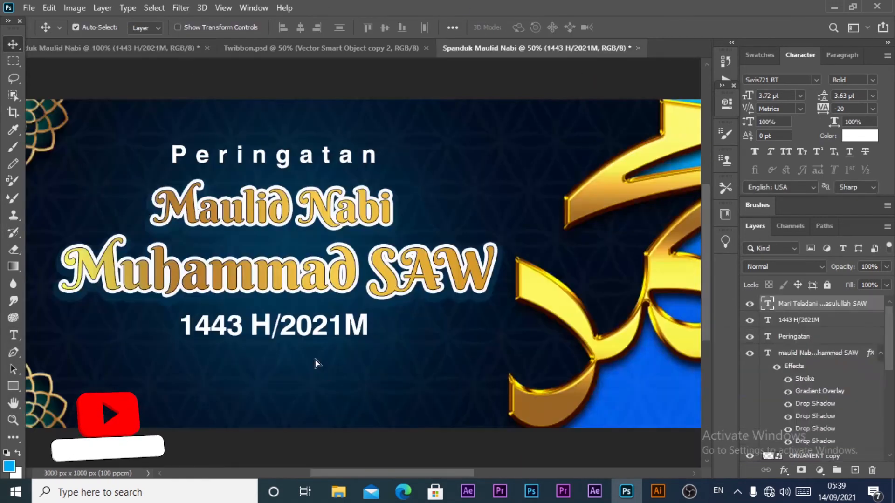
Step: Enlarge the "Mari Teladani Akhlak & Perjuangan Rasulullah SAW" line below the date to 435.45%
key(ctrl+t)
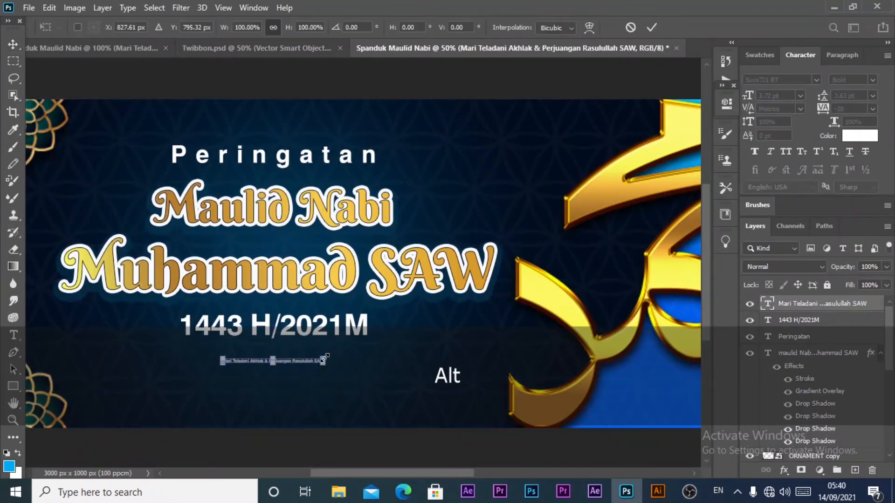
drag(324, 359, 493, 305)
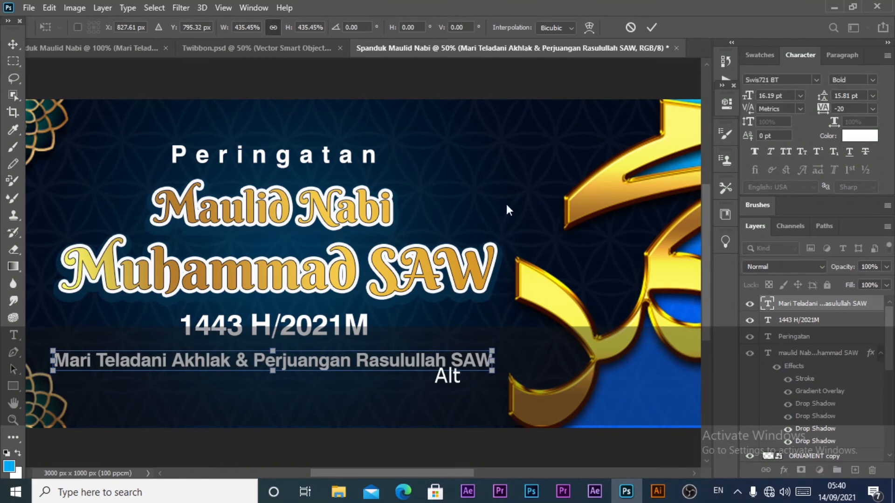
click(652, 27)
key(z)
alt+click(410, 194)
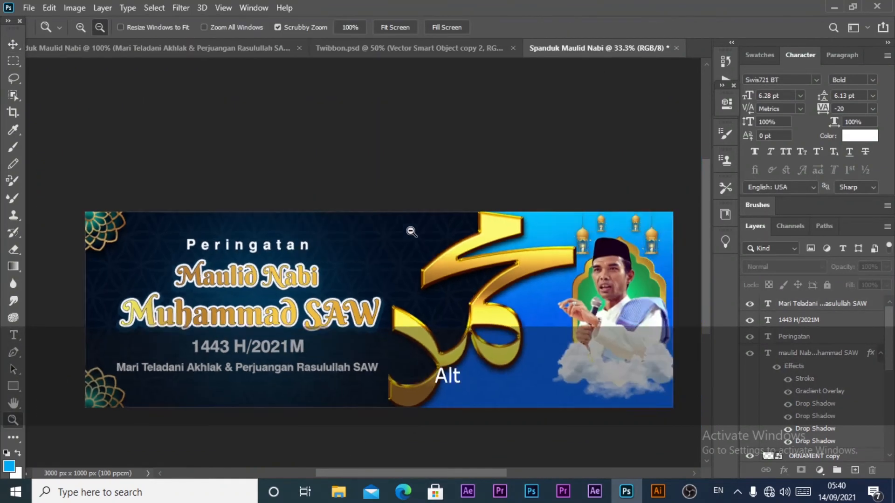
Step: Copy the small gold "Sholawat" calligraphy from the finished design into the banner
alt+click(410, 176)
drag(373, 193, 376, 207)
key(v)
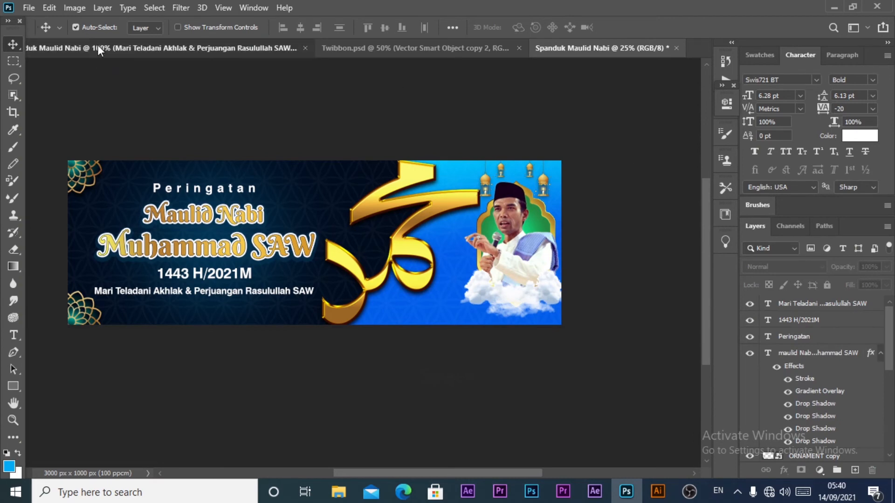
click(187, 48)
drag(345, 231, 362, 168)
Step: Scale the small "Sholawat" calligraphy and place it between the "Peringatan" text and the large gold calligraphy
key(ctrl+t)
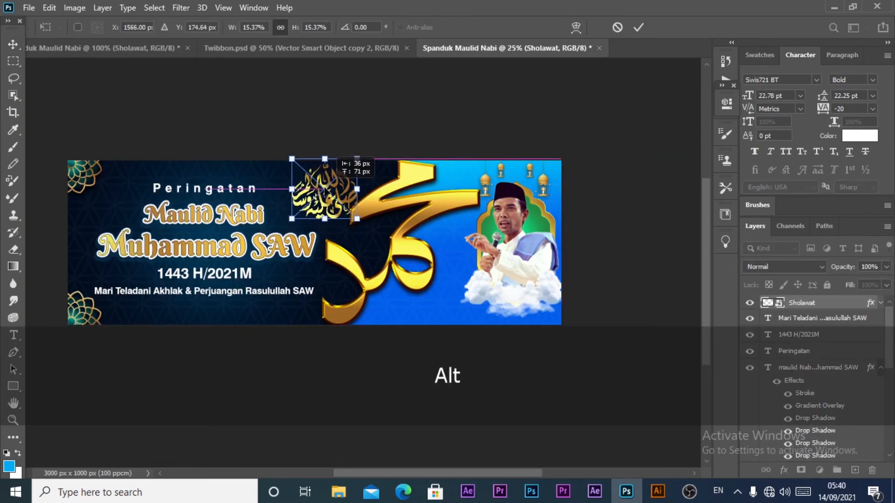
drag(331, 201, 315, 195)
drag(346, 165, 344, 167)
drag(337, 195, 307, 196)
click(637, 28)
click(616, 91)
click(432, 106)
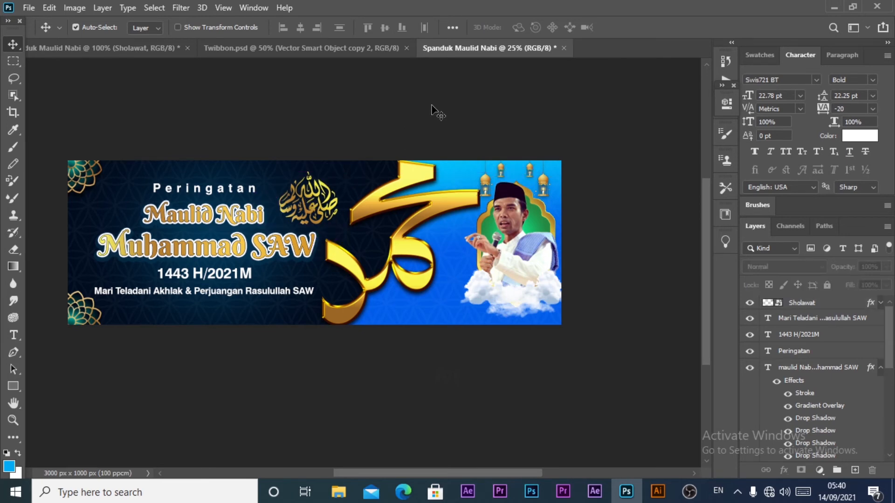
Step: Copy the small light flare from the finished design onto the upper stroke of the large gold calligraphy
click(138, 54)
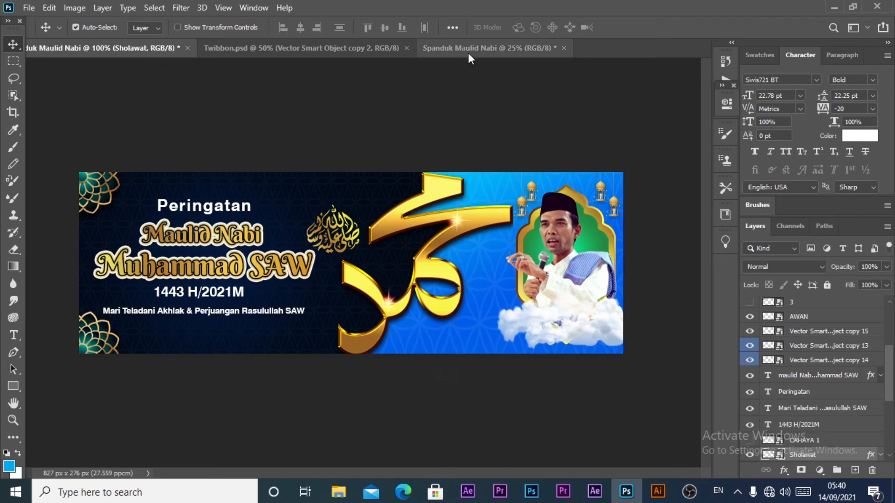
drag(457, 223, 106, 49)
drag(471, 51, 434, 209)
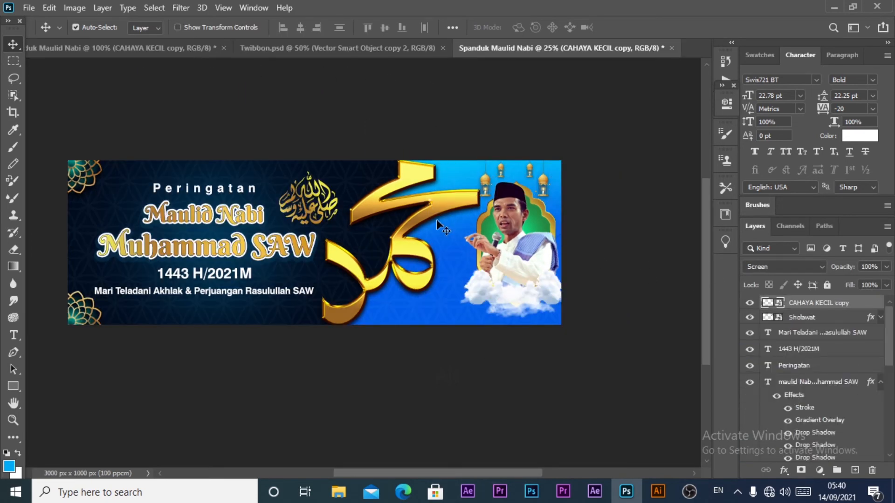
key(z)
click(443, 215)
click(456, 196)
click(460, 184)
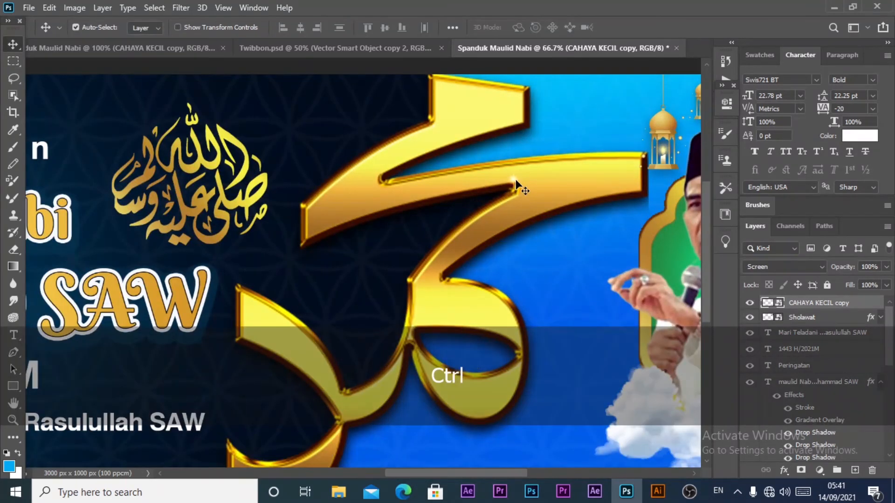
Step: Enlarge the light flare and place a duplicate on the lower-left junction of the gold calligraphy's strokes
key(ctrl+t)
drag(529, 164, 560, 146)
drag(518, 185, 343, 401)
key(Return)
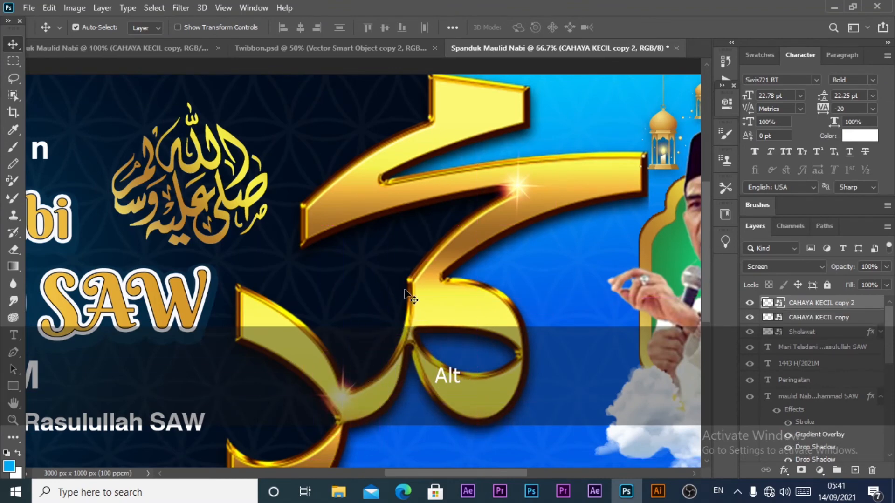
key(z)
alt+click(376, 260)
alt+click(377, 261)
alt+click(378, 262)
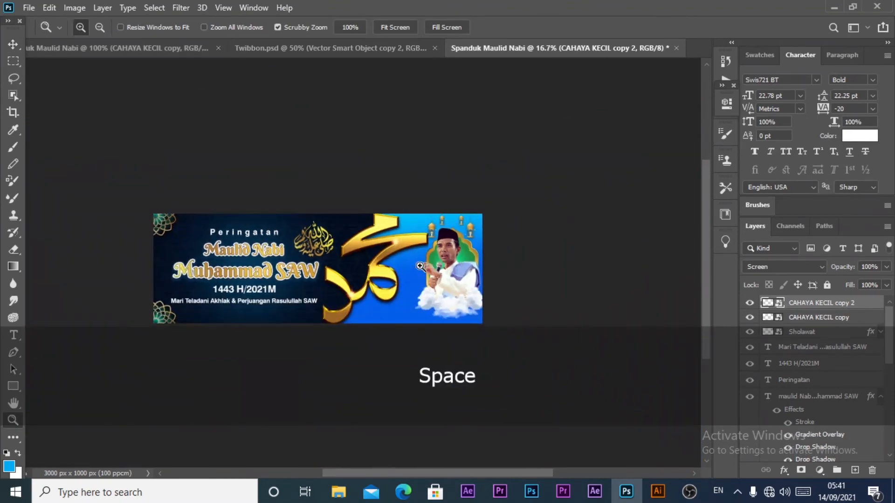
click(13, 44)
click(245, 129)
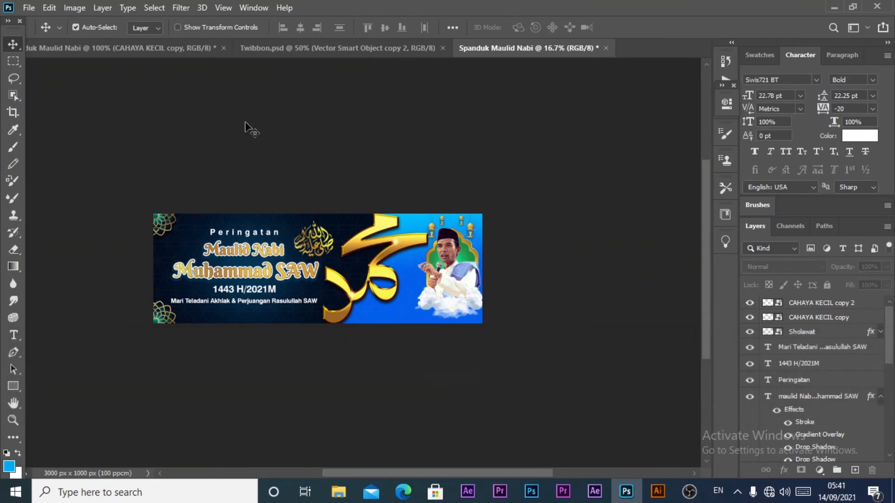
Step: Add white bold Swis721 BT text reading "Ust. Abdul Somad" beneath the calligraphy, near the preacher's photo
key(z)
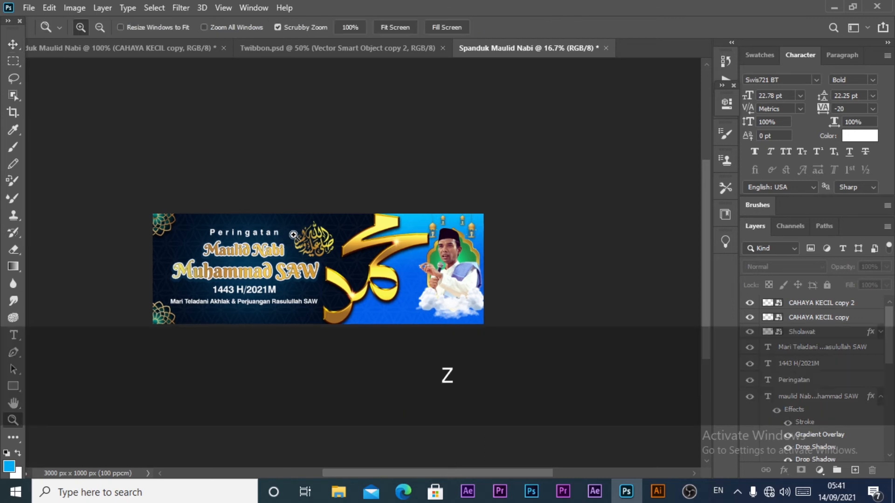
click(272, 228)
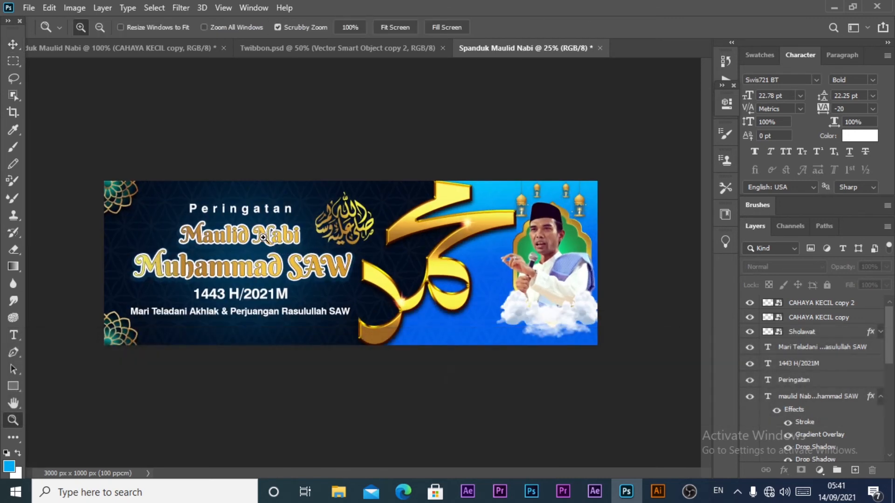
key(z)
click(550, 224)
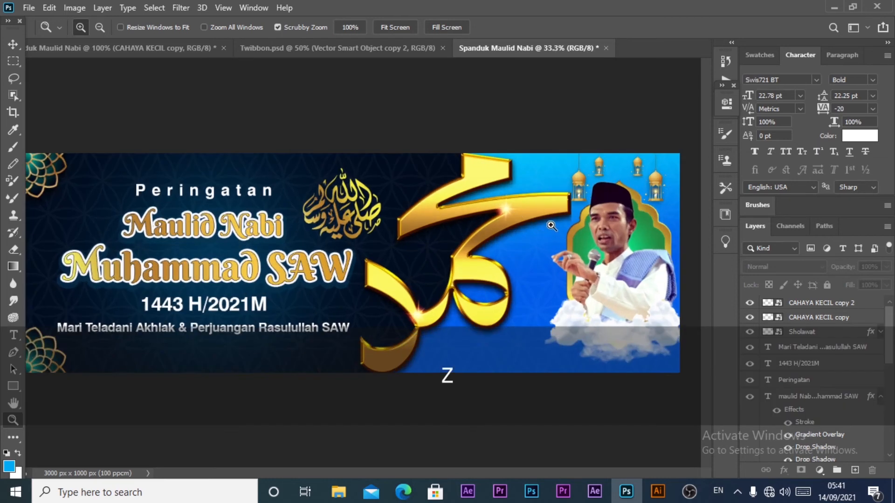
click(550, 224)
key(space)
drag(669, 198, 584, 127)
click(14, 336)
click(326, 328)
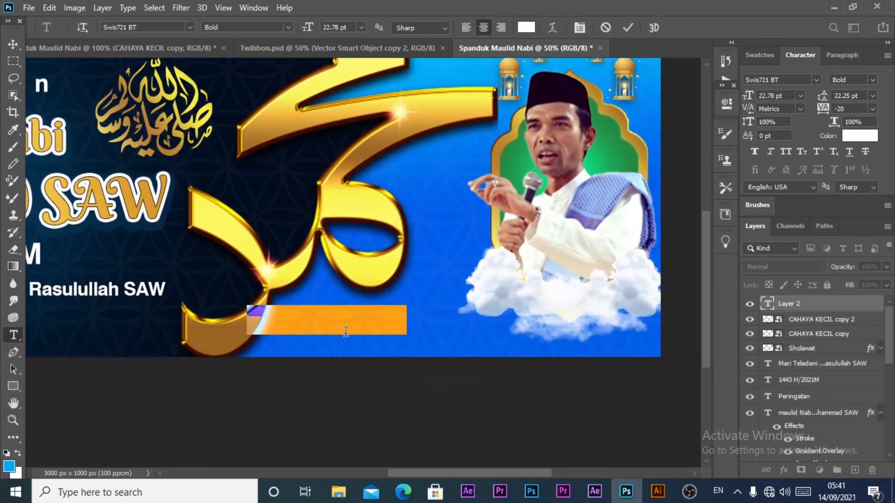
key(Caps_Lock)
text(Us)
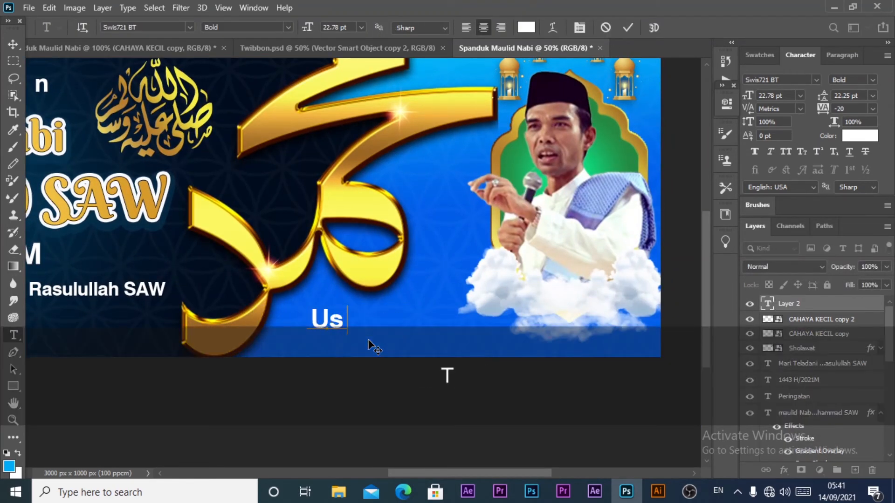
text(t.)
key(Caps_Lock)
text(A)
key(Caps_Lock)
text(bdul)
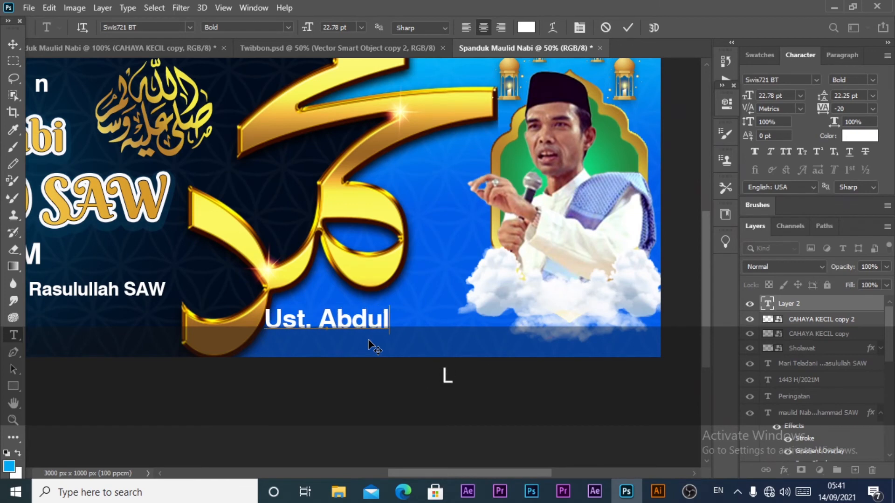
key(Caps_Lock)
text(Somad)
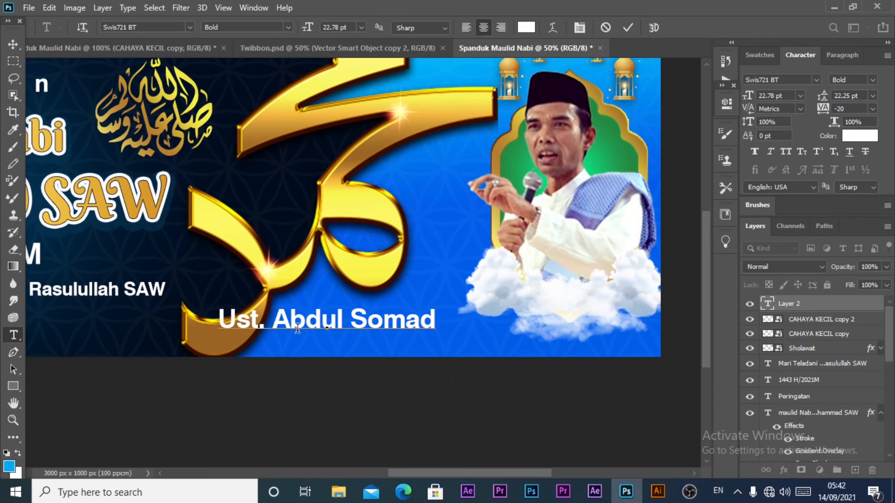
Step: Change the "Ust." title in the preacher's name text to "Ustaz H."
key(BackSpace)
key(BackSpace)
text(az H)
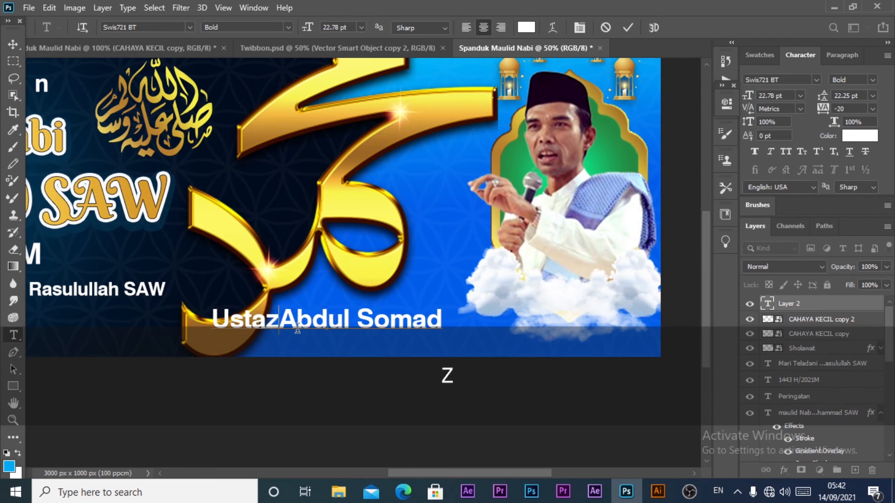
text(.)
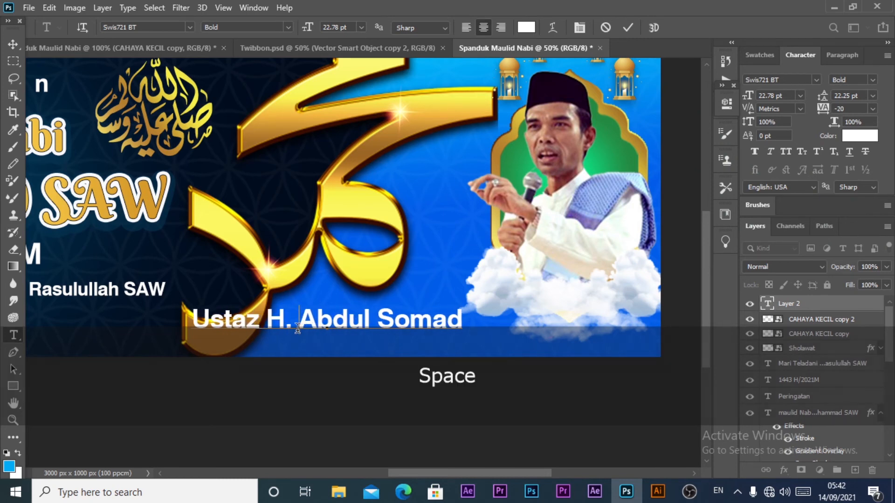
click(433, 338)
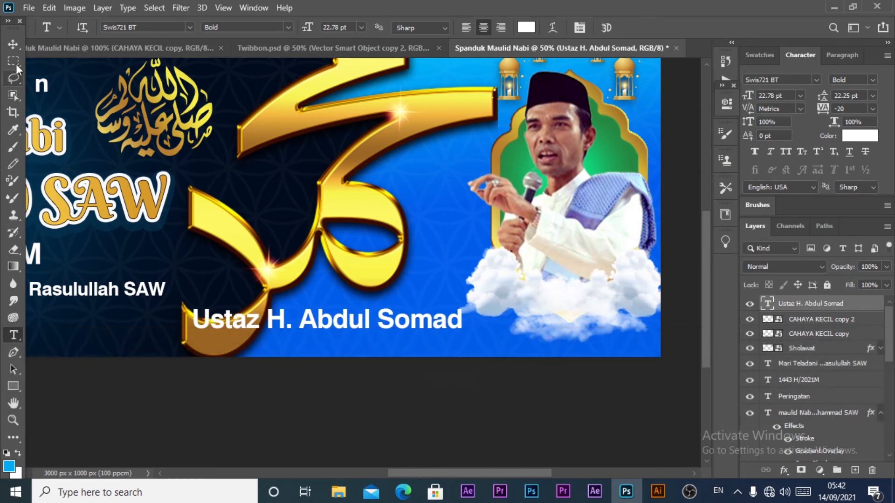
Step: Scale the preacher's name text down to 17.02 pt and position it beside the cloud at the banner's lower edge
click(13, 45)
drag(366, 321, 445, 331)
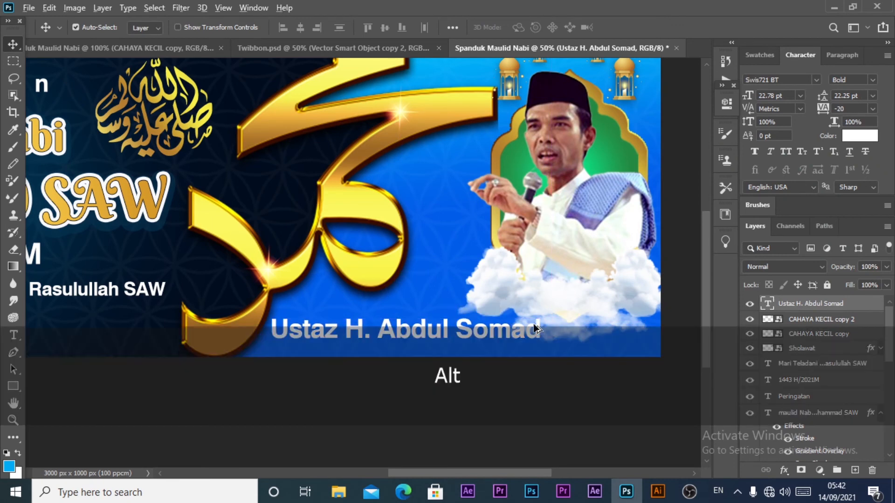
key(ctrl+t)
drag(540, 329, 488, 325)
click(651, 27)
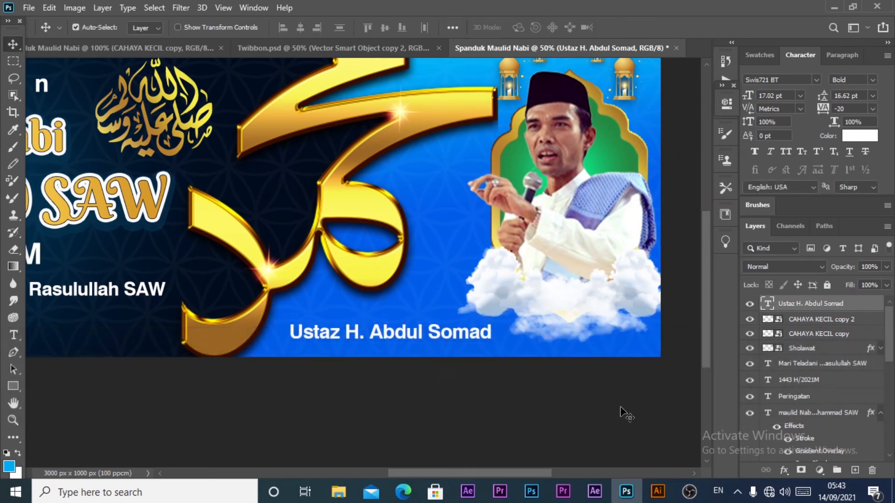
Step: Draw a rectangle about 688 x 78 px over the preacher's name and fill it with the blue-to-transparent Basics gradient
click(13, 385)
drag(279, 320, 506, 345)
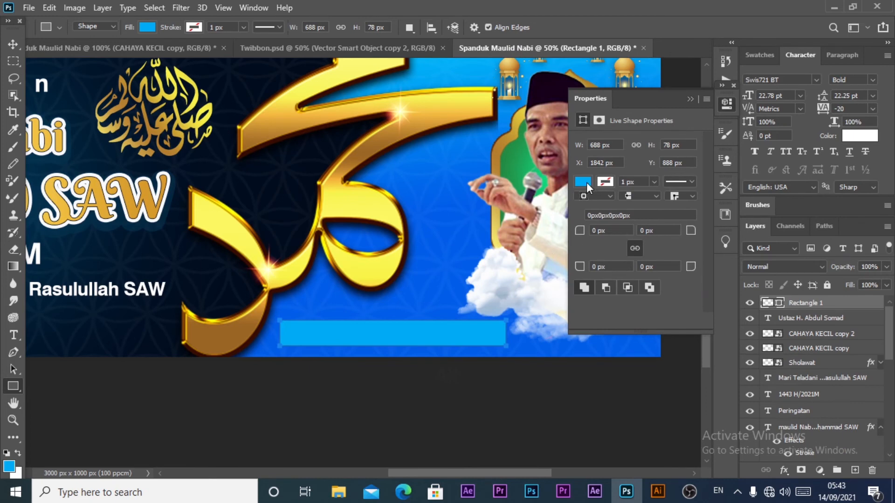
click(147, 27)
click(116, 52)
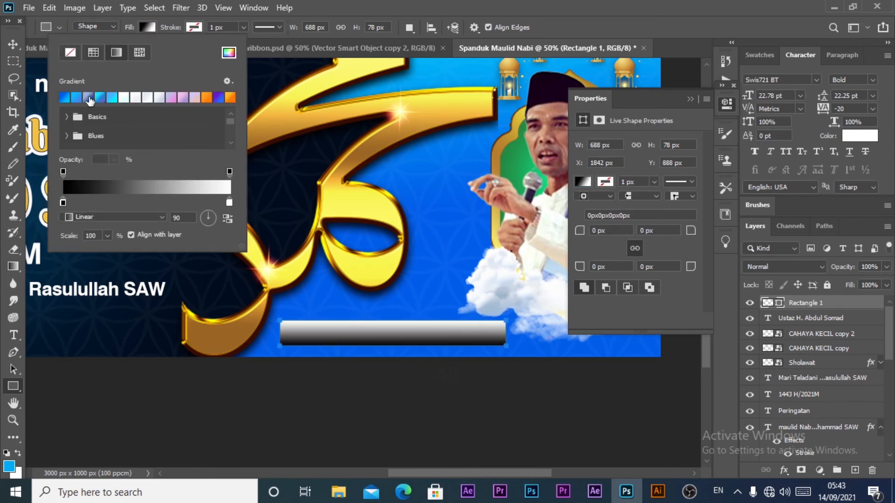
click(70, 117)
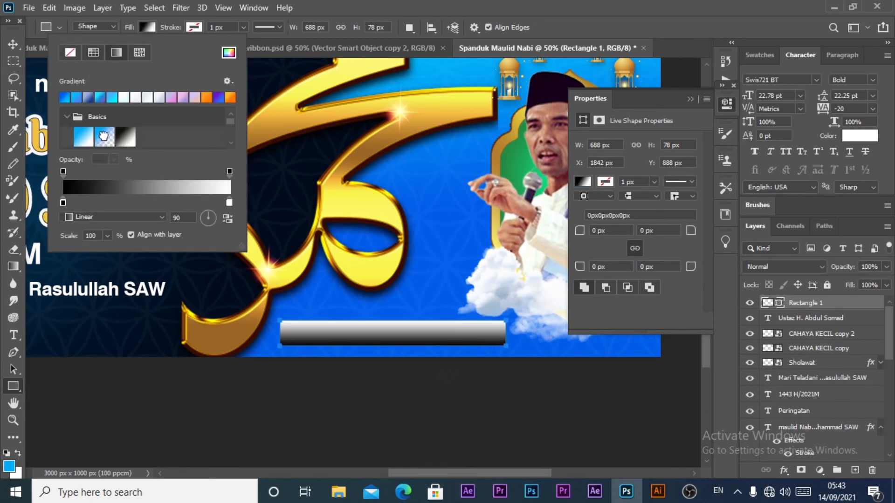
click(104, 136)
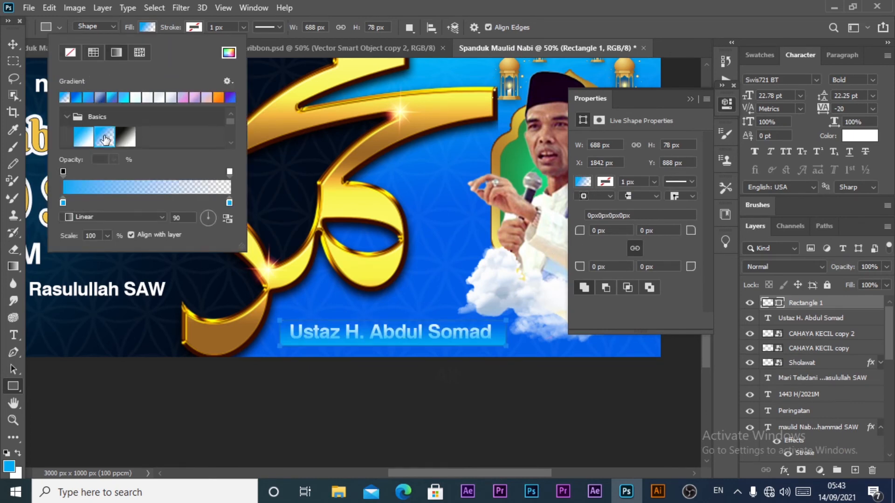
Step: Recolour the rectangle gradient's first colour stop to a brown sampled from the gold calligraphy
double_click(62, 203)
click(273, 122)
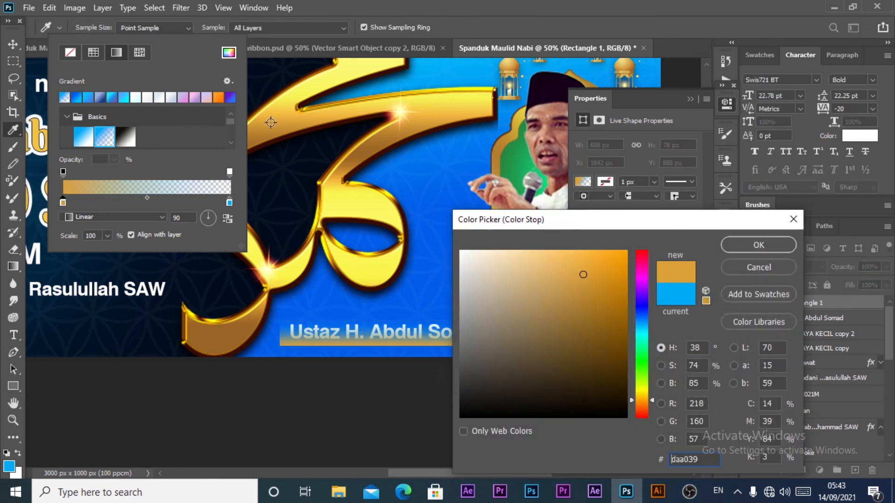
click(368, 147)
click(449, 102)
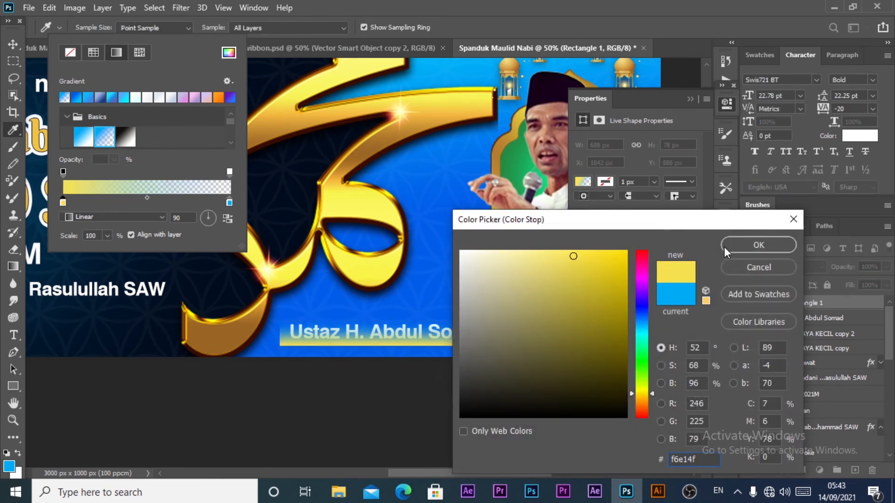
click(352, 150)
click(754, 246)
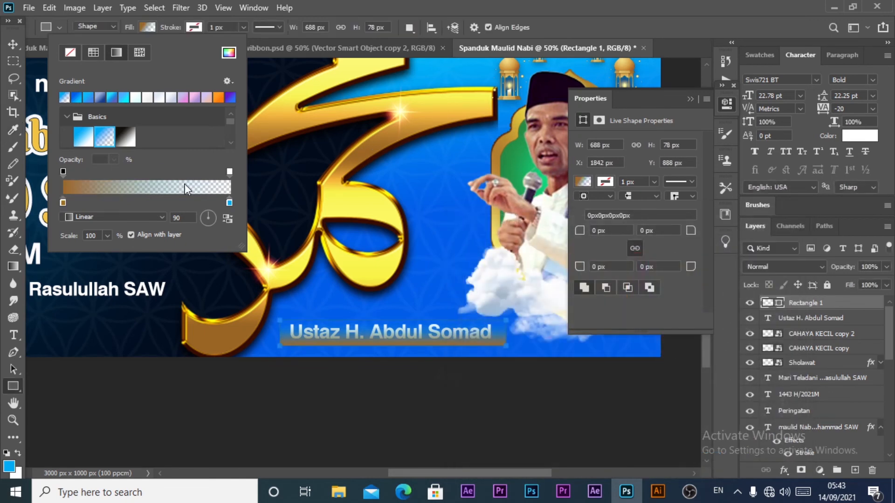
Step: Make the rectangle's gradient radial at an angle of 12 and shift its brown colour stop towards the transparent end
click(159, 217)
click(94, 239)
drag(209, 212, 214, 217)
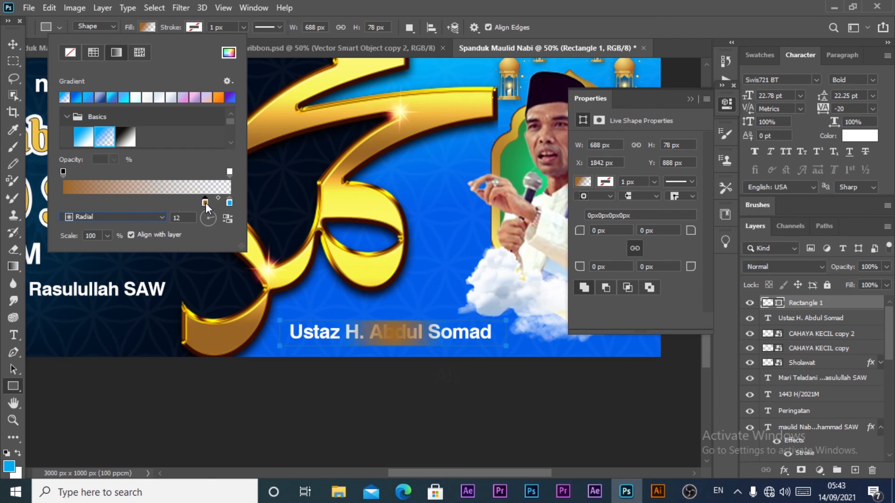
drag(206, 203, 183, 206)
Step: Move the preacher's name layer above the rectangle and align the two on their vertical centres
click(13, 44)
drag(801, 319, 795, 298)
ctrl+click(812, 322)
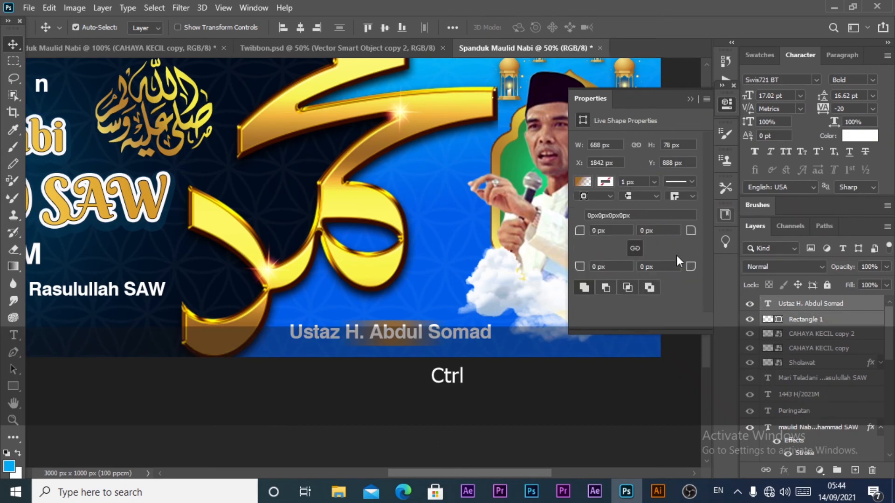
click(383, 29)
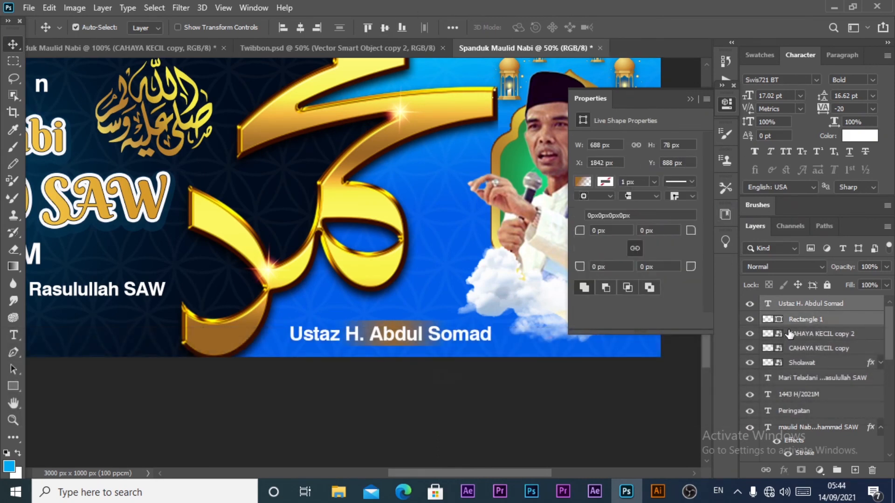
Step: Move the rectangle gradient's brown colour stop back towards the opaque end and shift the opaque opacity stop slightly inward
click(772, 326)
key(u)
click(147, 27)
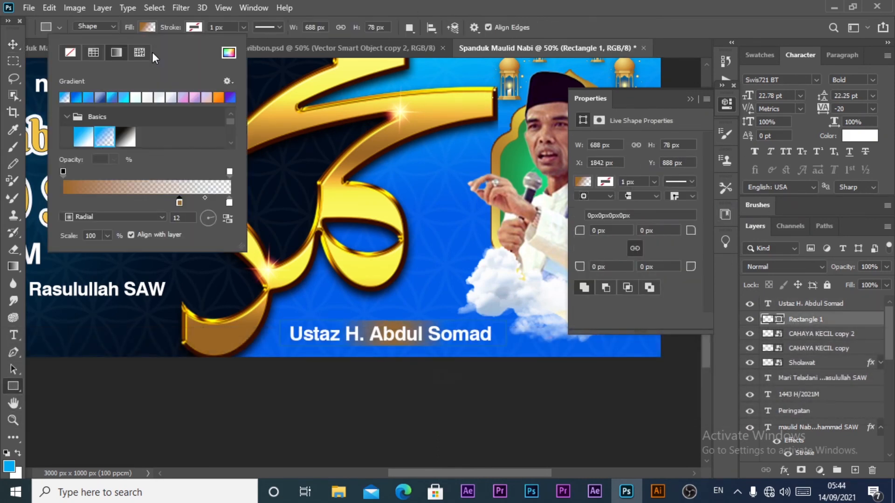
drag(66, 172, 200, 202)
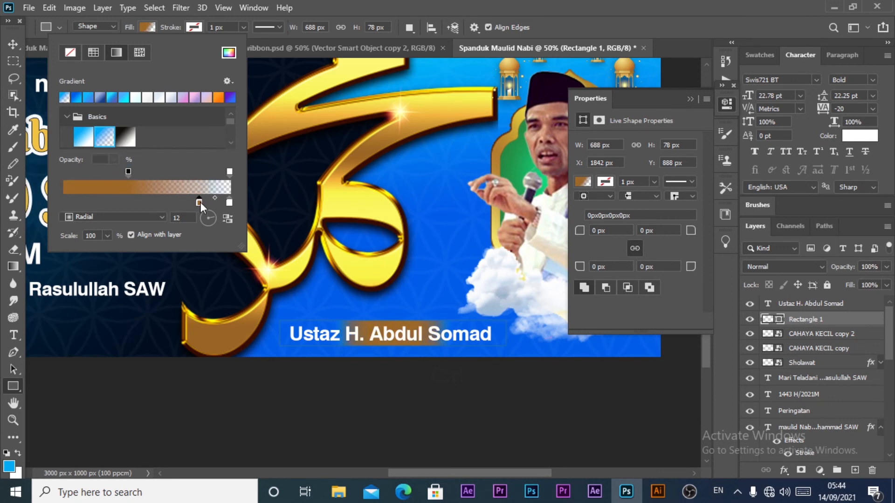
drag(129, 171, 155, 172)
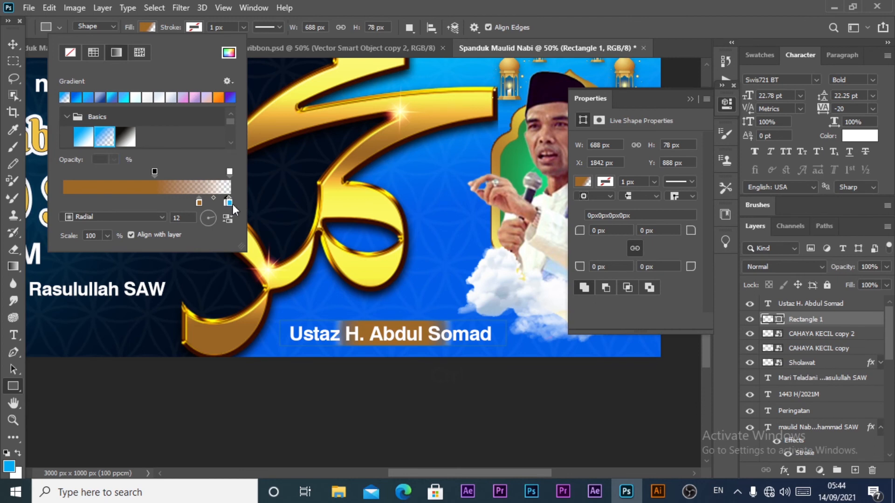
drag(120, 173, 109, 178)
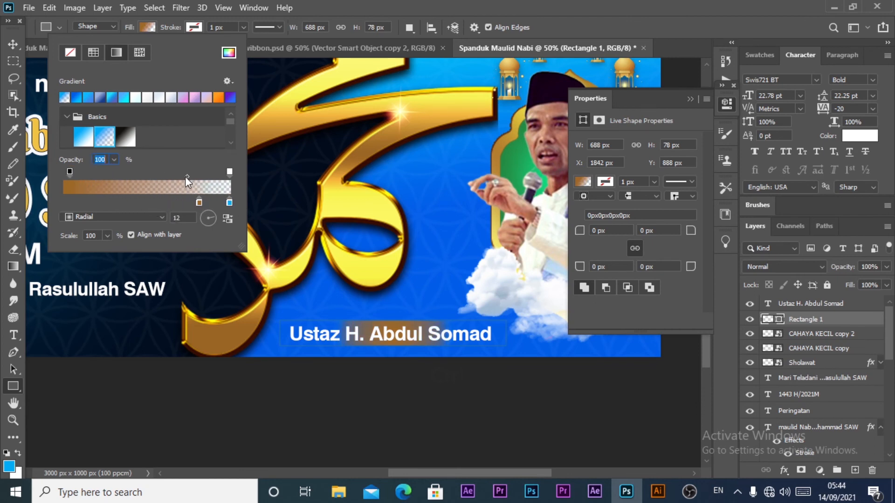
drag(199, 203, 165, 203)
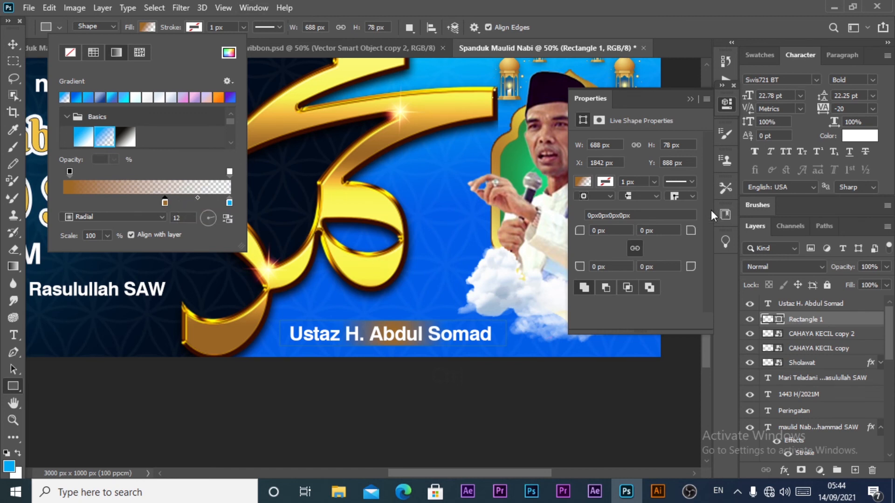
Step: Set the rectangle's stroke width to 0 px, collapse the shape properties and deselect the layer
click(654, 182)
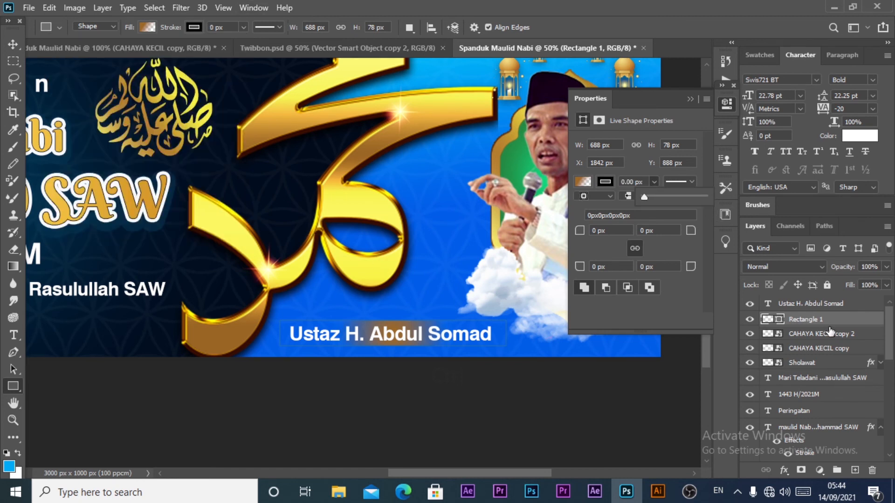
click(13, 45)
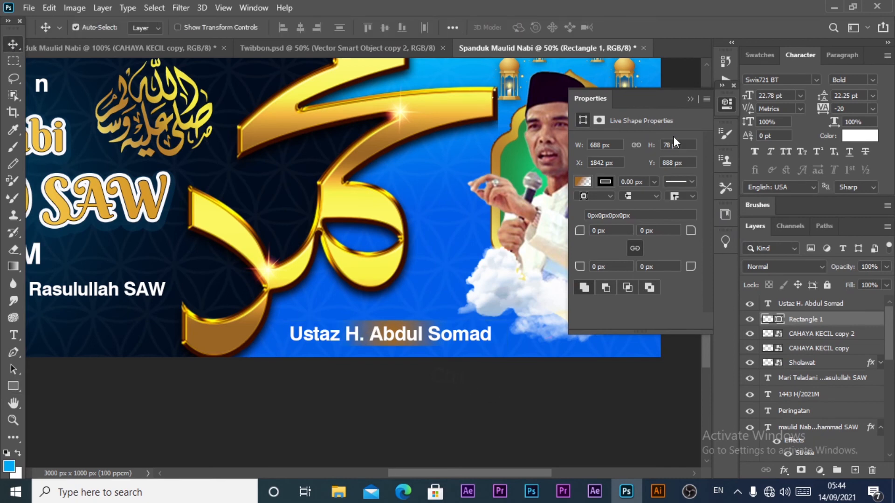
click(723, 103)
click(513, 409)
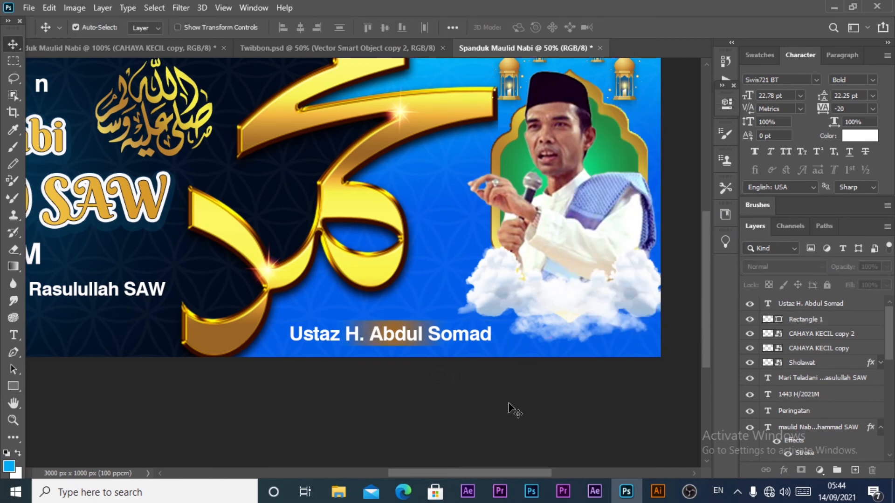
Step: Enlarge the gradient rectangle behind the preacher's name about its centre to about 142%
key(z)
click(419, 230)
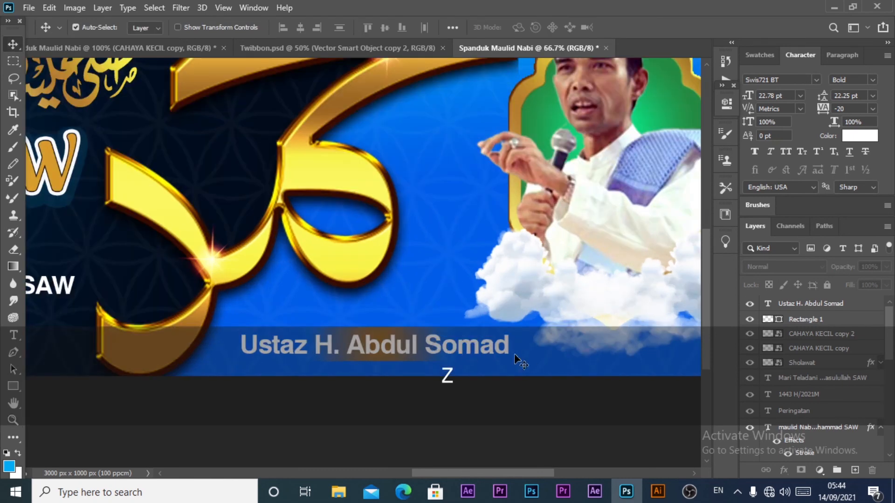
click(795, 321)
key(ctrl+t)
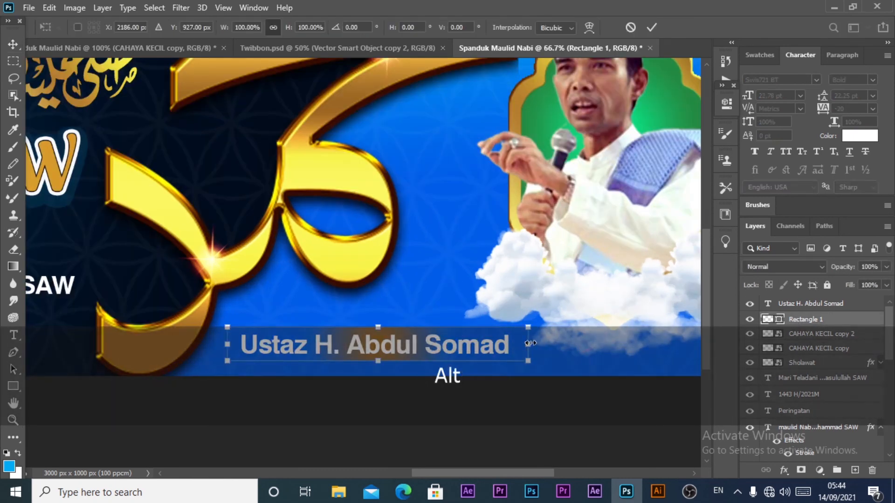
drag(561, 343, 597, 344)
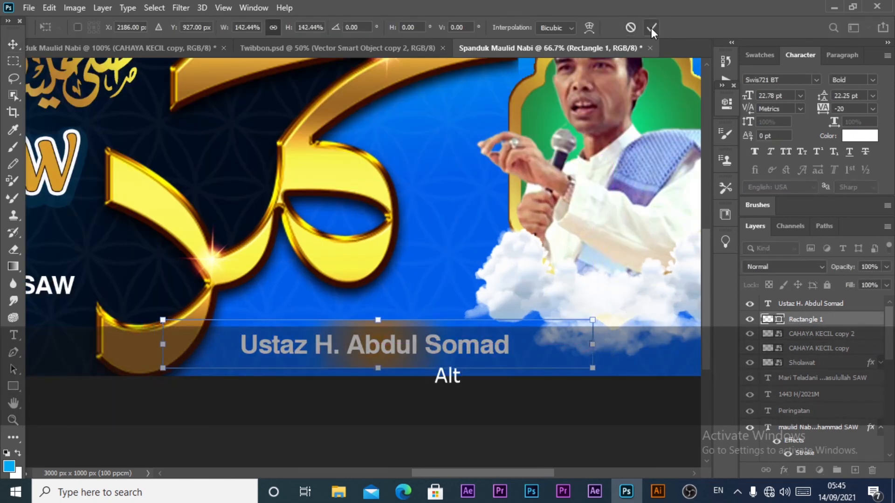
click(652, 28)
Step: Set the rectangle's radial gradient angle to -4
key(u)
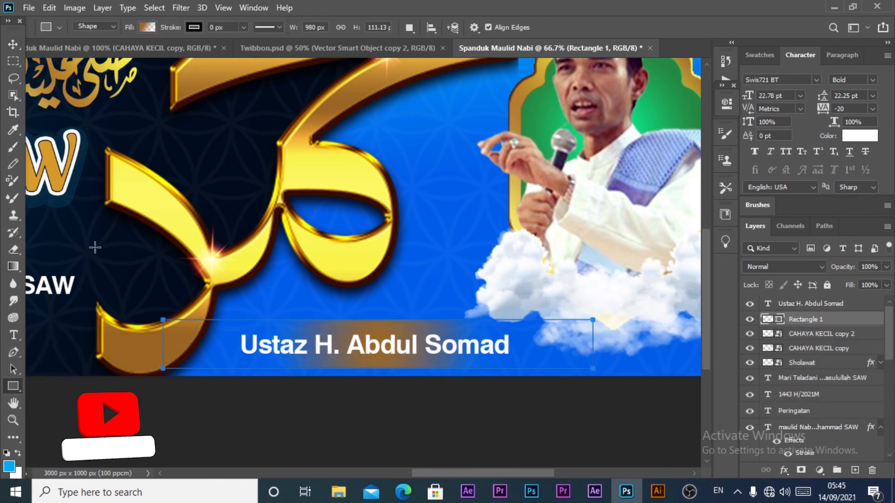
click(149, 27)
click(212, 219)
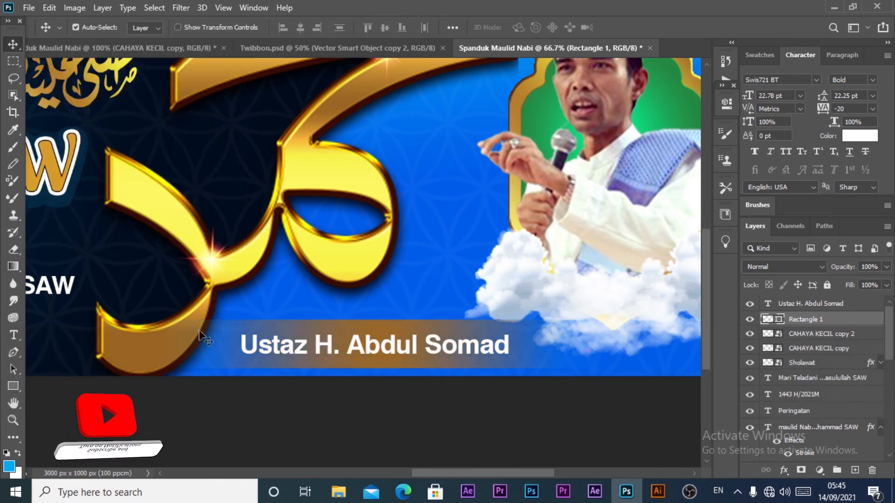
Step: Scale the gradient rectangle down about its centre to about 788 x 89 px
key(v)
key(ctrl+t)
drag(593, 344, 551, 344)
click(652, 28)
Step: Recolour the rectangle gradient's brown colour stop to the golden yellow #ebb03e and deselect the layer
key(z)
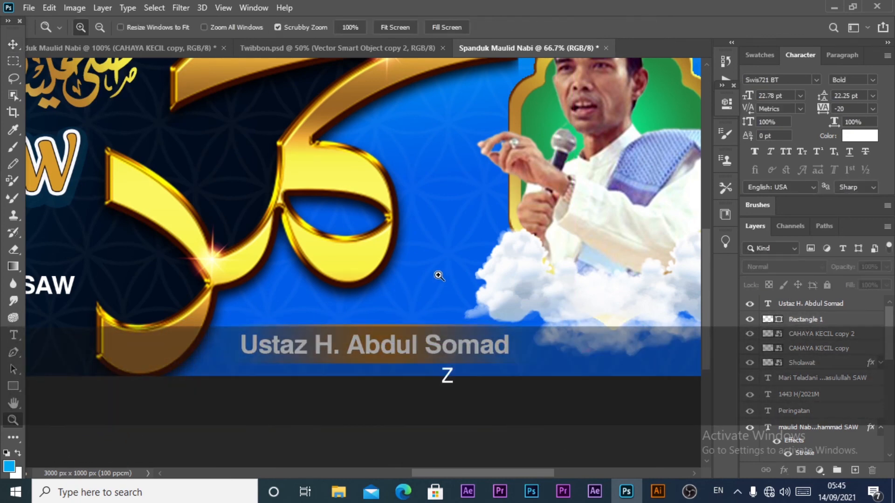
alt+click(435, 274)
alt+click(347, 235)
drag(347, 235, 520, 207)
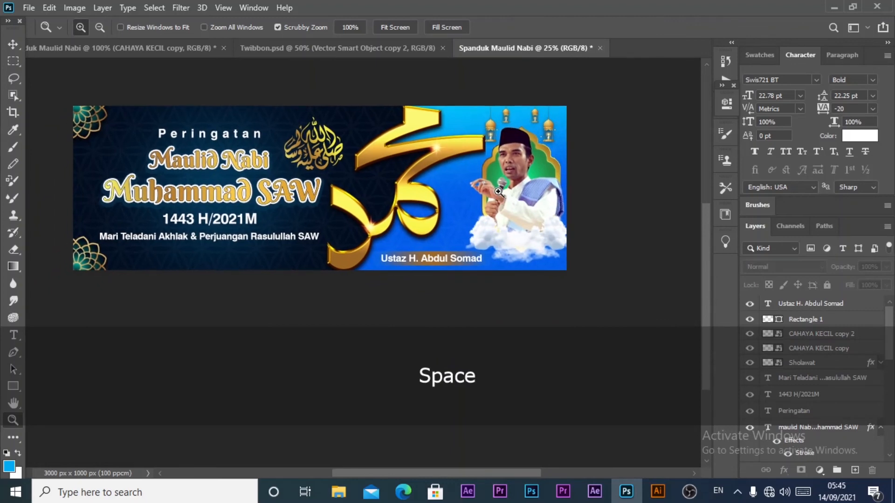
click(13, 43)
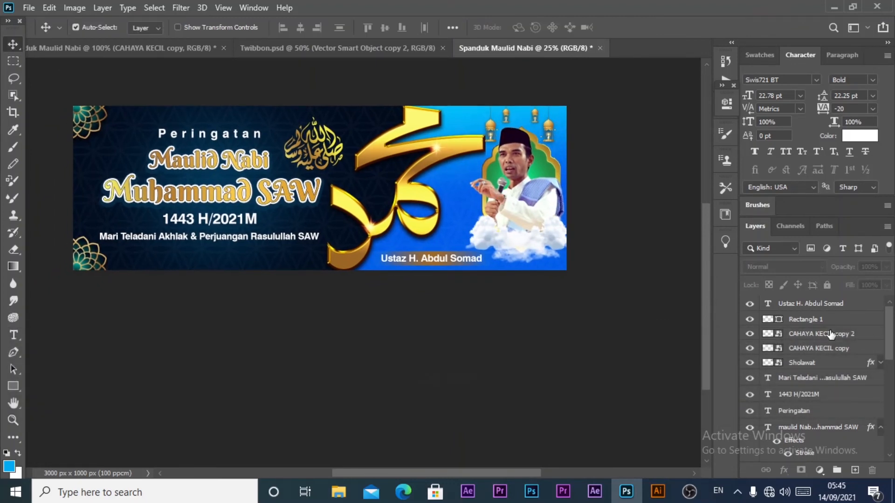
click(814, 321)
click(13, 386)
click(147, 27)
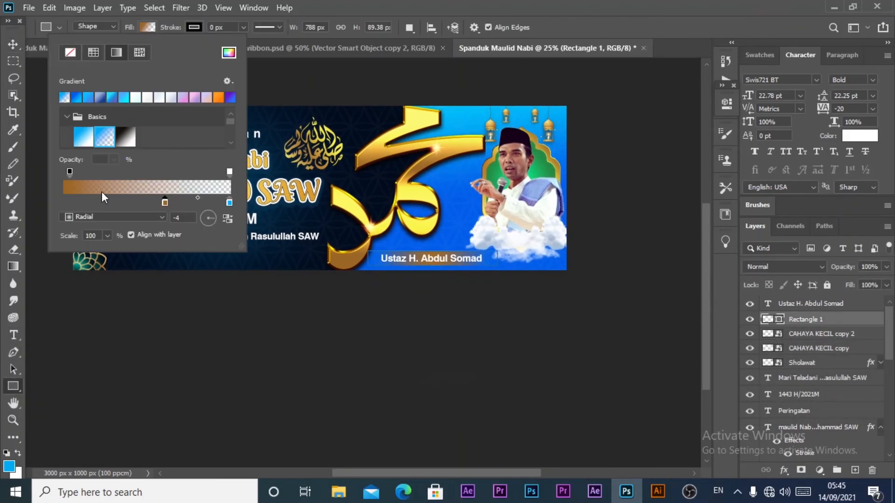
double_click(164, 202)
click(588, 262)
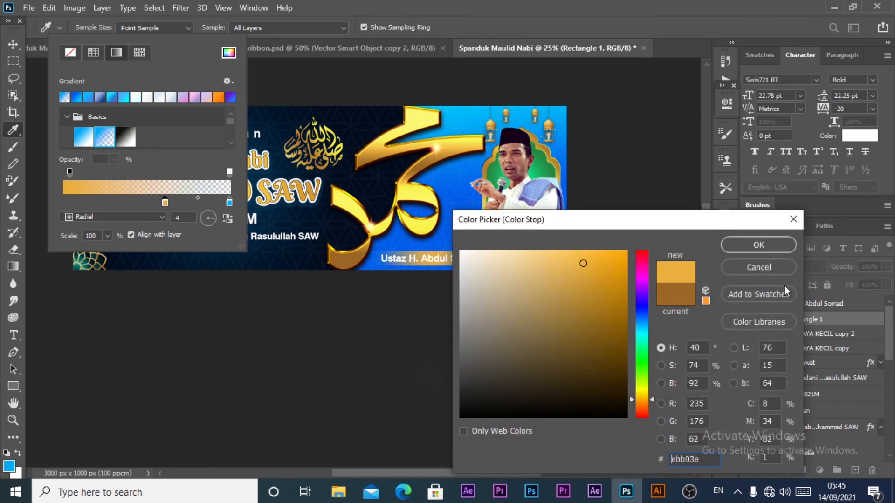
click(758, 247)
key(v)
click(454, 401)
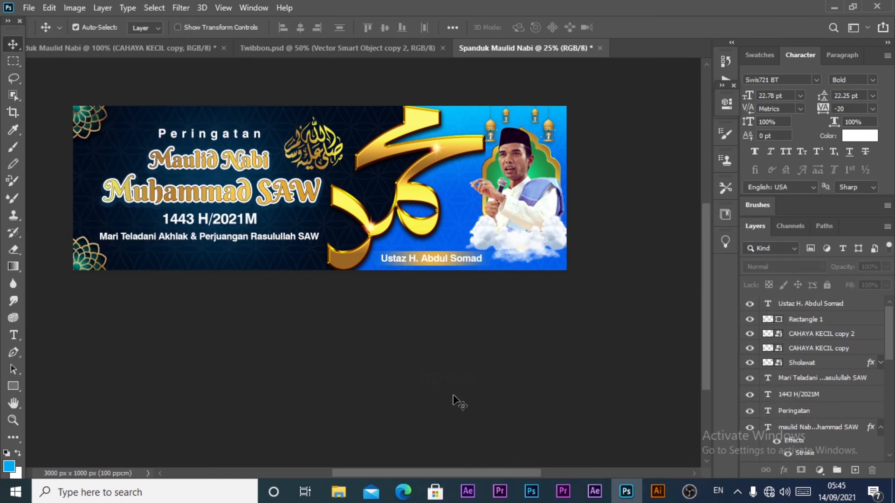
Step: Insert "12 Rabi'ul Awwal" in front of the "1443 H/2021M" date line
key(z)
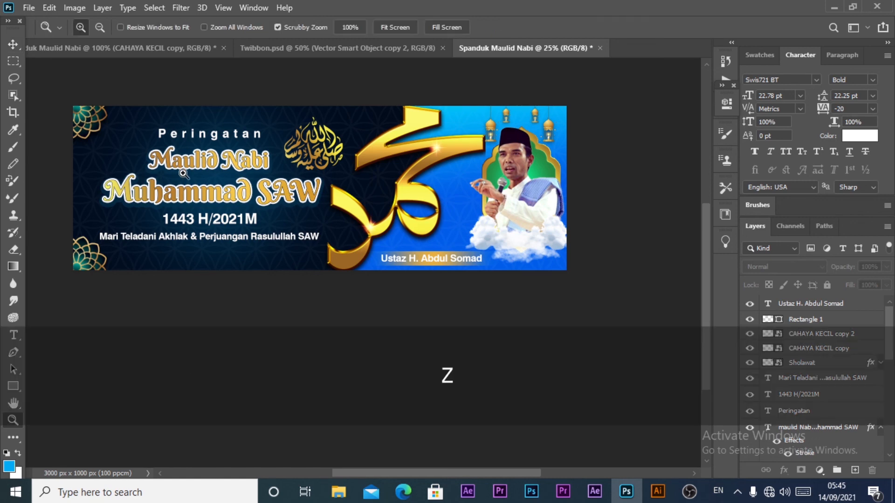
click(188, 178)
click(175, 307)
double_click(767, 396)
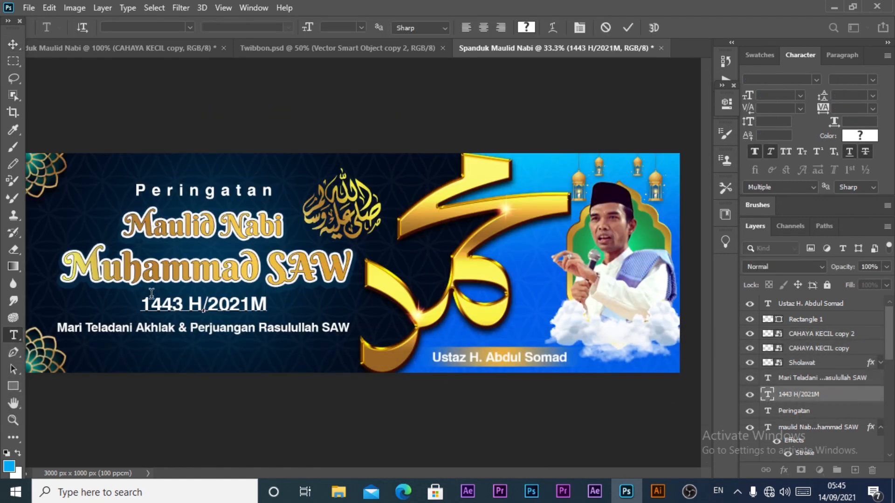
text(12 r)
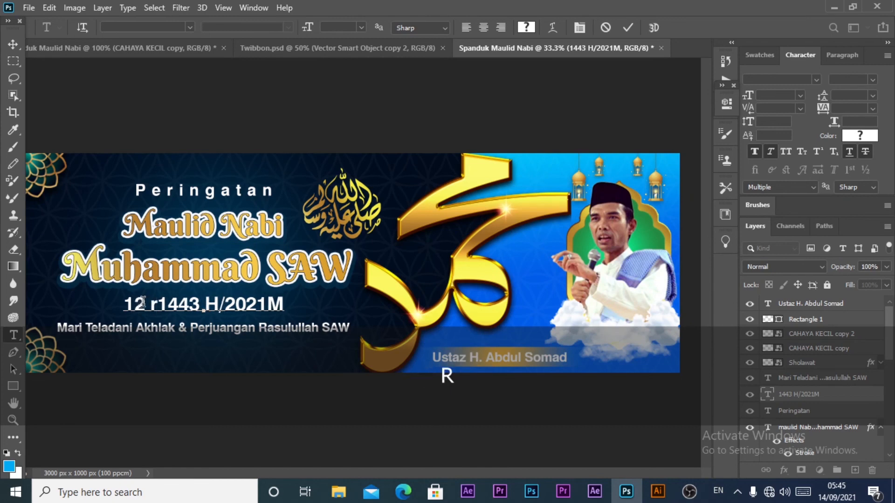
key(BackSpace)
key(Caps_Lock)
text(Rabi'ul)
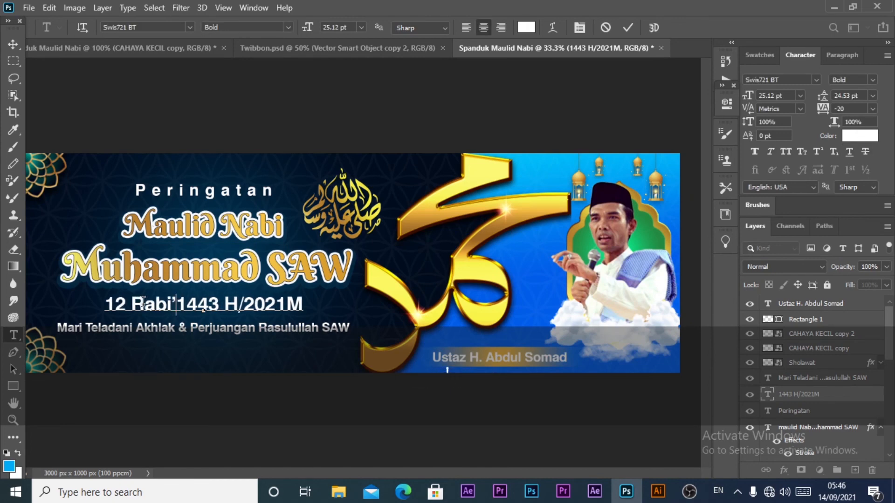
text( Awwal)
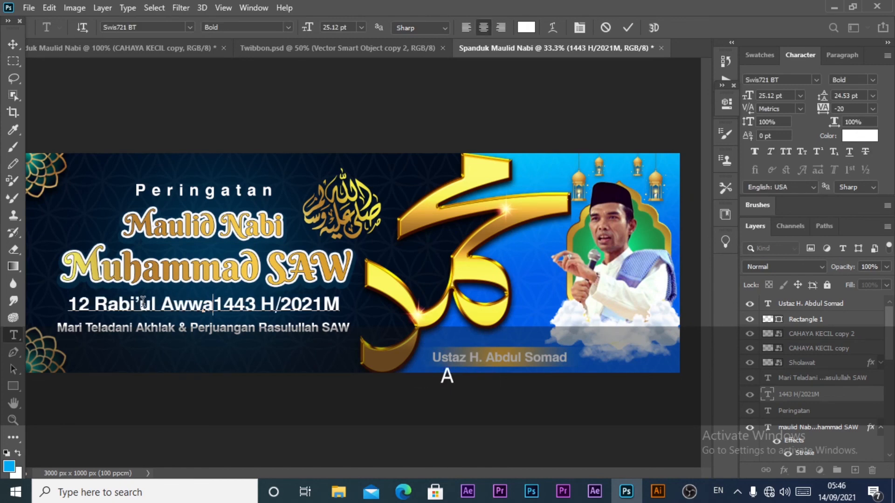
click(13, 45)
Step: Scale the date line to 76.32% and nudge it upward beneath the title
key(ctrl+t)
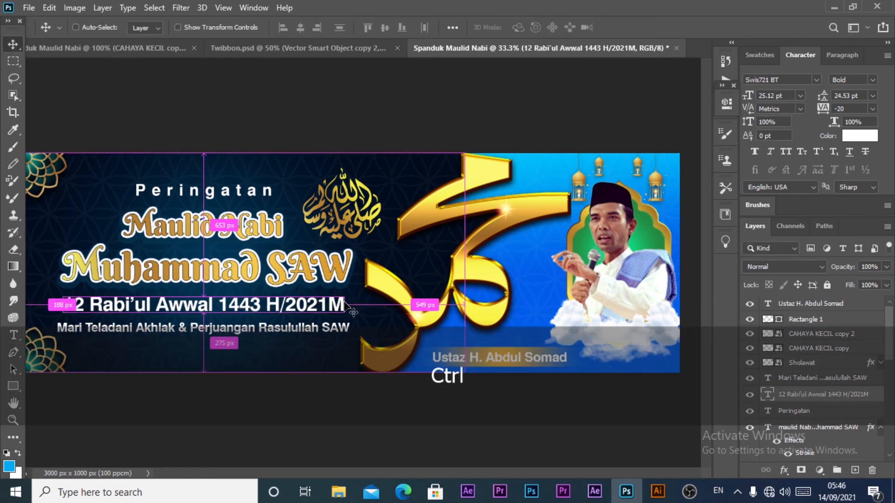
drag(343, 295, 291, 307)
key(Up)
key(Up)
key(Up)
key(Up)
key(Up)
key(Up)
key(Up)
key(Up)
key(Up)
key(Up)
key(Up)
key(Up)
key(Up)
key(Up)
key(Up)
key(Up)
key(Up)
key(Up)
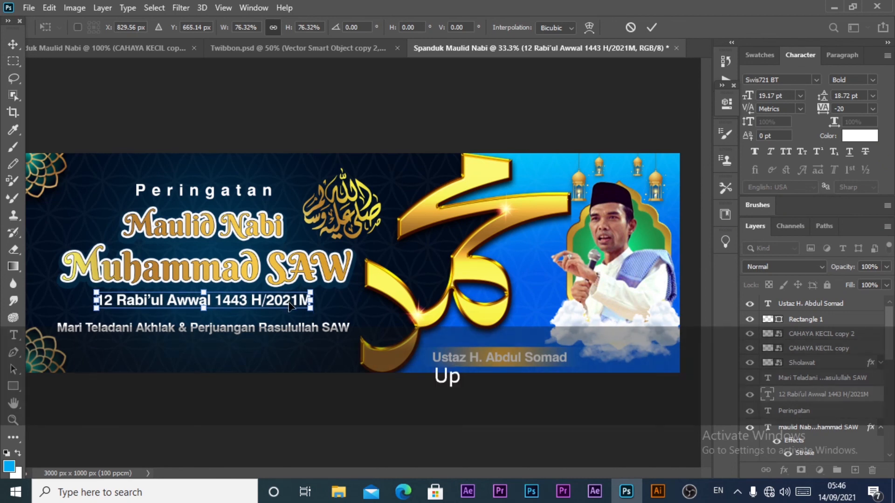
Step: Nudge the date line 15 px to the left, apply the transform and deselect the layer
key(Delete)
key(Left)
key(Left)
key(Left)
key(Left)
key(Left)
key(Left)
key(Left)
key(Left)
key(Left)
key(Left)
key(Left)
key(Left)
key(Left)
key(Left)
key(Left)
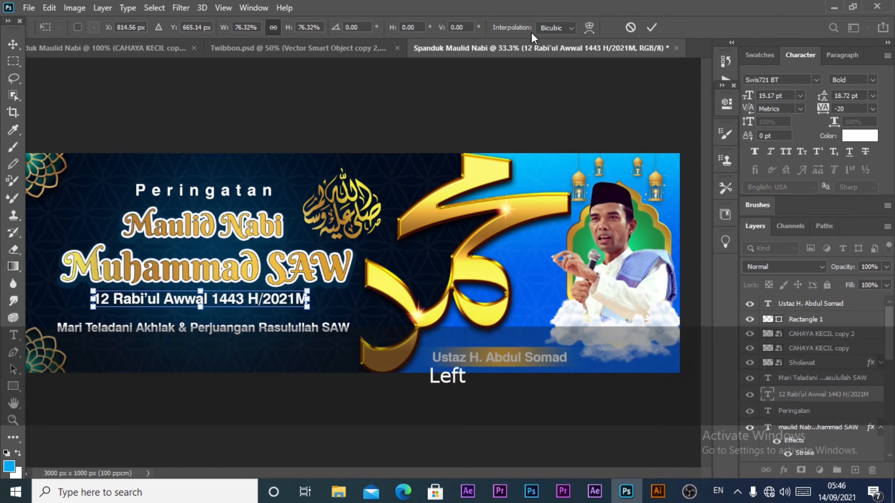
click(652, 27)
click(518, 96)
key(z)
alt+click(207, 175)
alt+click(237, 181)
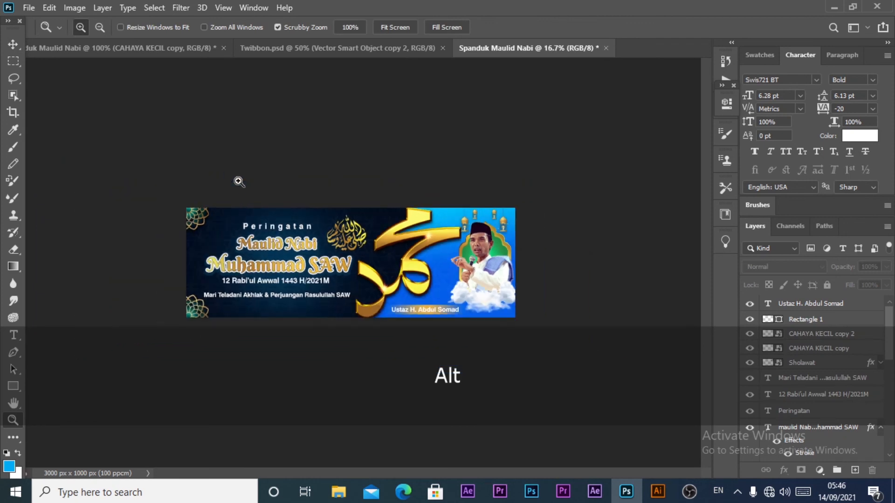
click(13, 45)
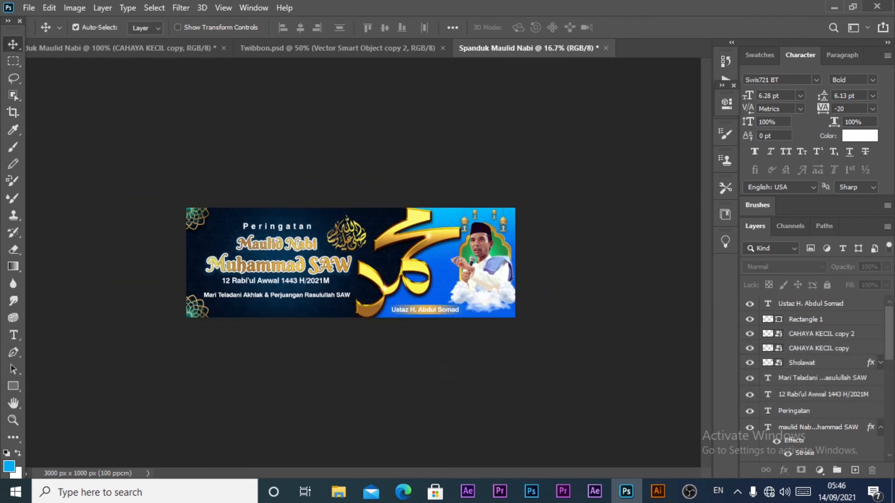
key(z)
click(396, 186)
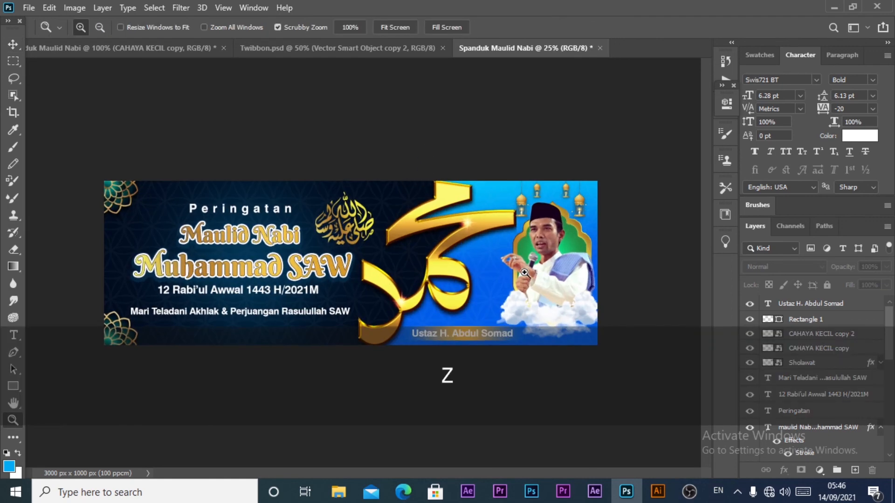